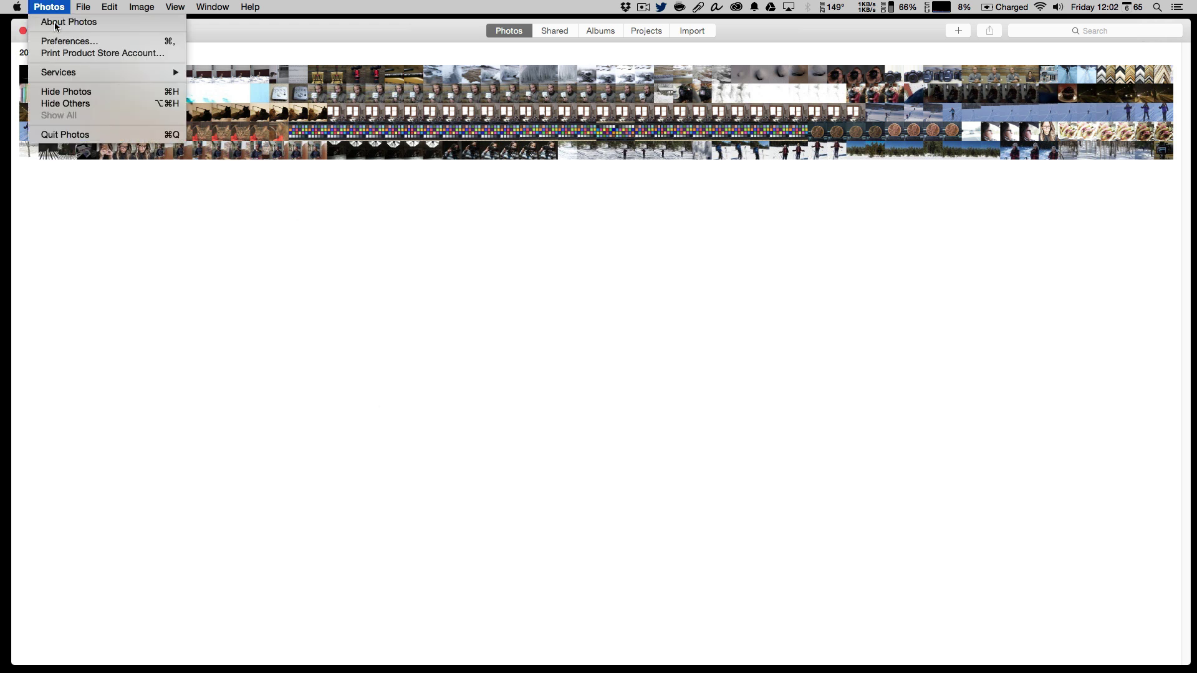
Step: Show the About Photos version information window
left_click(56, 25)
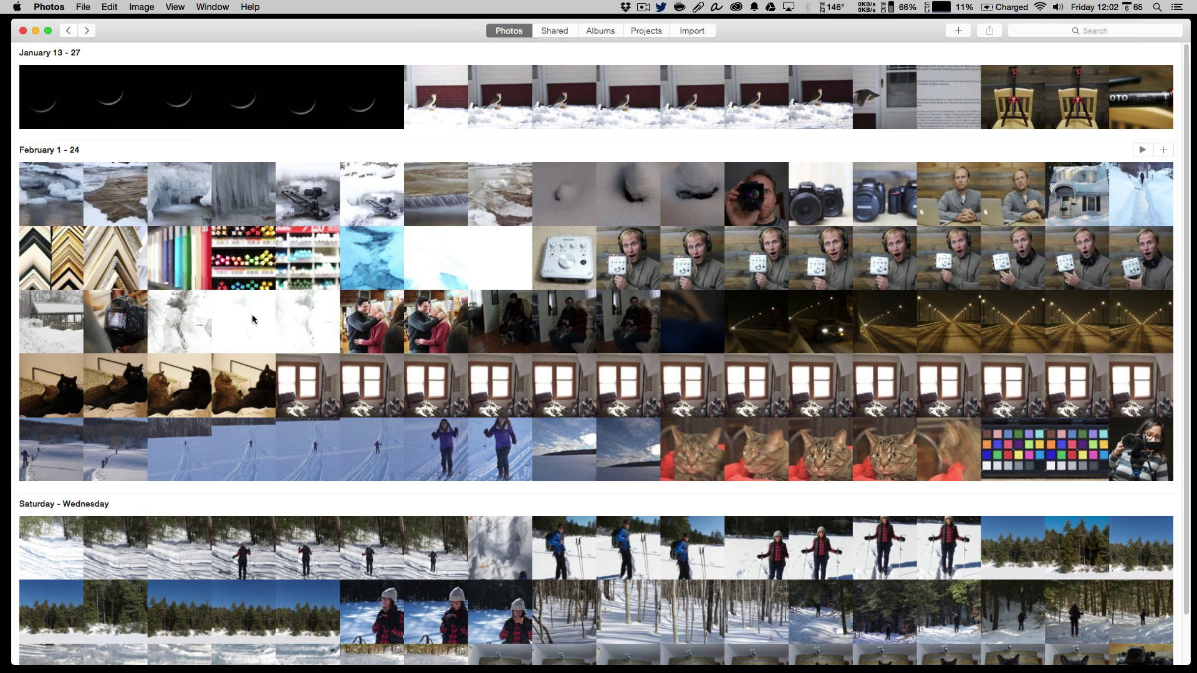
scroll(237, 272, "down", 2)
scroll(237, 271, "up", 2)
Step: Enter Moments and view a skier photo, then go back twice to the 2015 Years overview
left_click(87, 30)
scroll(216, 303, "down", 3)
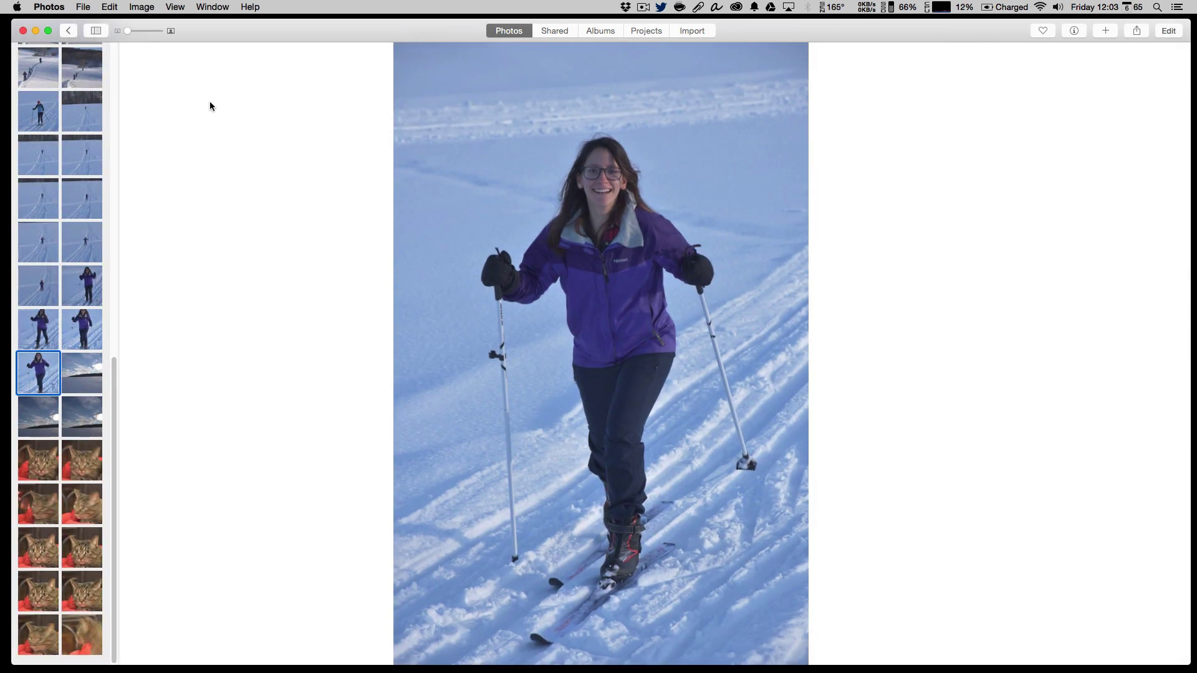
left_click(63, 32)
left_click(63, 31)
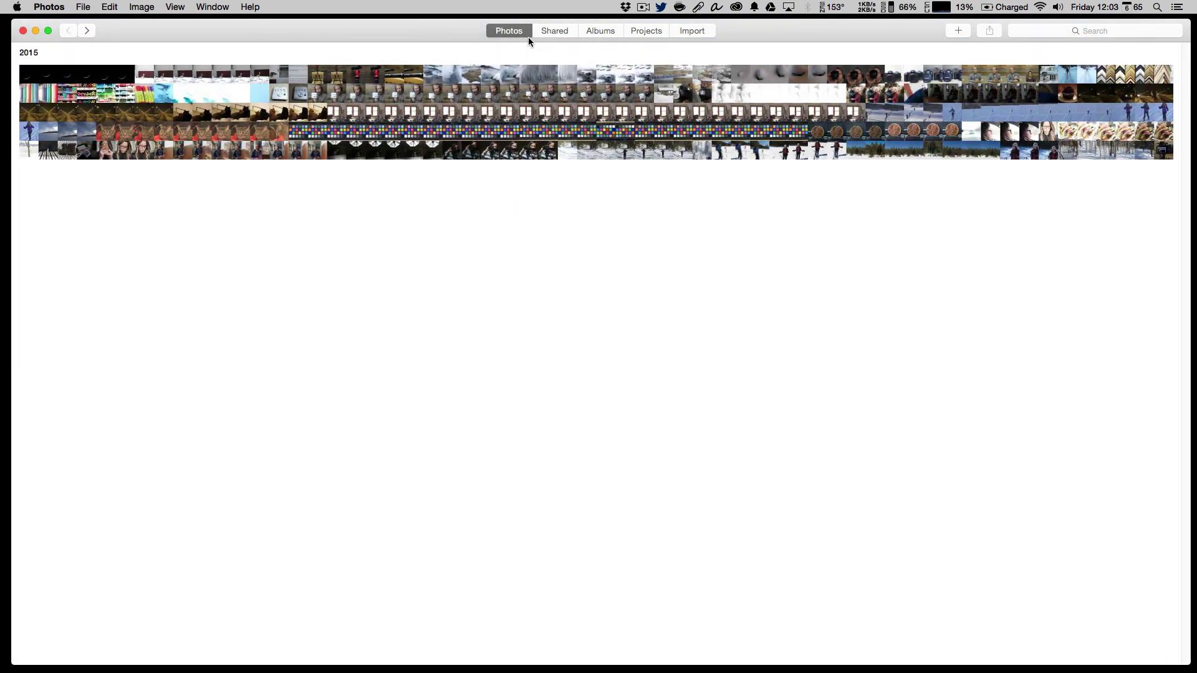
left_click(594, 31)
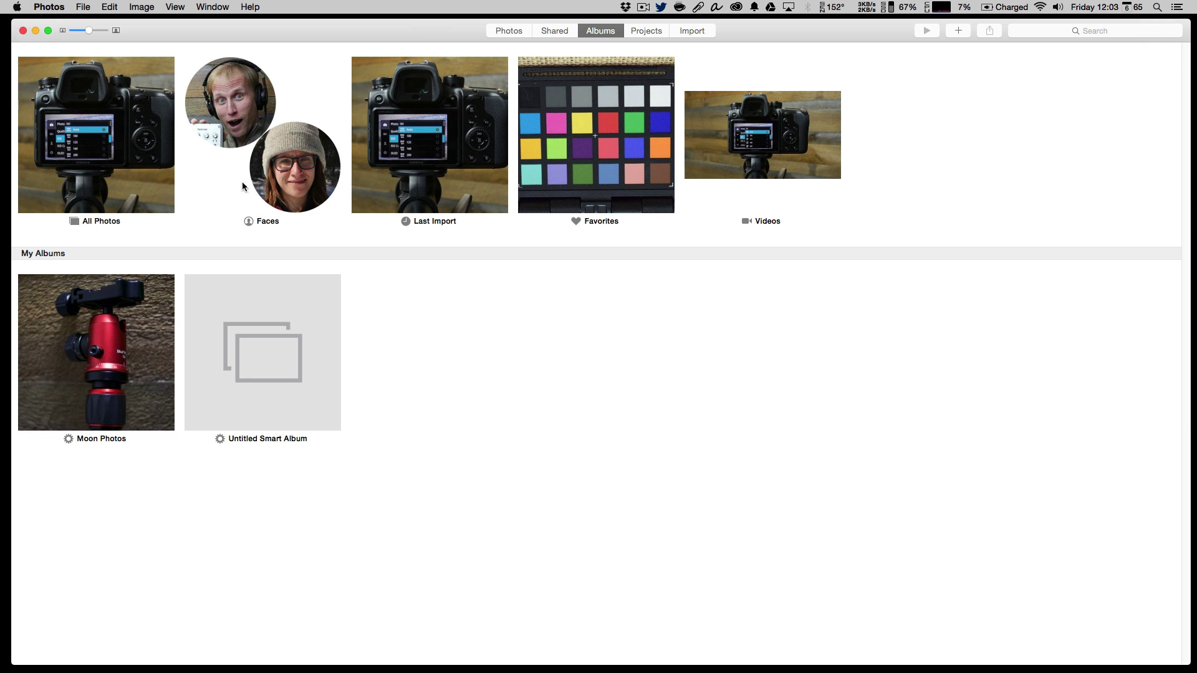
double_click(247, 138)
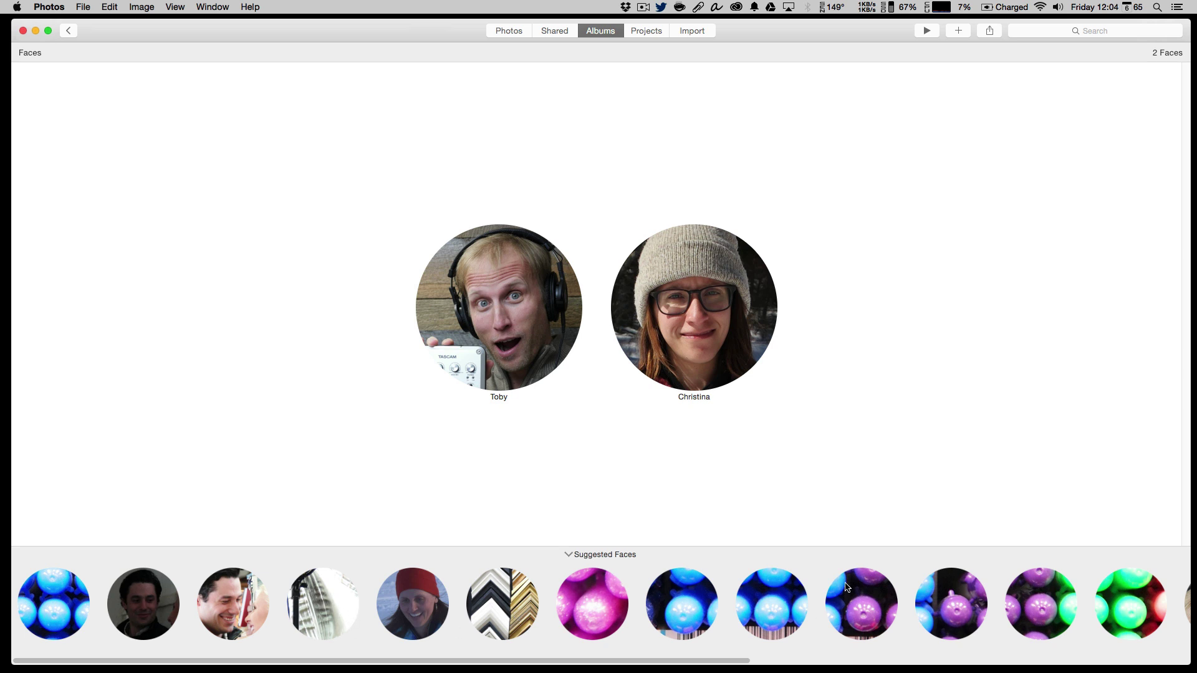
left_click(497, 32)
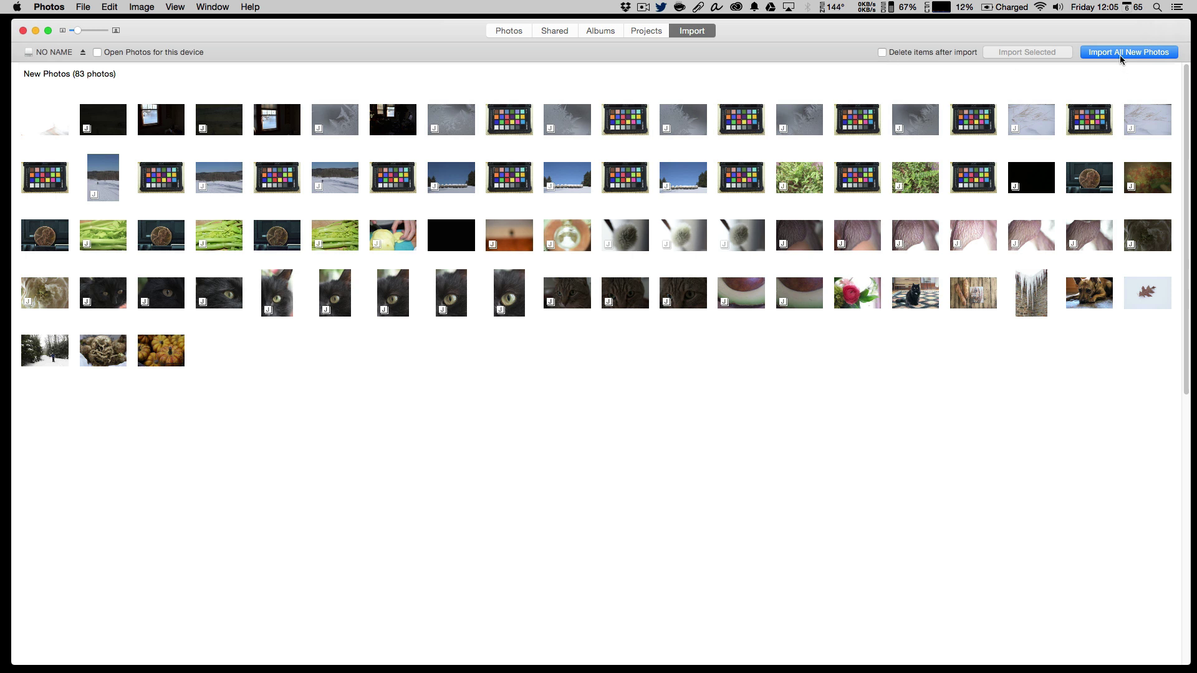
Step: Tick four photos on the NO NAME card, then import all new photos into Last Import
left_click(325, 117)
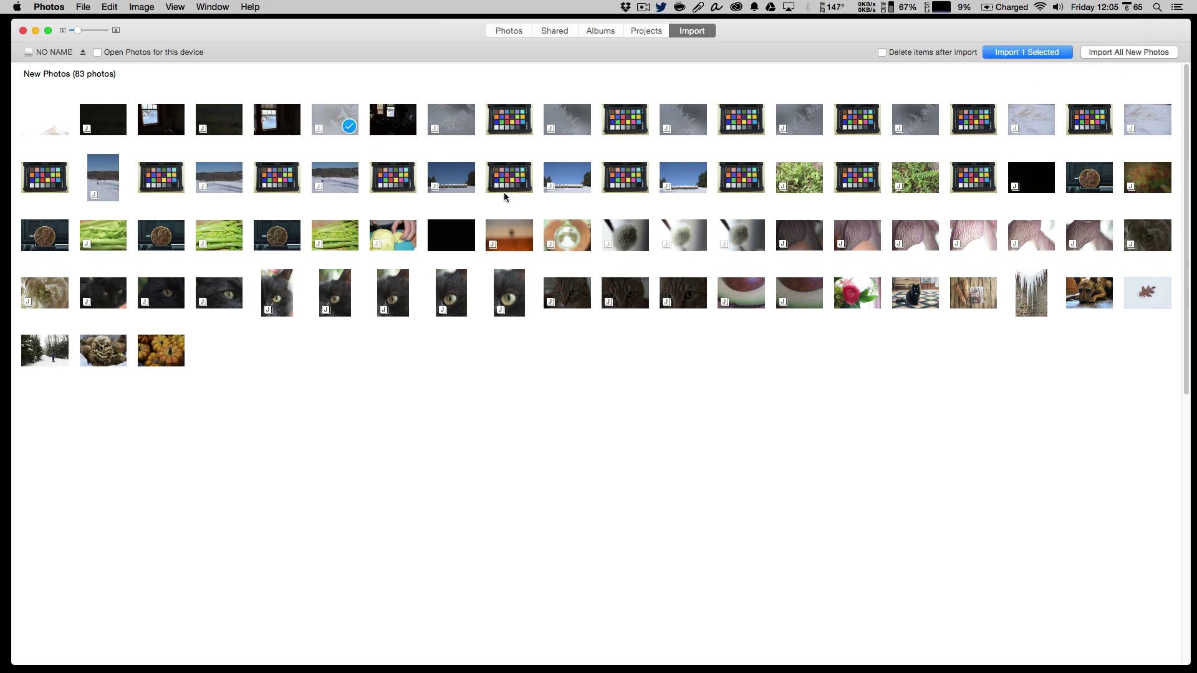
left_click(564, 180)
left_click(679, 179)
left_click(695, 120)
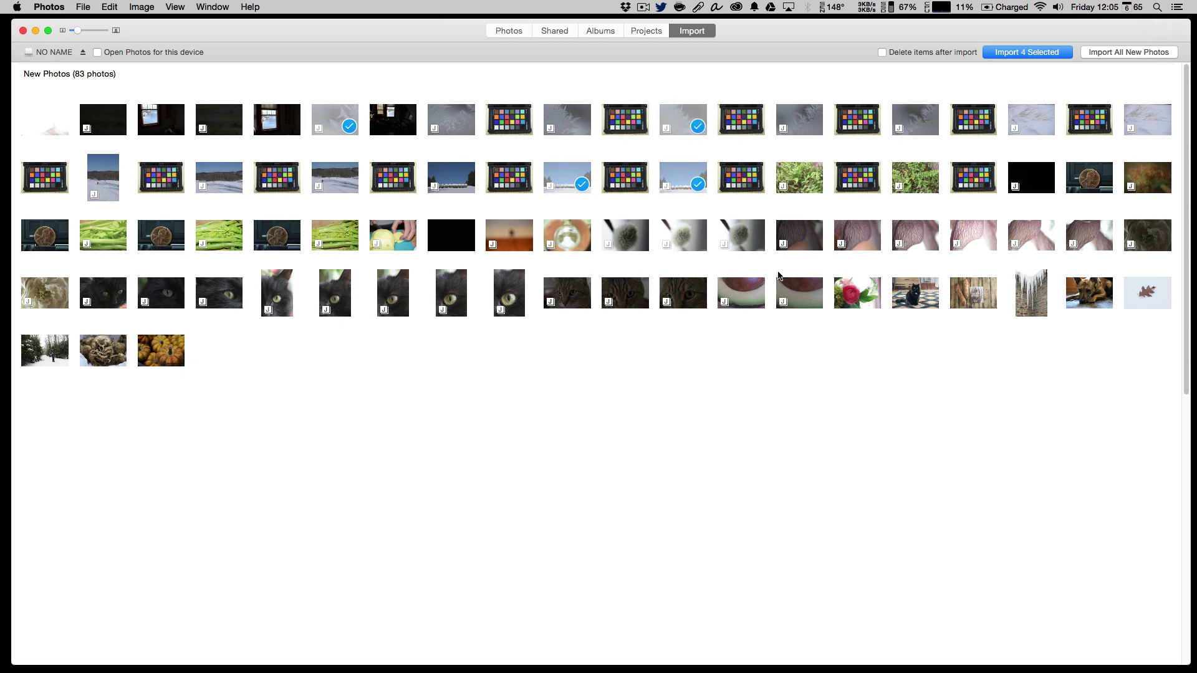
left_click(1115, 53)
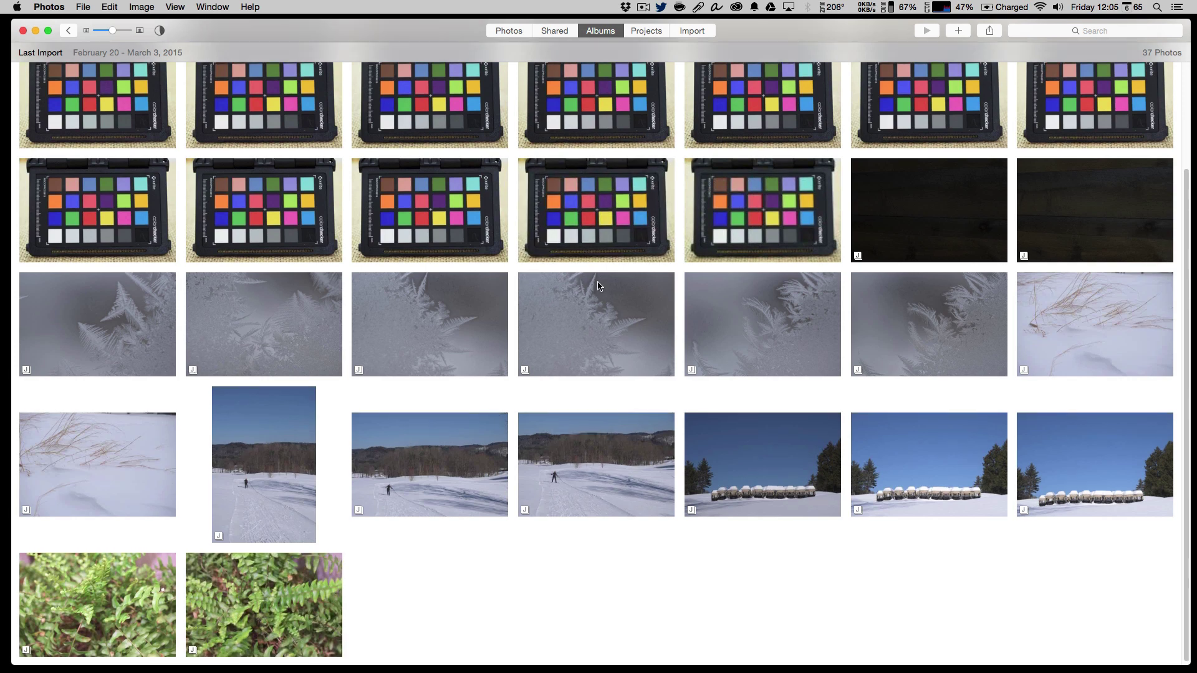
Step: Scroll up through the Last Import album
scroll(597, 286, "up", 3)
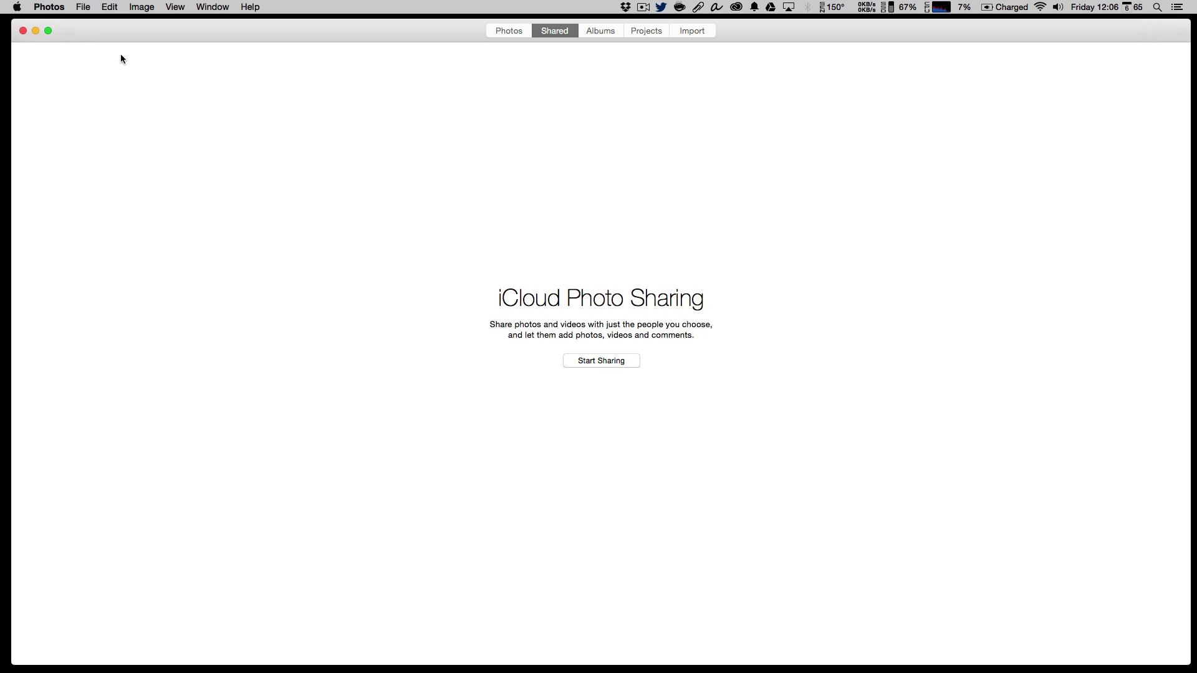
Step: Nudge the Photos window slightly left by its title bar
left_click_drag(331, 40, 326, 40)
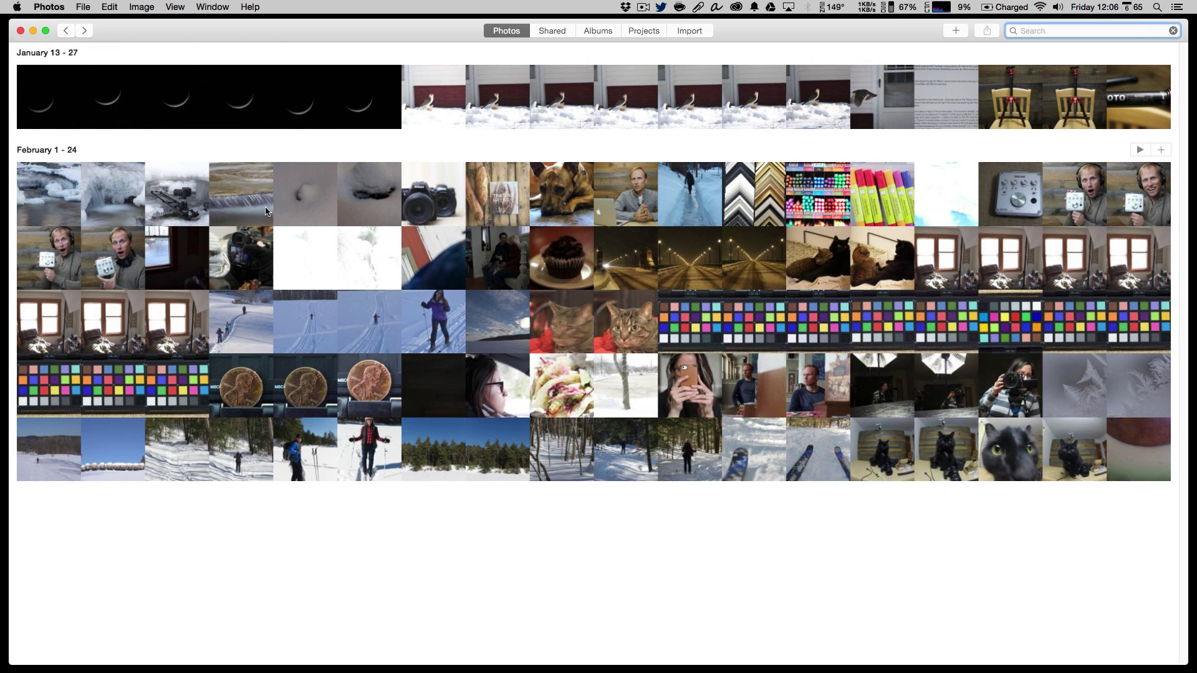
Step: Switch to day-by-day Moments and scroll back to the February 13 and February 14 photos
left_click(85, 31)
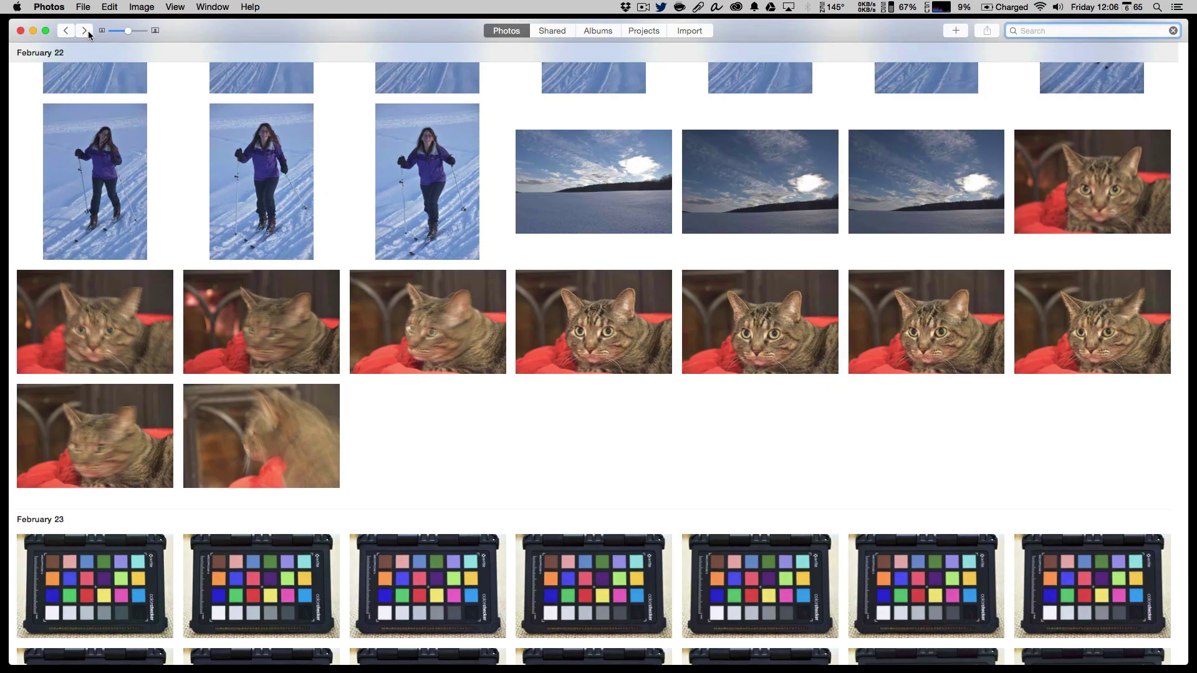
scroll(255, 320, "down", 10)
scroll(256, 320, "down", 15)
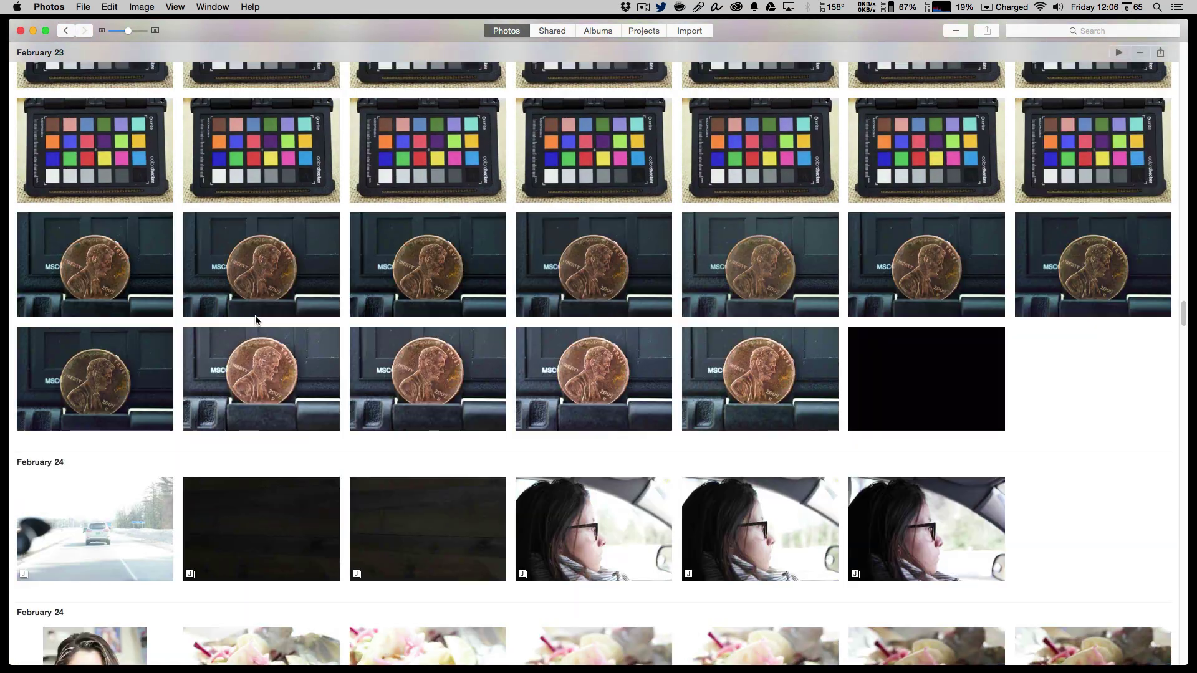
scroll(255, 319, "up", 20)
scroll(257, 319, "up", 20)
scroll(256, 320, "up", 15)
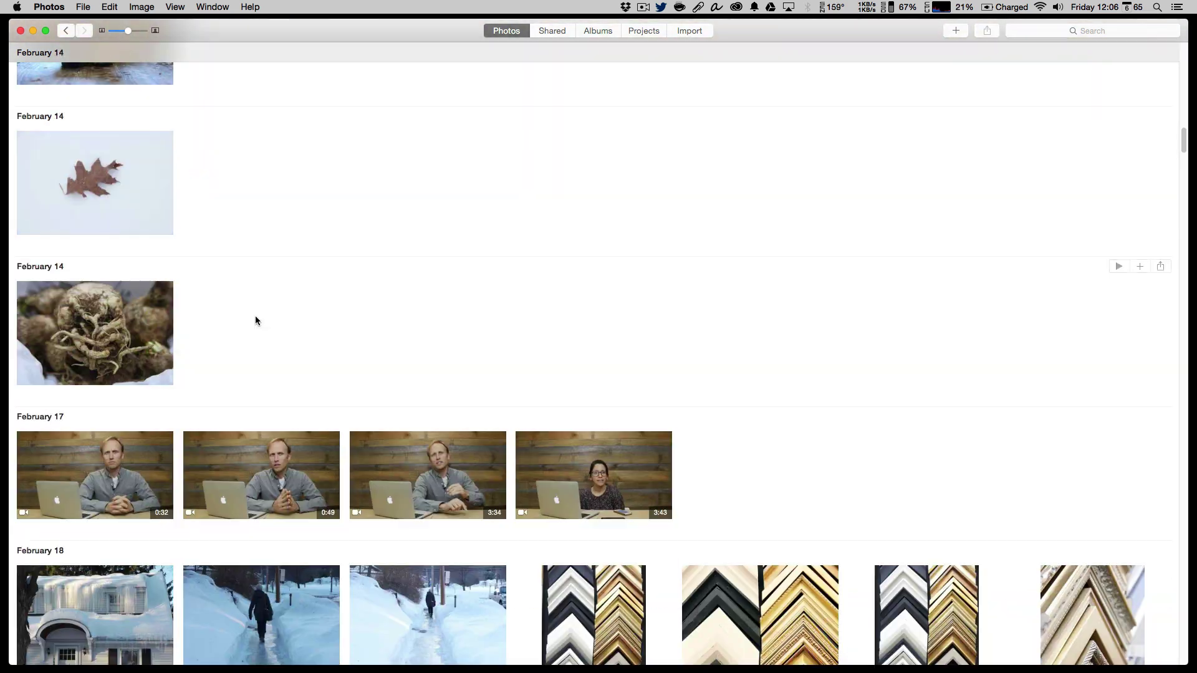
scroll(256, 321, "down", 6)
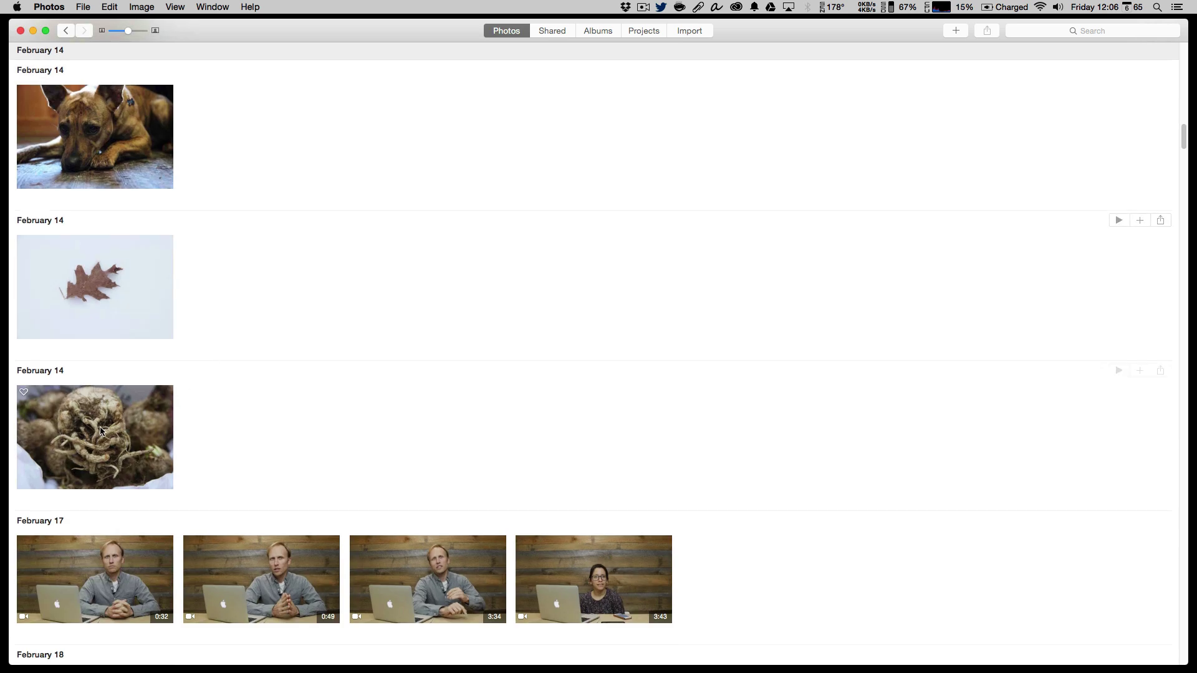
scroll(256, 320, "up", 8)
scroll(386, 260, "up", 6)
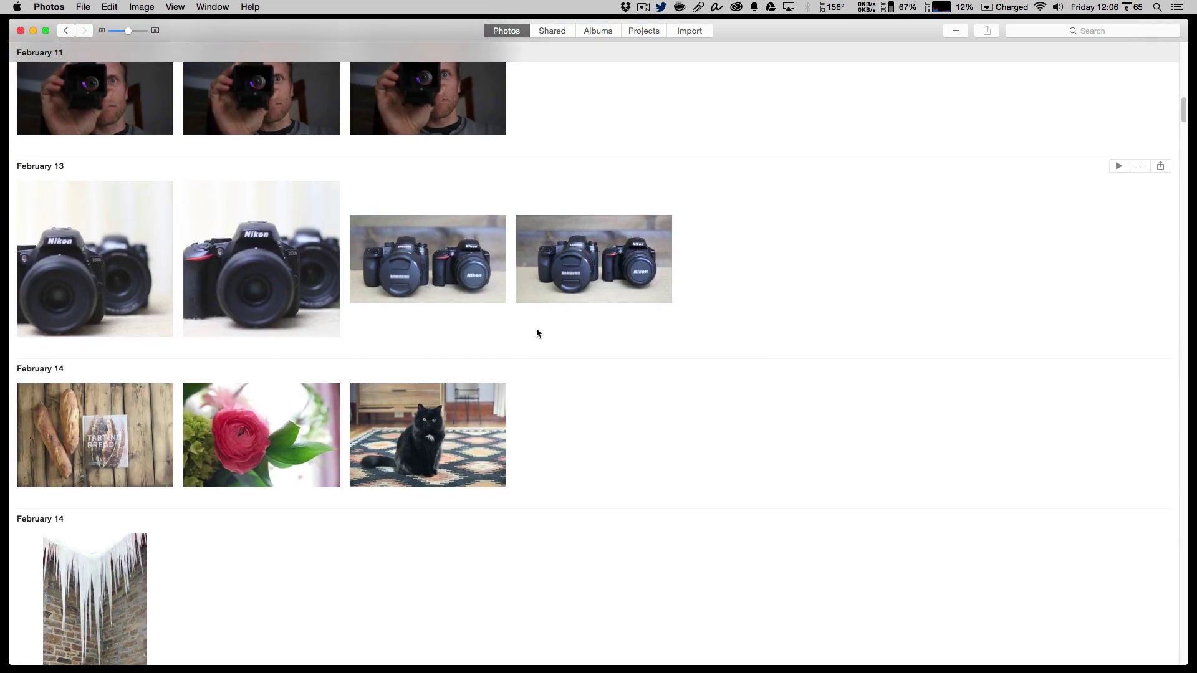
scroll(473, 334, "up", 5)
scroll(422, 338, "down", 15)
scroll(422, 339, "up", 7)
mouse_move(558, 305)
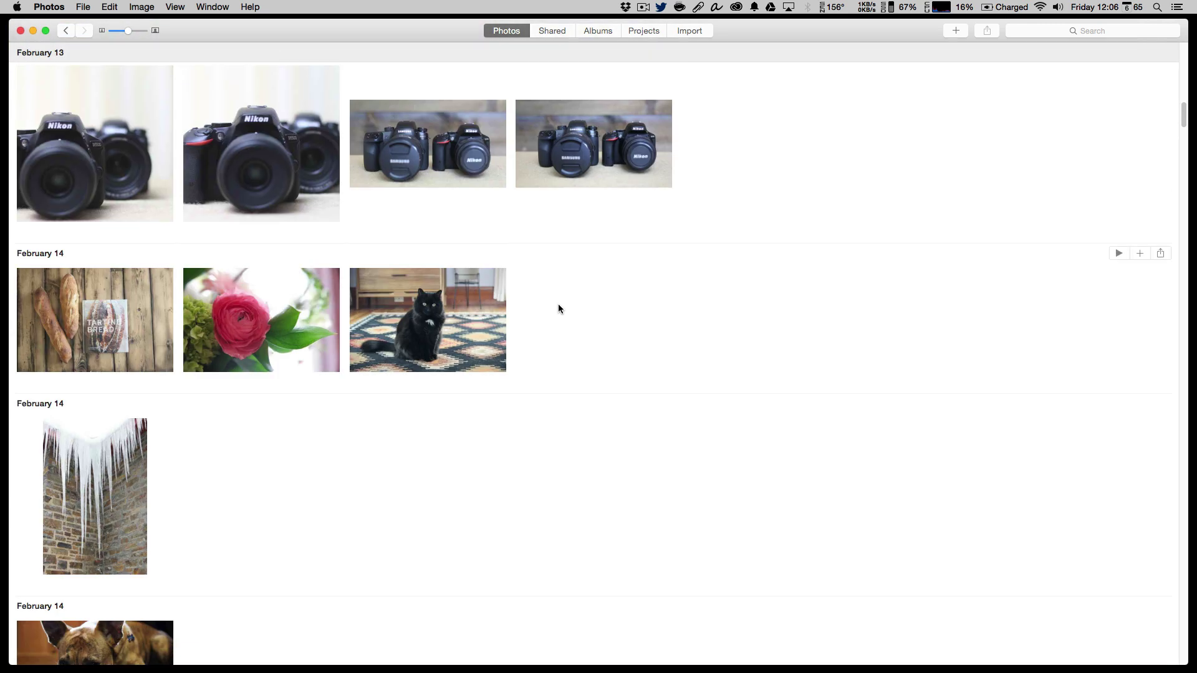
Step: Open the pink rose photo full size, then zoom in and back out to inspect its detail
double_click(244, 333)
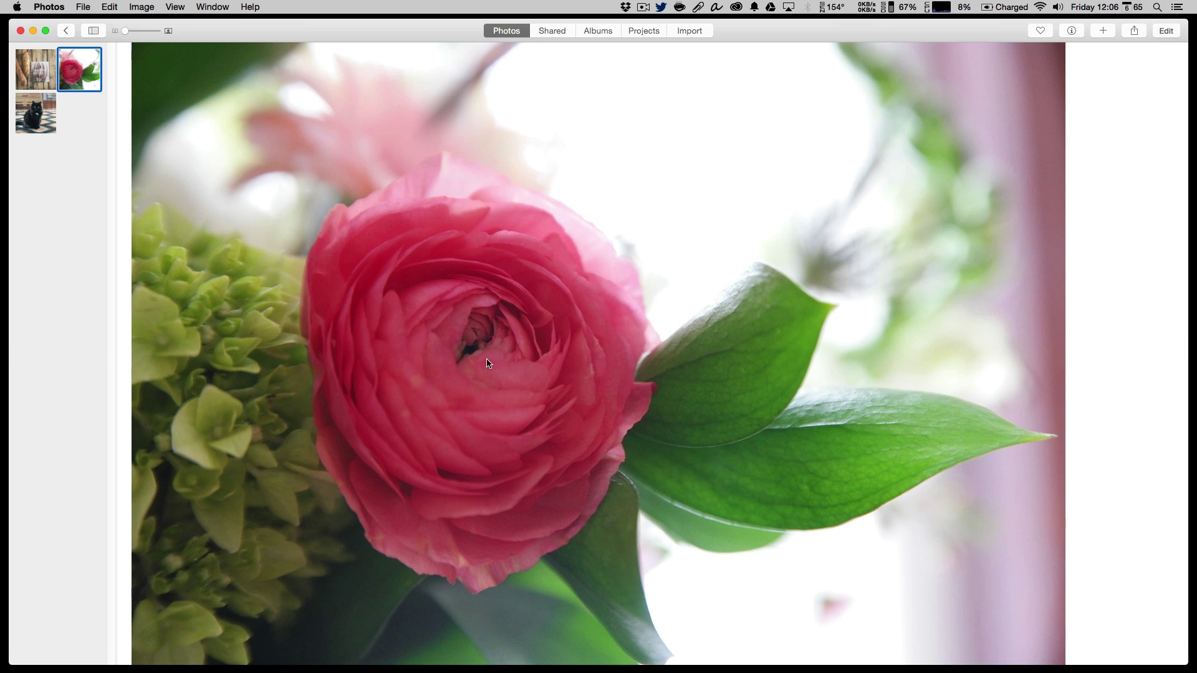
scroll(410, 338, "up", 1)
left_click_drag(136, 30, 151, 30)
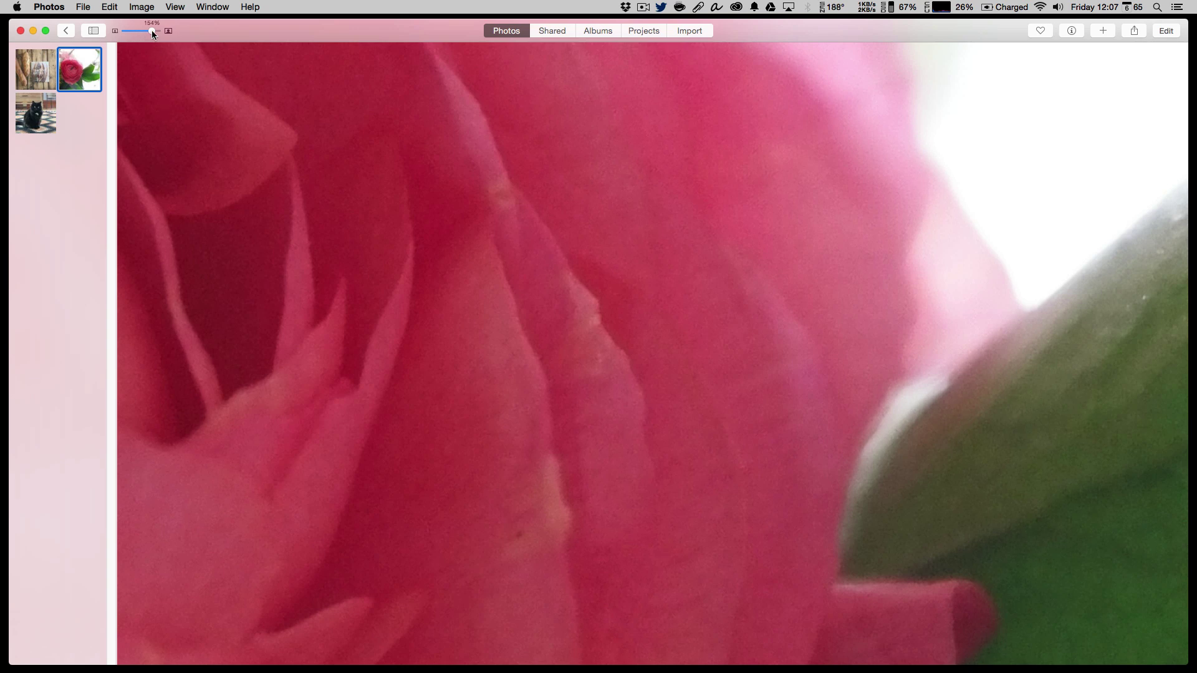
left_click_drag(152, 31, 131, 30)
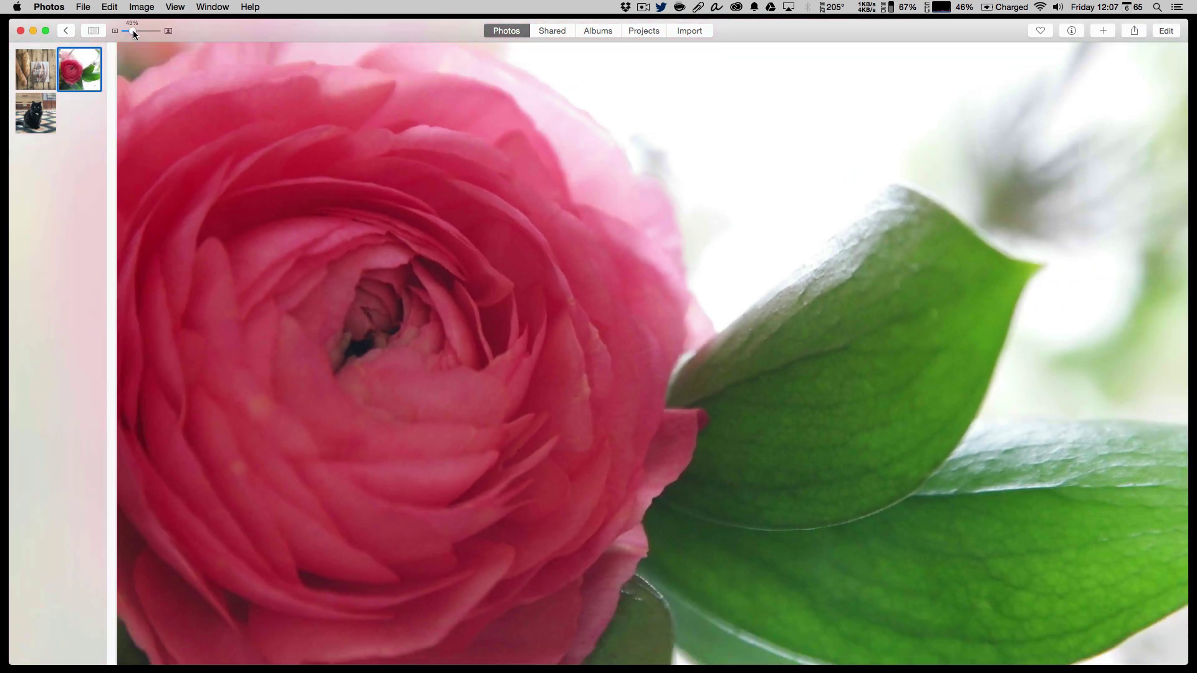
Step: Glance at the cat and bread photos, return to the rose and mark it Favorite
left_click(34, 107)
left_click(36, 69)
left_click(79, 69)
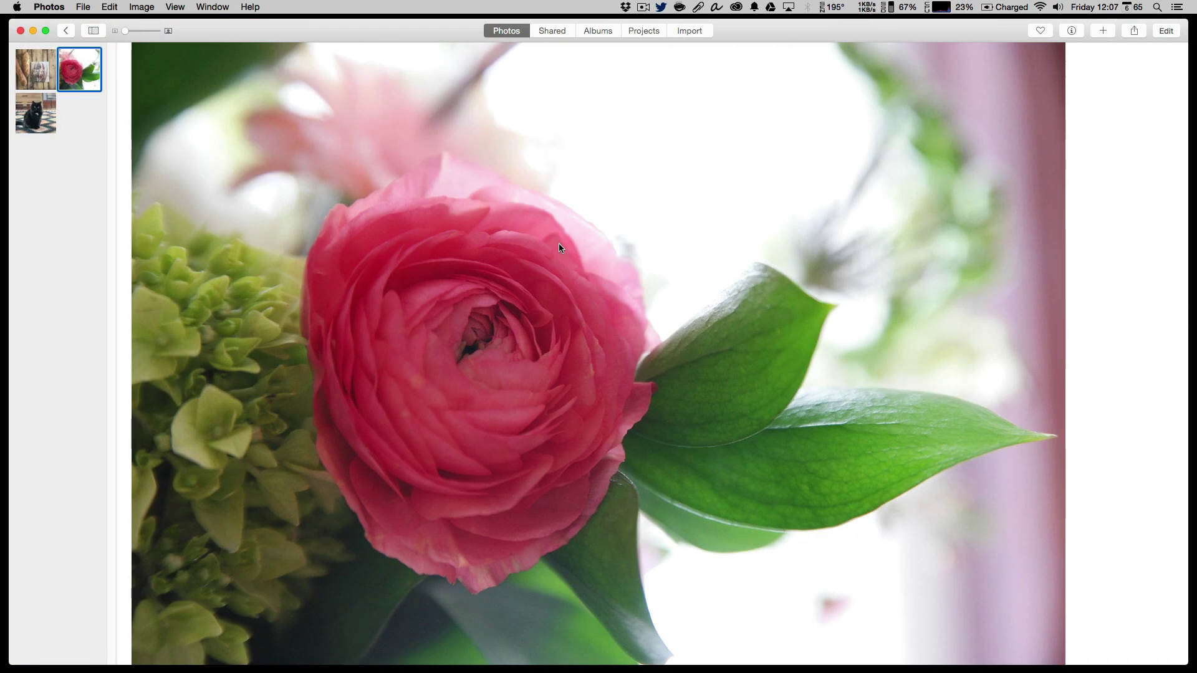
left_click(1040, 31)
left_click(1041, 32)
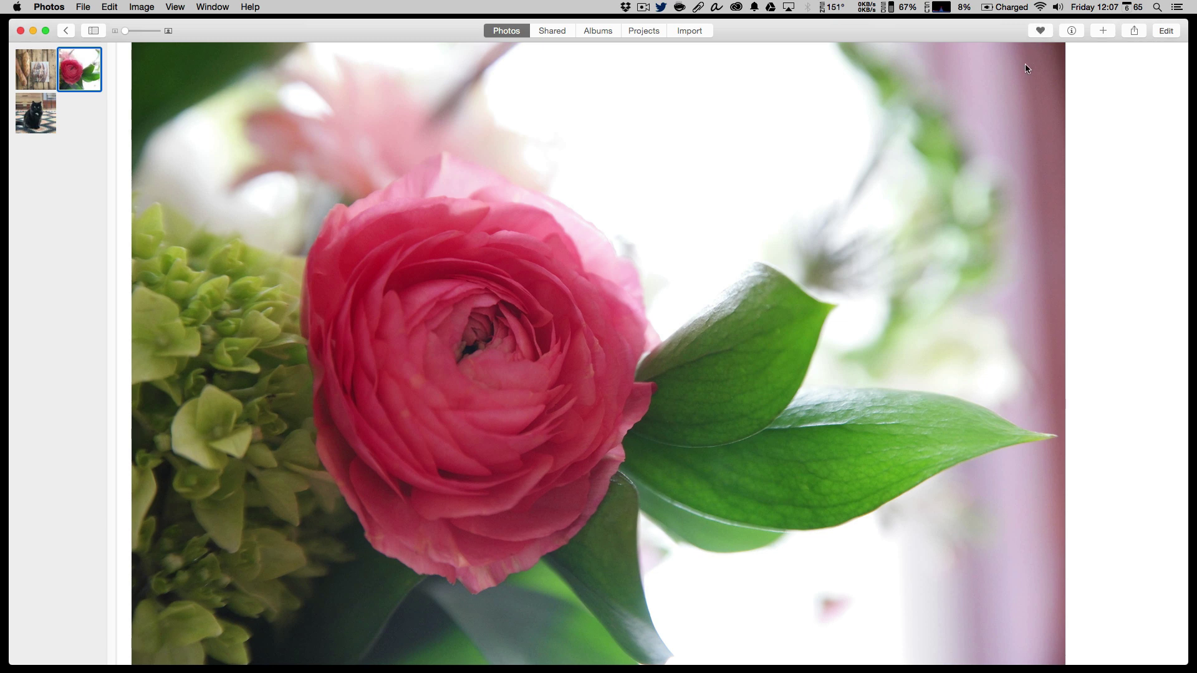
left_click(1072, 31)
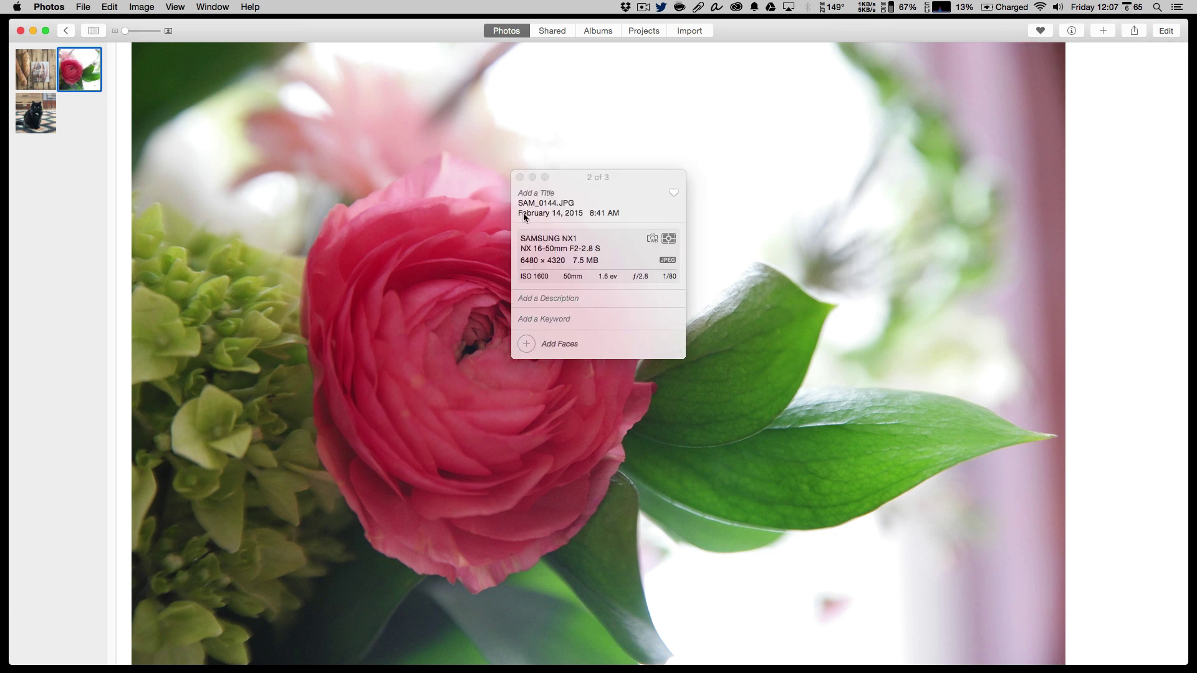
left_click(554, 326)
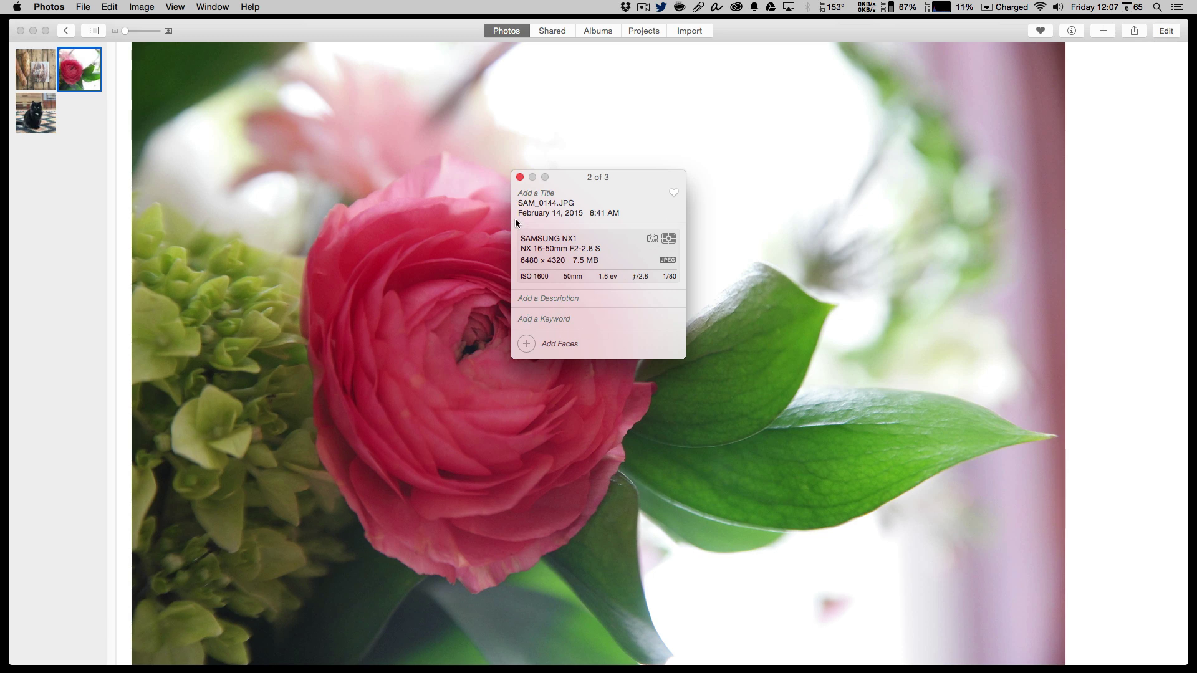
left_click(519, 178)
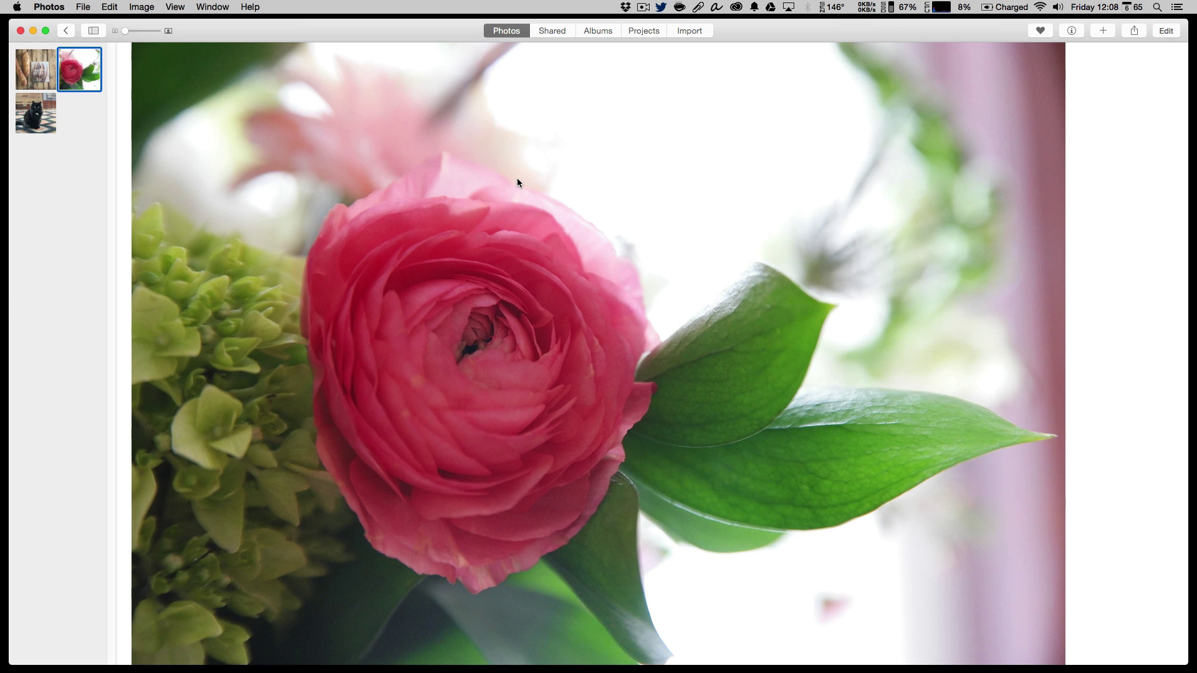
left_click(1109, 28)
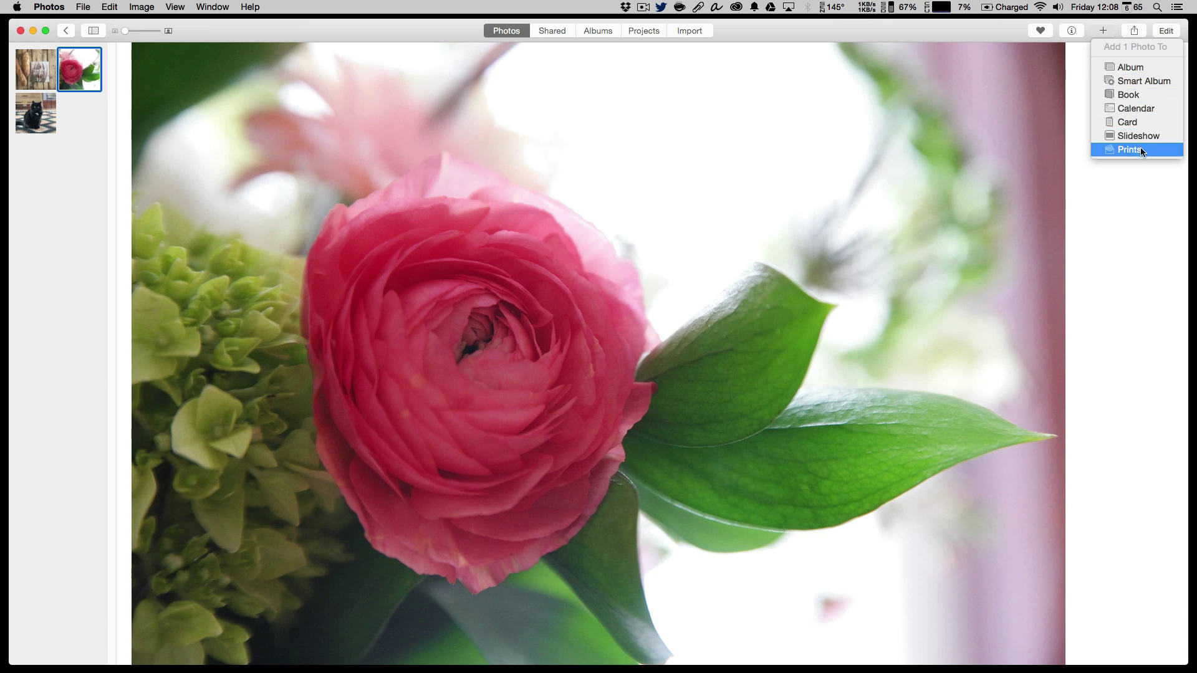
left_click(1127, 242)
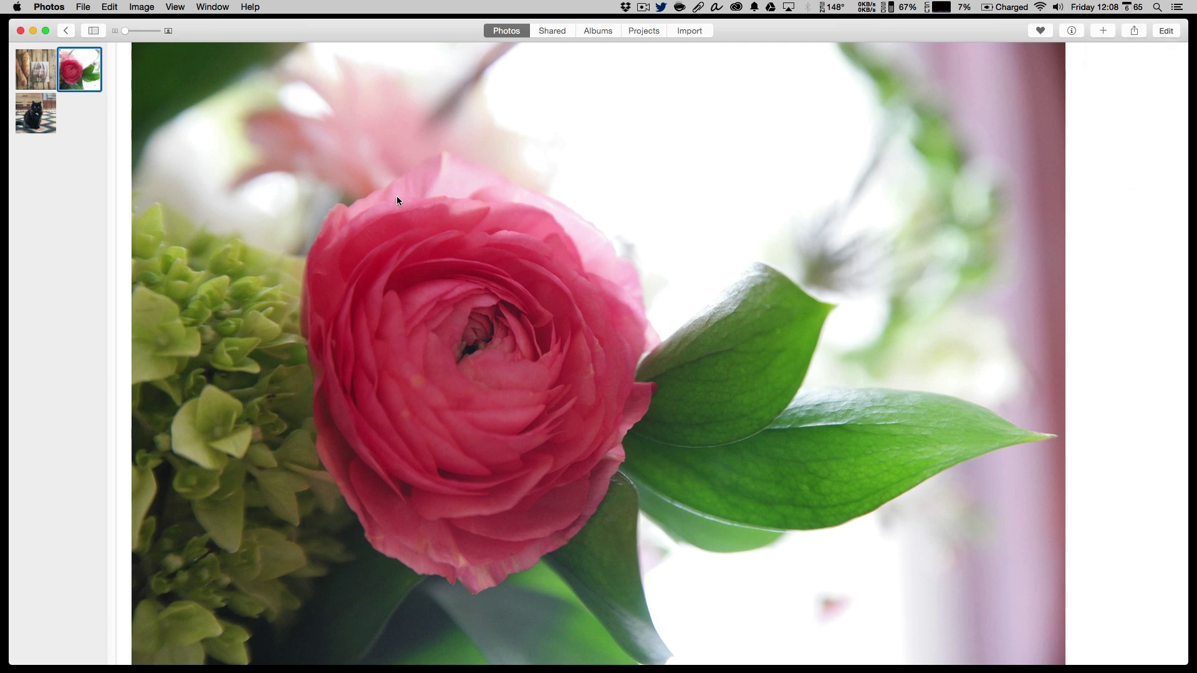
Step: Edit the pink rose photo, try auto Enhance, then undo it to restore the original
left_click(1166, 31)
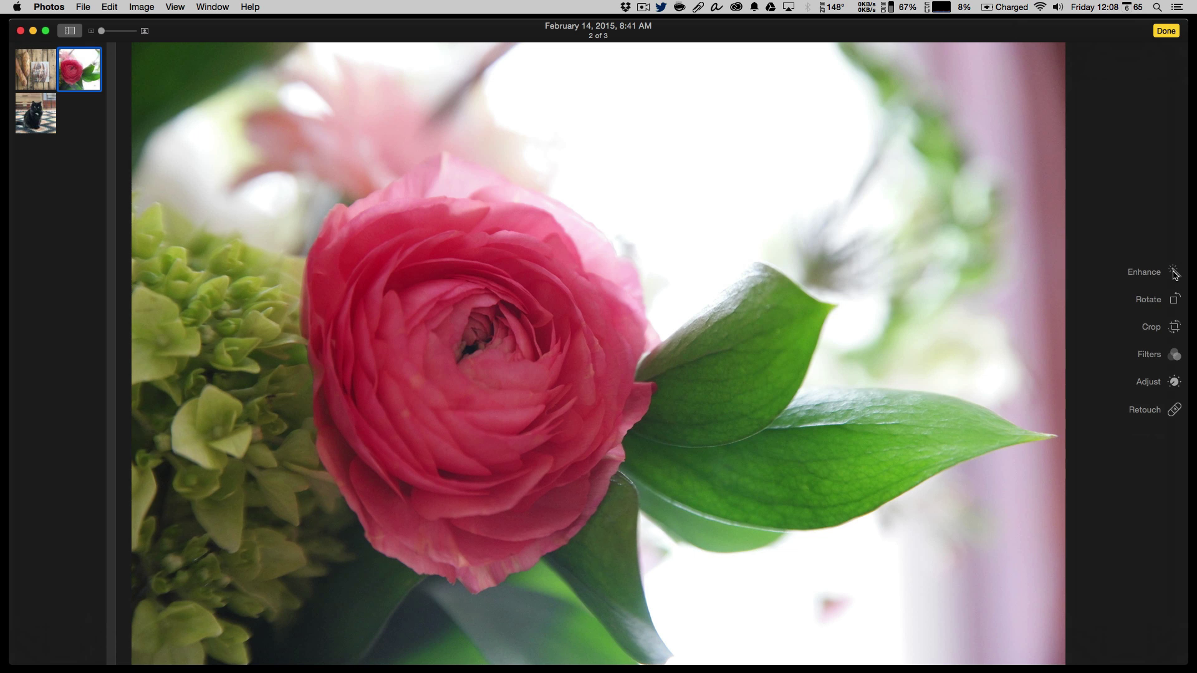
left_click(1173, 273)
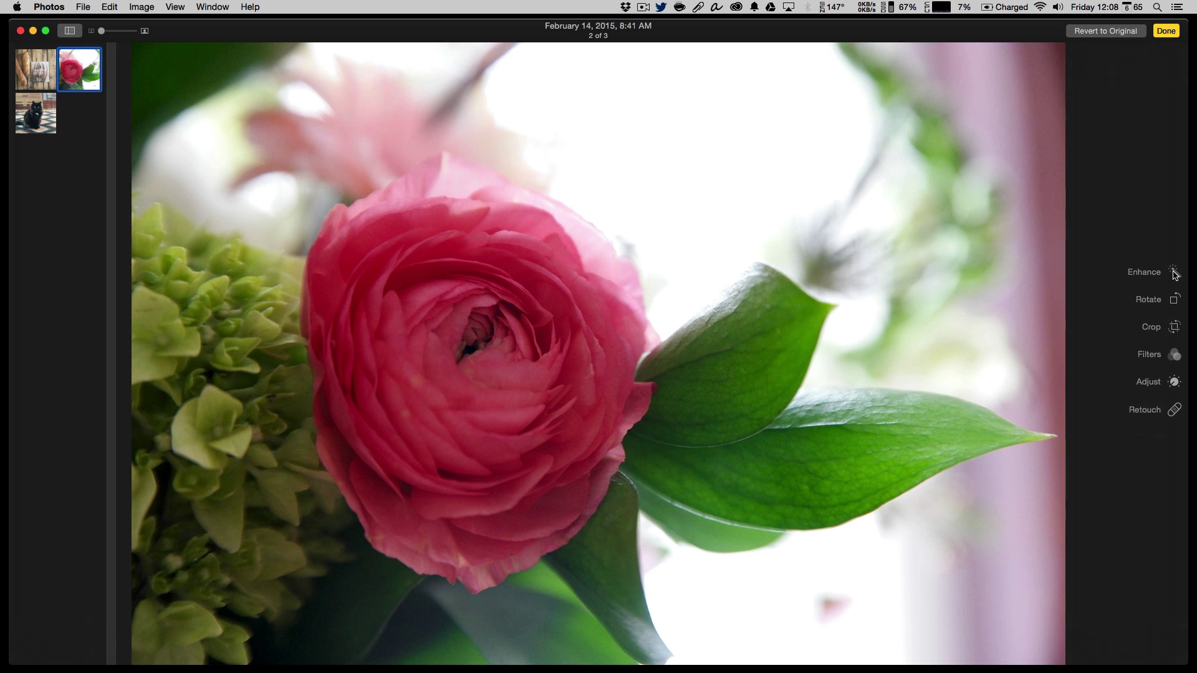
left_click(1097, 32)
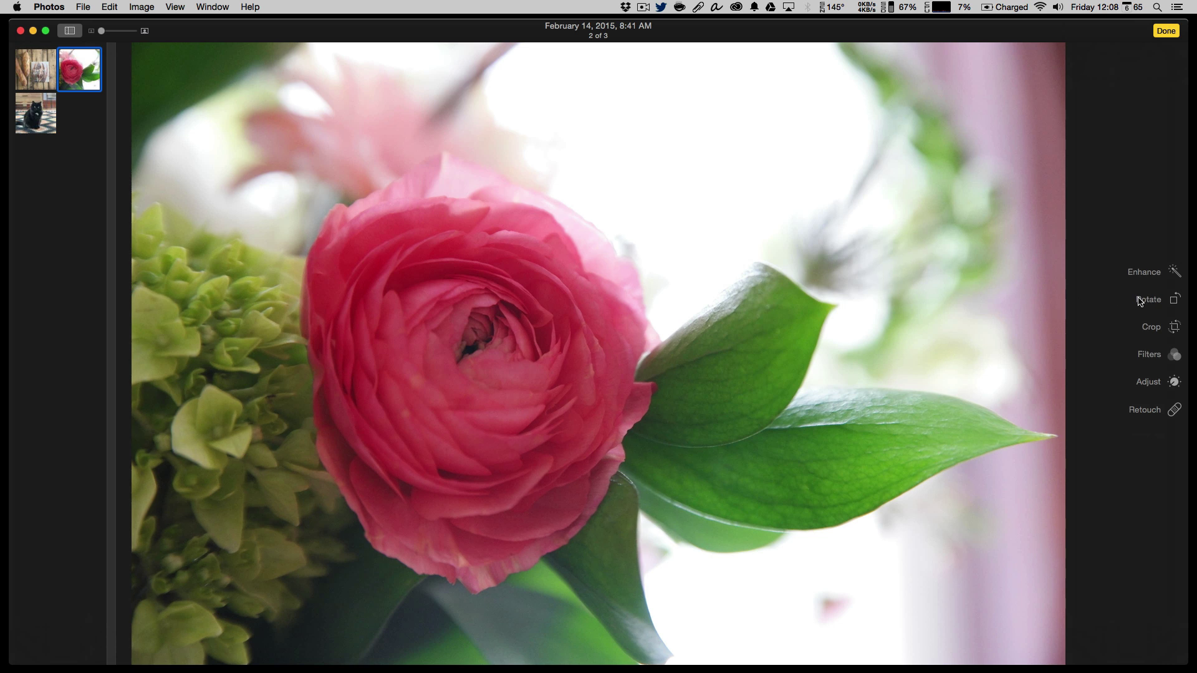
right_click(315, 147)
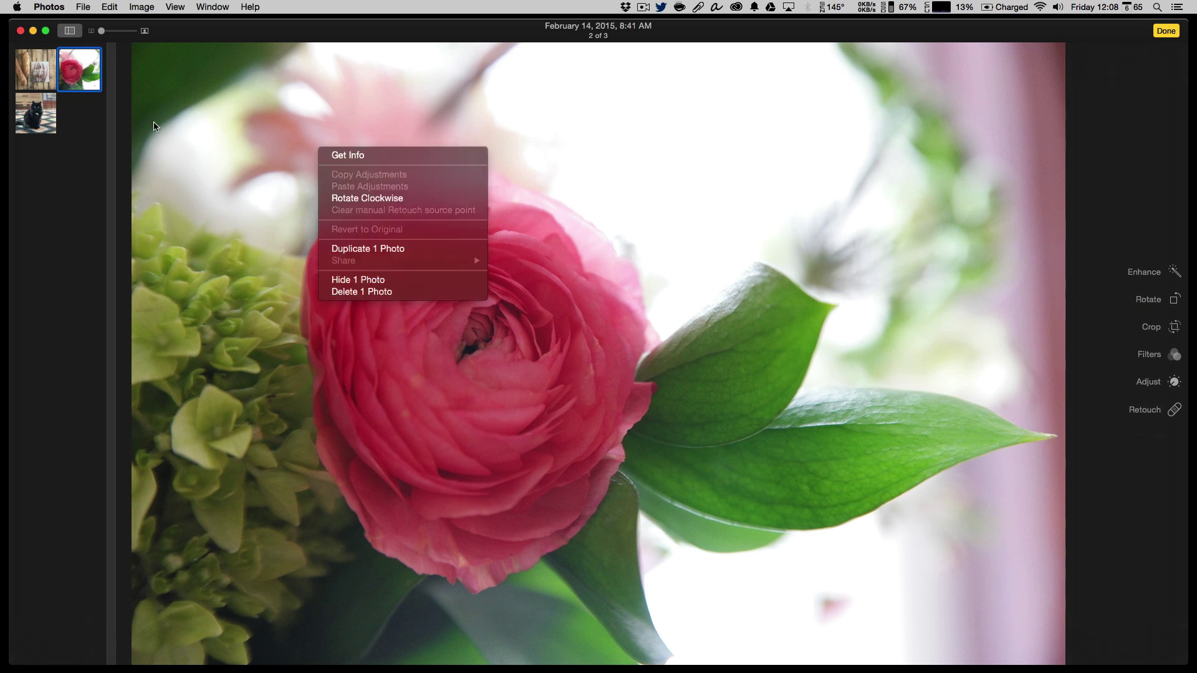
left_click(85, 7)
mouse_move(123, 167)
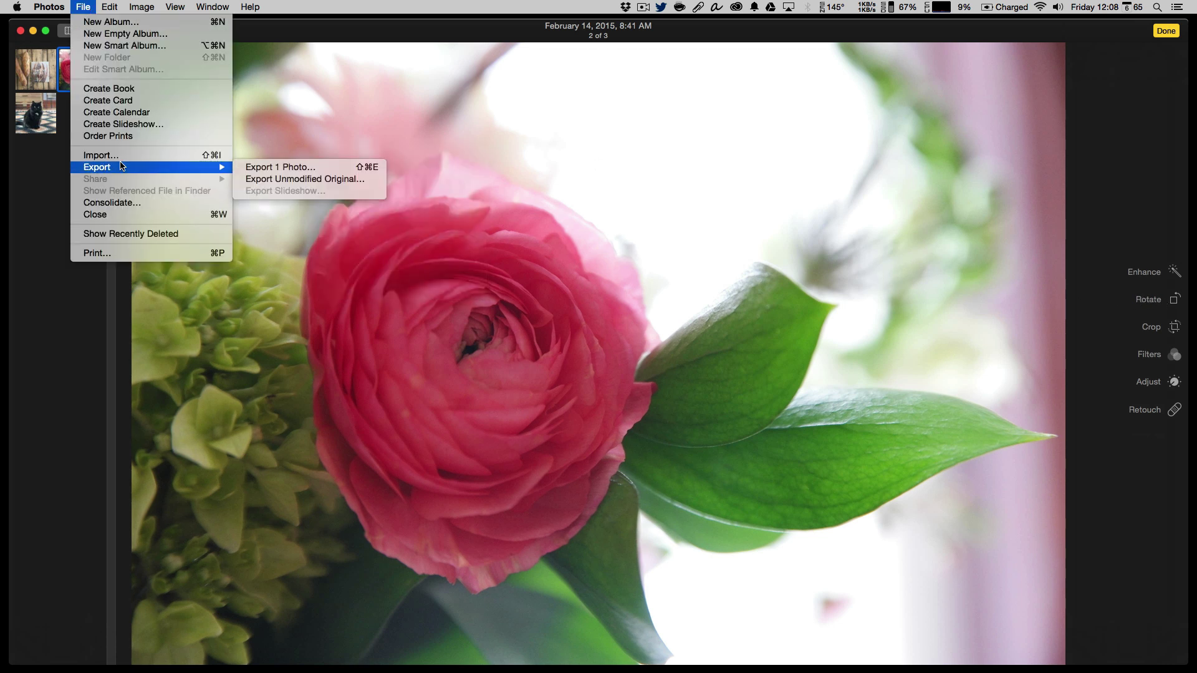
left_click(344, 183)
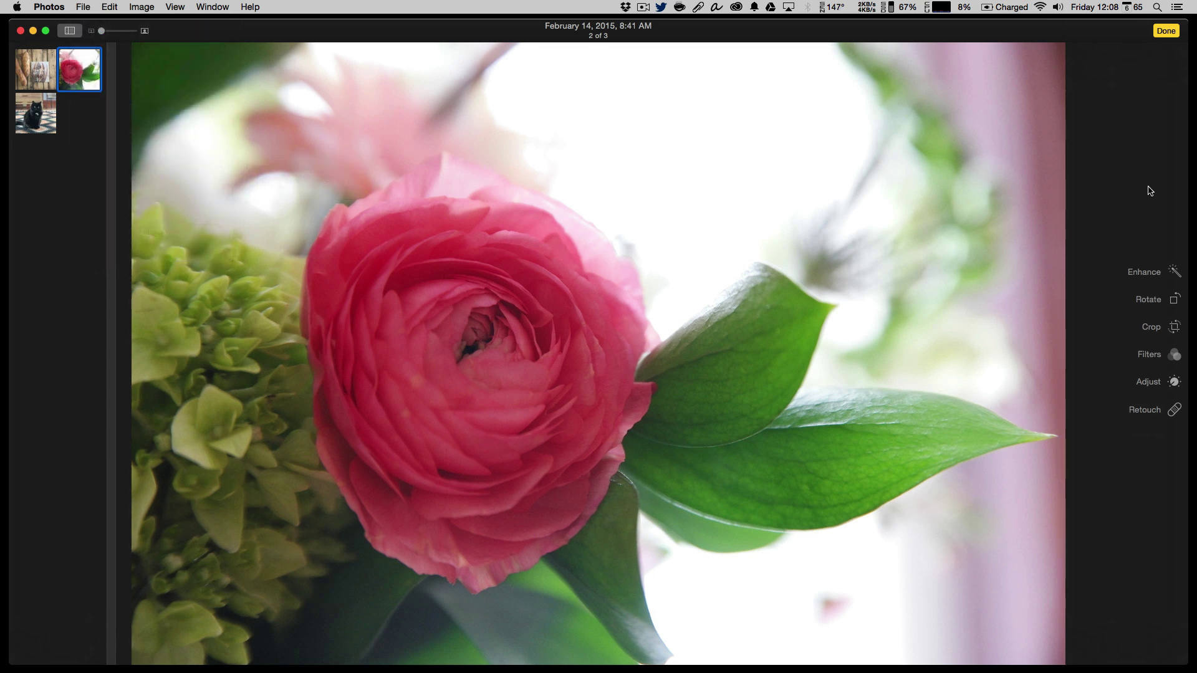
left_click(1156, 304)
left_click(1157, 304)
left_click(1156, 304)
left_click(1156, 304)
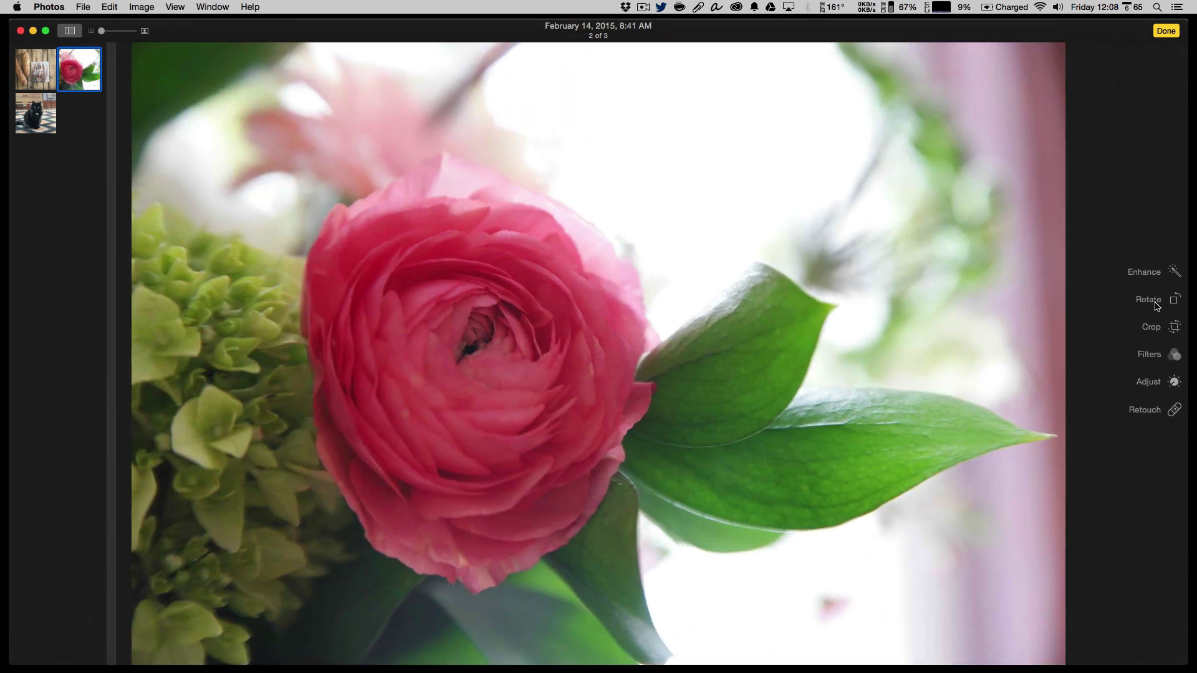
Step: In Crop, tilt the rose about 5 degrees, try a Square aspect, flip twice, then apply Auto
left_click(1176, 327)
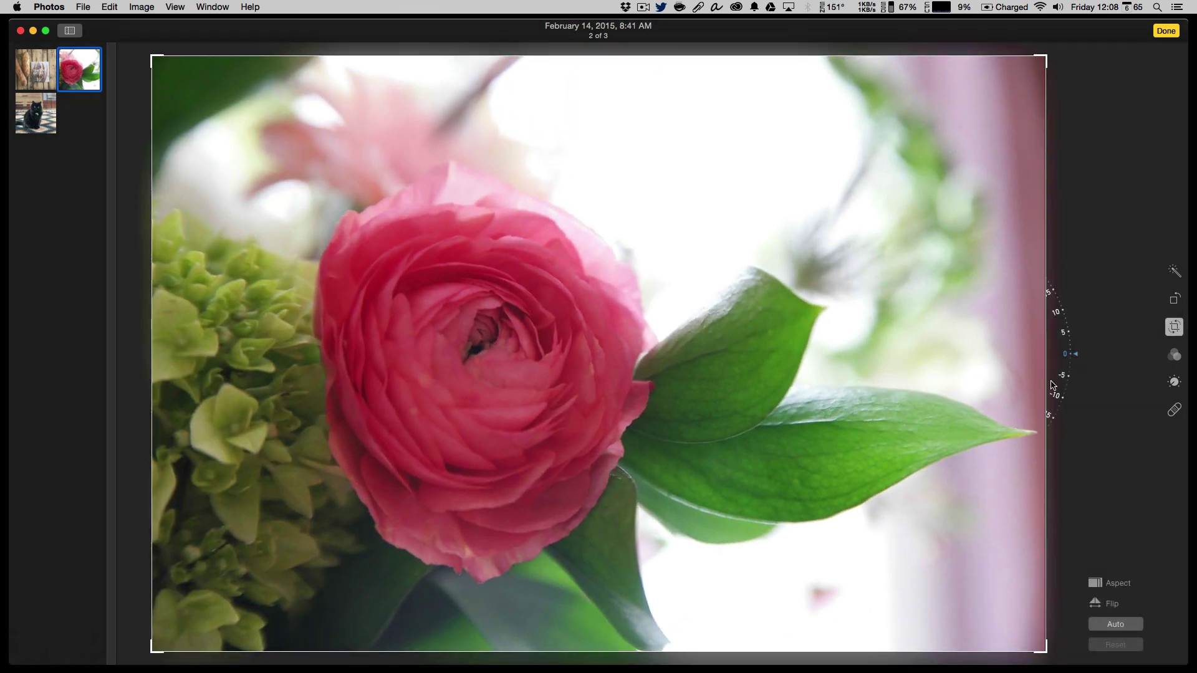
mouse_move(1061, 391)
left_mouse_down()
mouse_move(1037, 454)
mouse_move(1069, 387)
left_mouse_up()
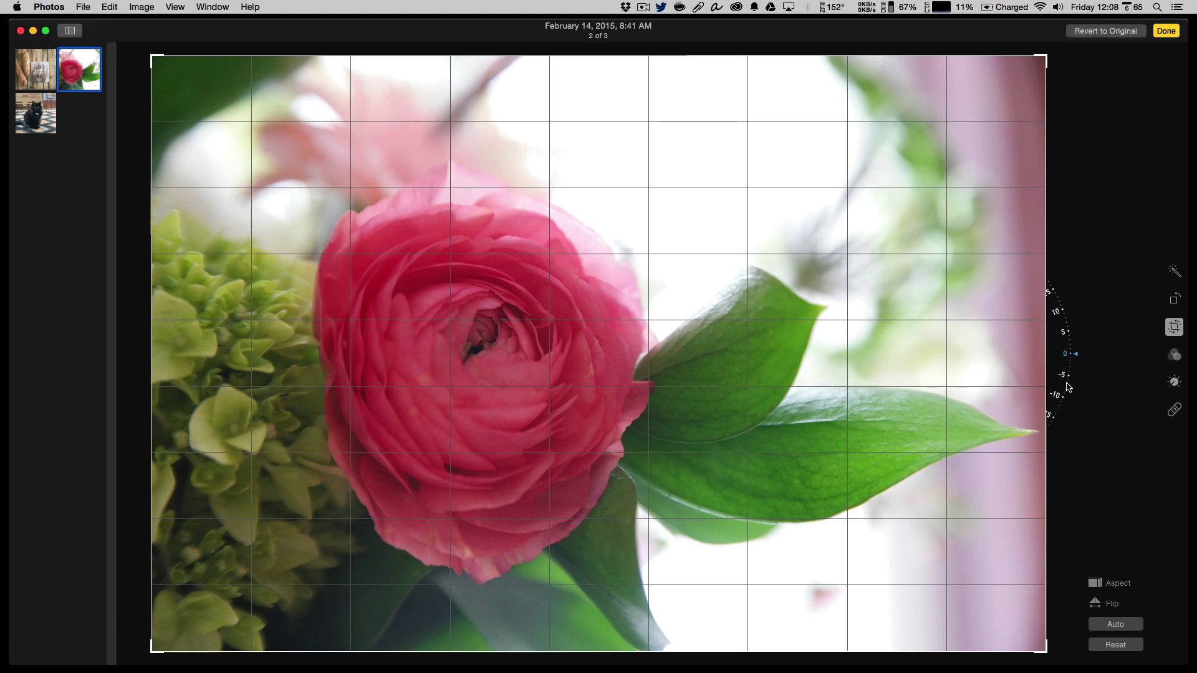
left_click(1101, 587)
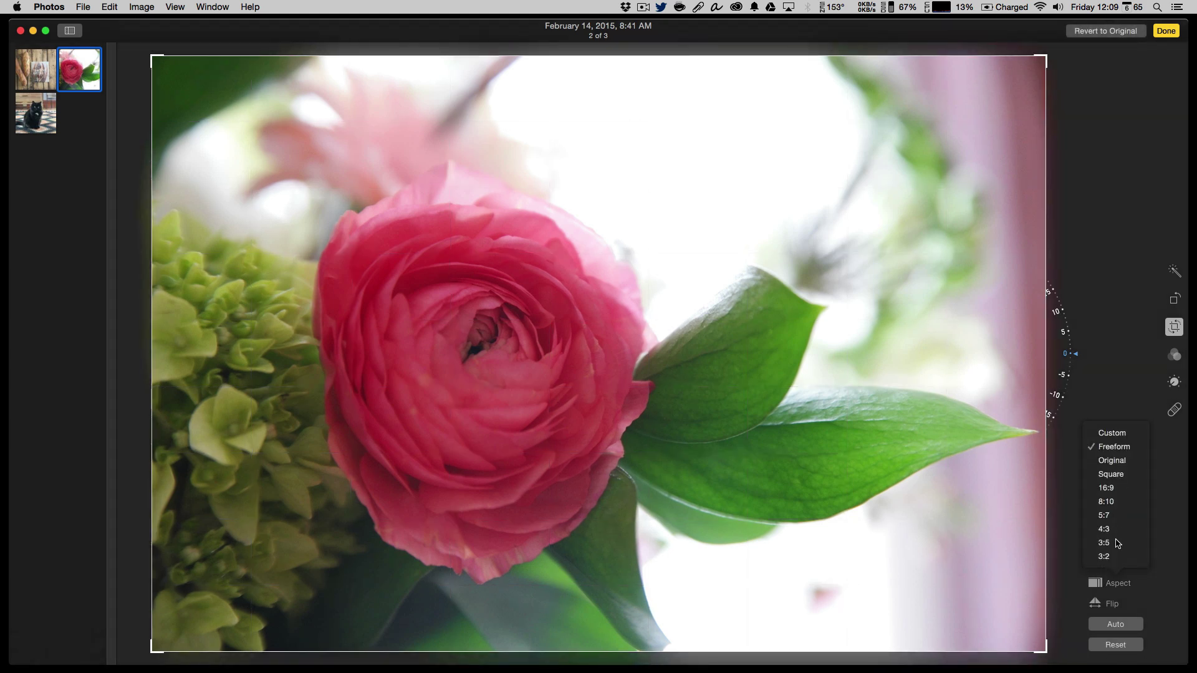
left_click(1111, 474)
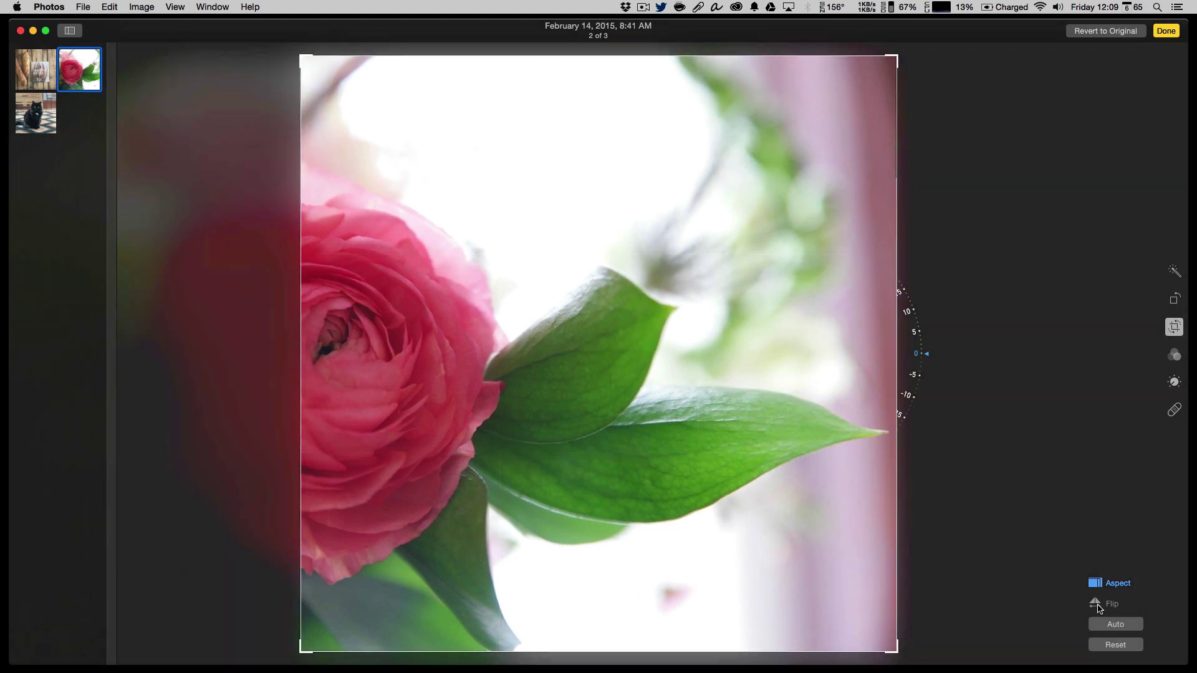
left_click(1099, 612)
left_click(1099, 613)
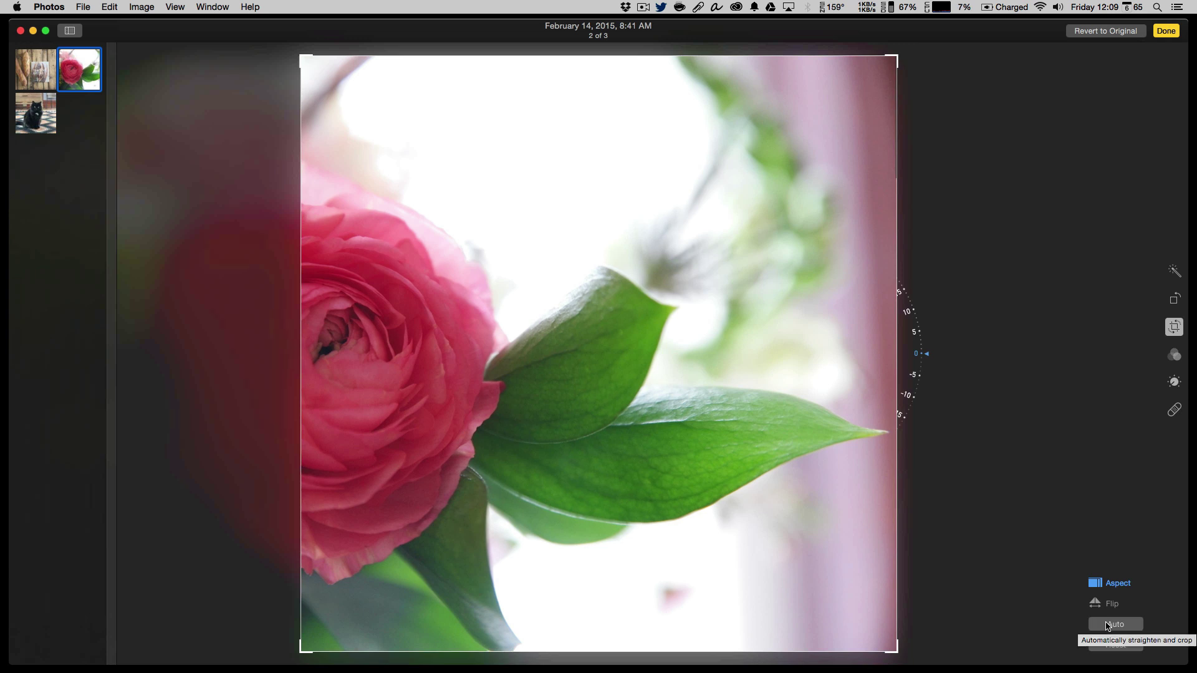
left_click(1108, 625)
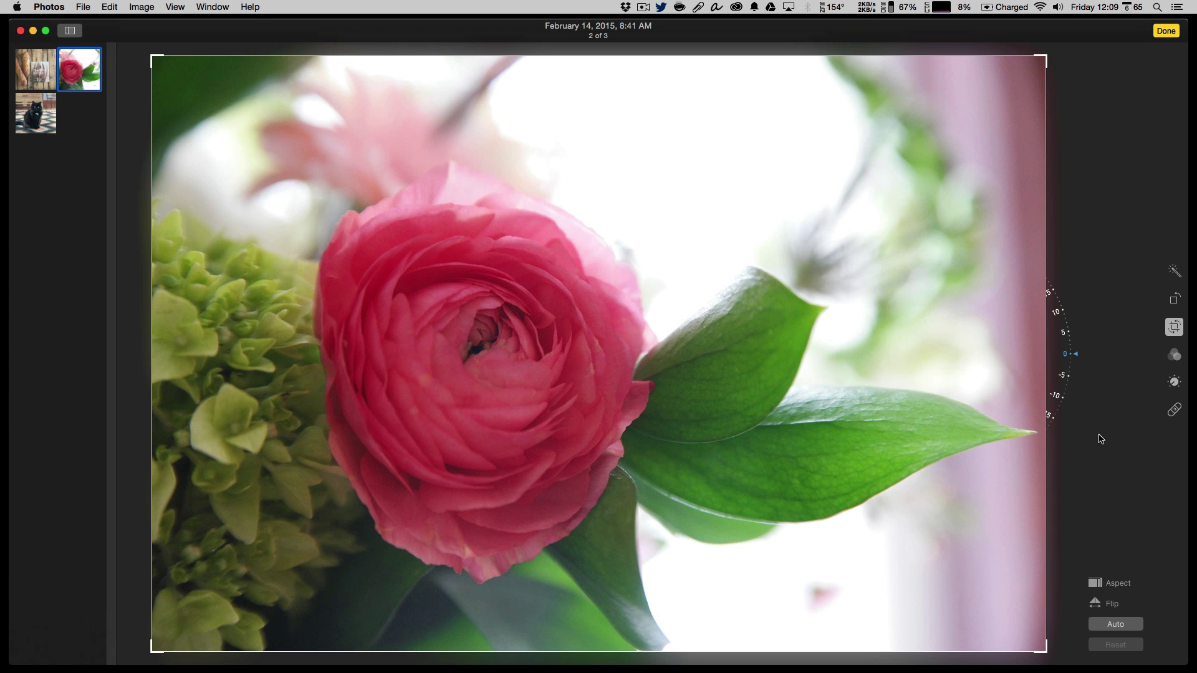
Step: Show the Filters list and glance at the Edit and File menus without choosing anything
left_click(1173, 356)
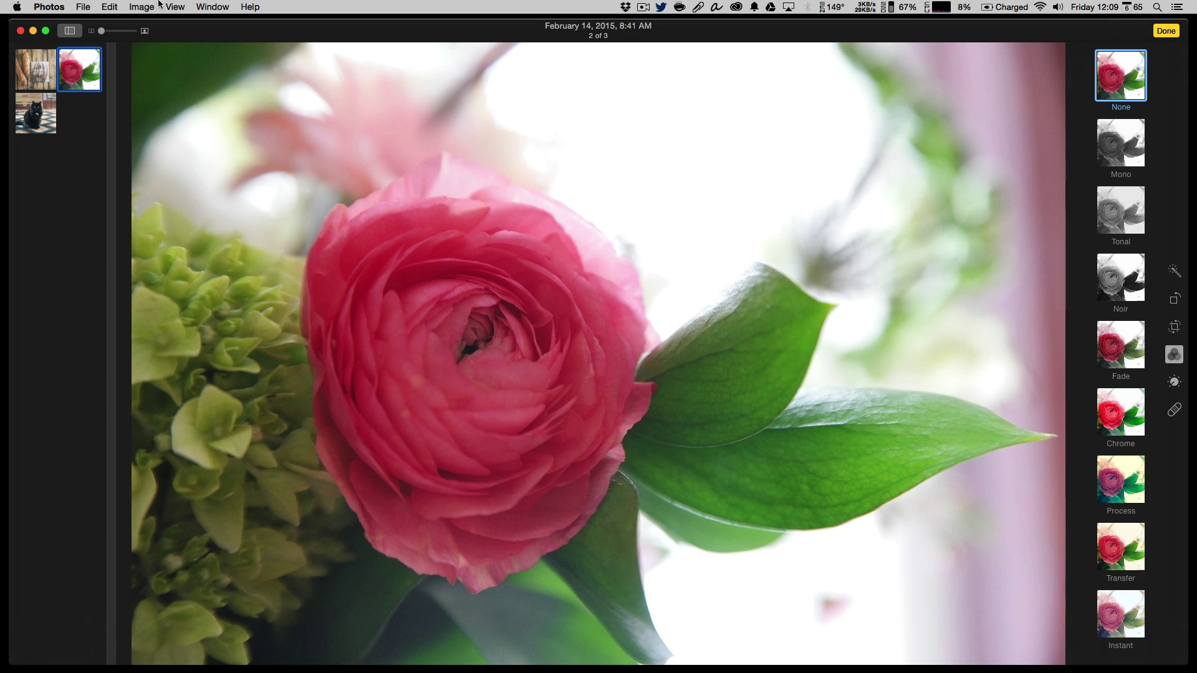
left_click(109, 7)
mouse_move(81, 6)
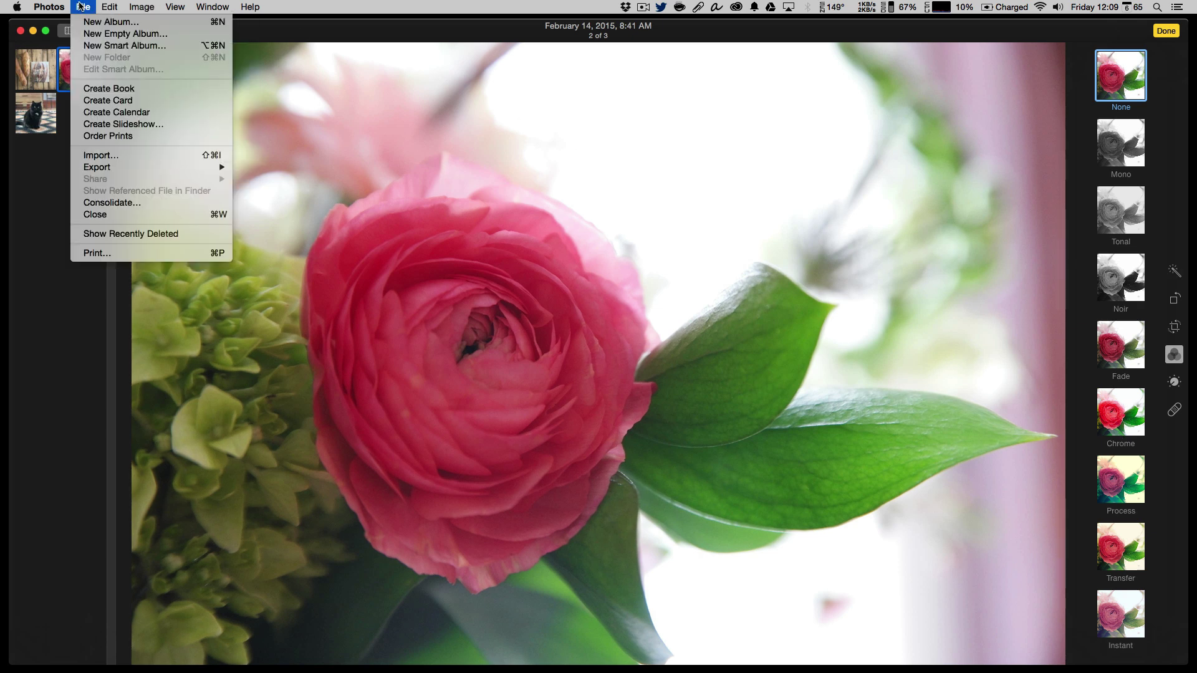
left_click(456, 182)
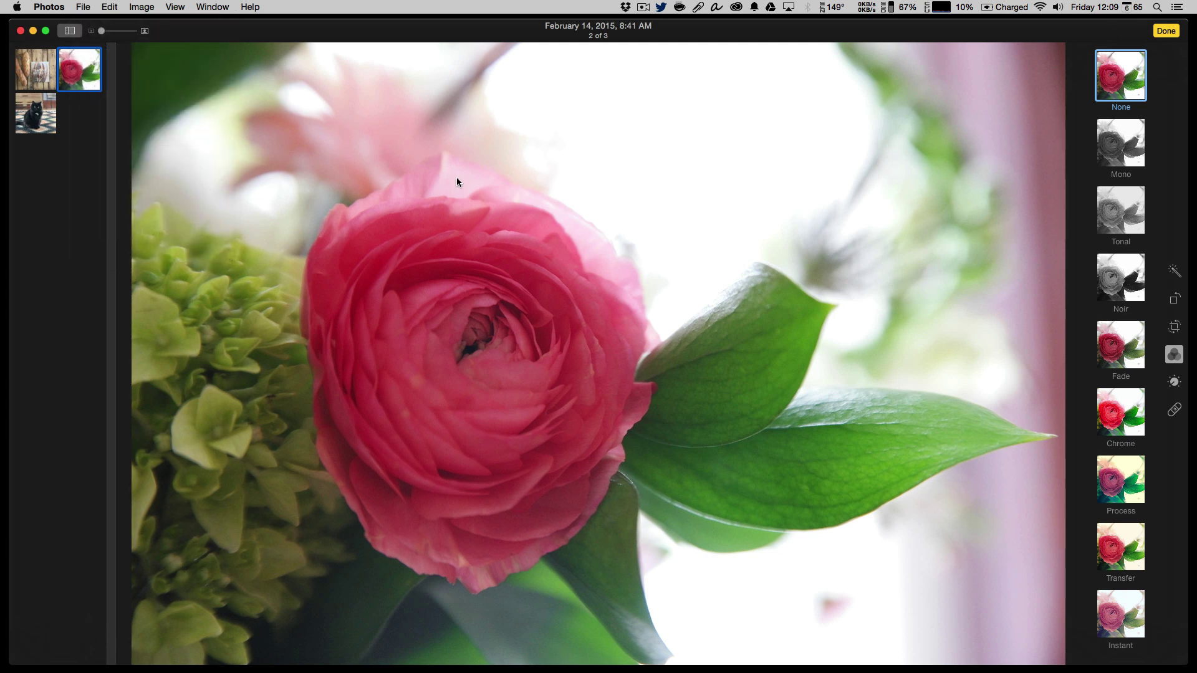
Step: Preview the Fade, Chrome, Process and Instant filters, then choose None to remove the filter
left_click(1127, 357)
left_click(1125, 424)
left_click(1131, 544)
left_click(1128, 602)
left_click(1101, 60)
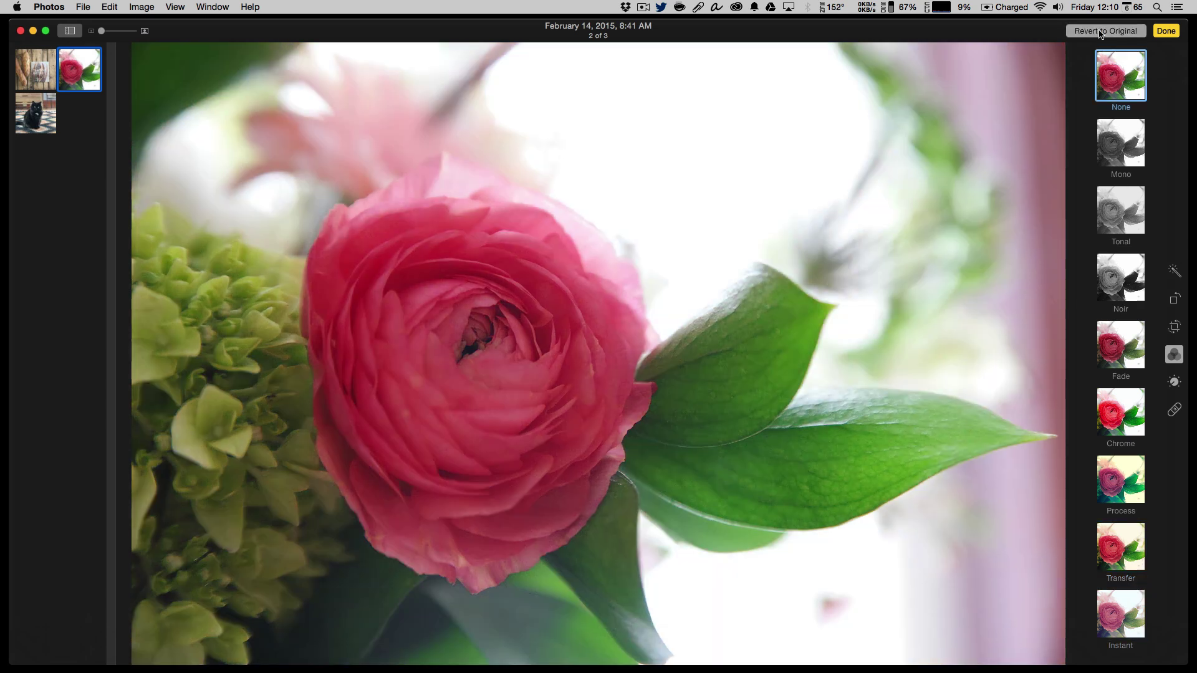
Step: Show the Adjust panel and scroll through Light, Color, Black & White, Sharpen down to Levels
left_click(1173, 385)
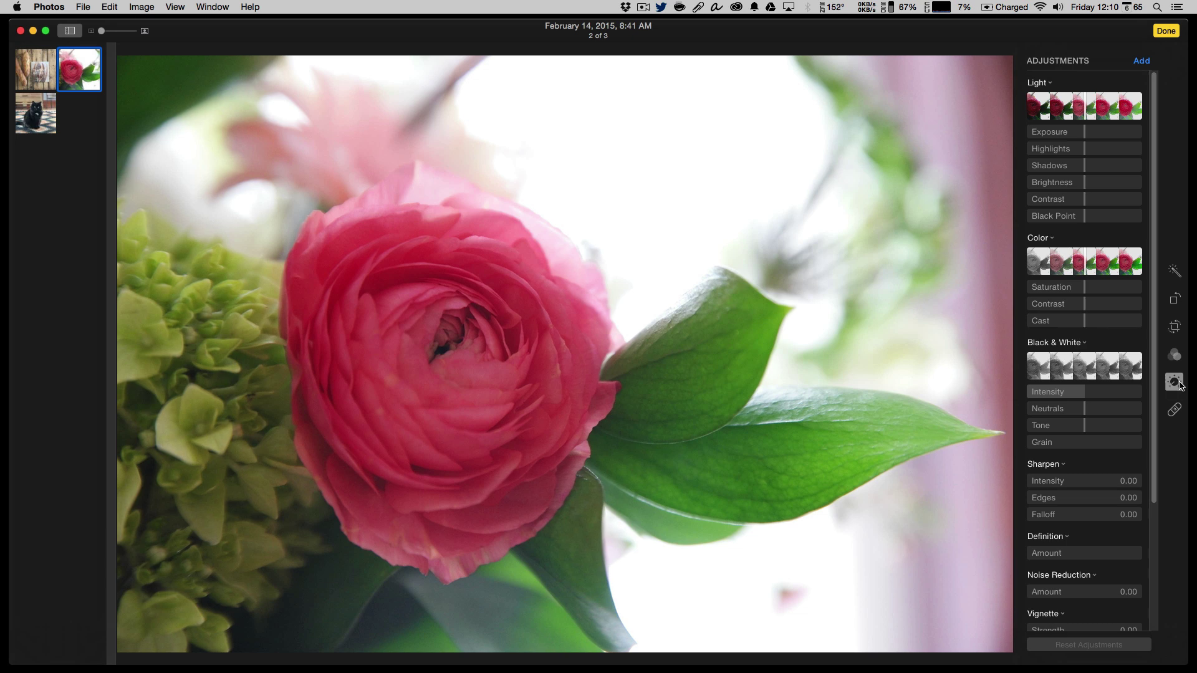
left_click(1178, 383)
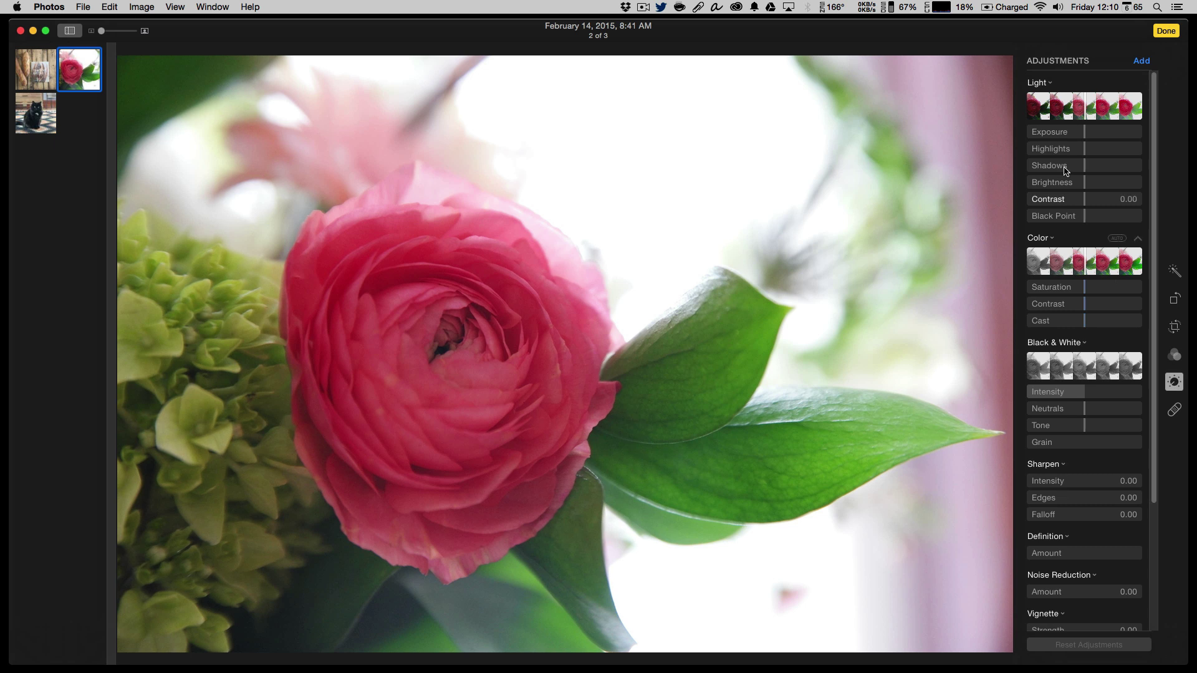
scroll(1100, 324, "down", 5)
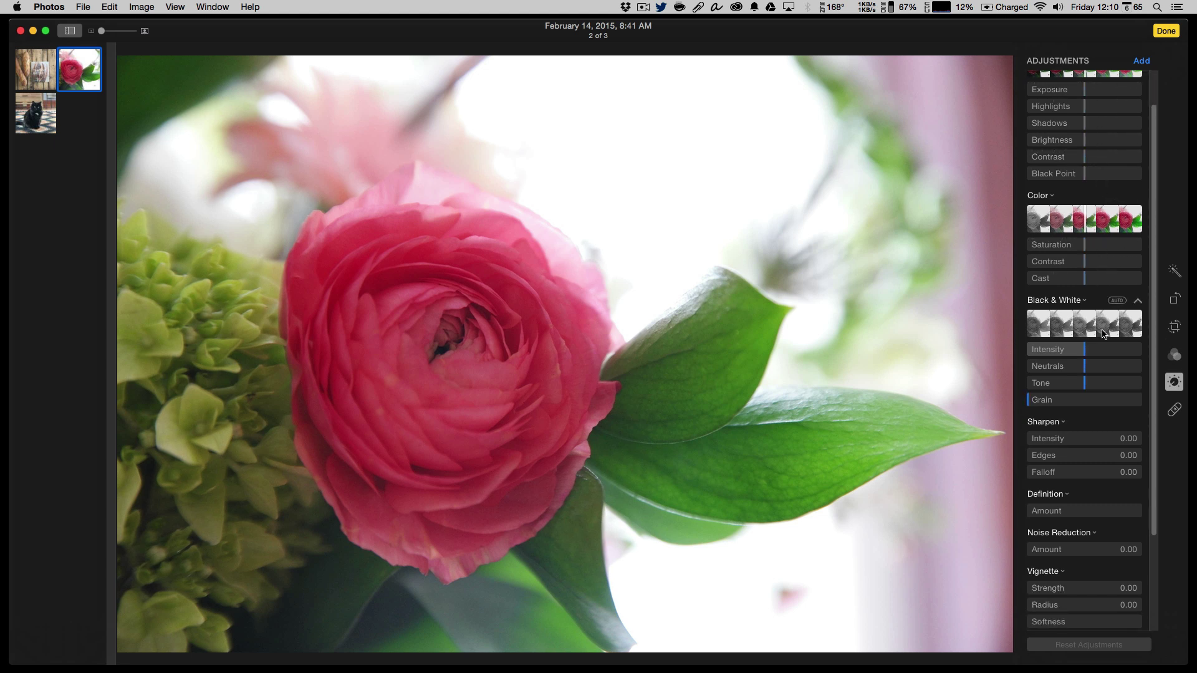
scroll(1102, 334, "up", 5)
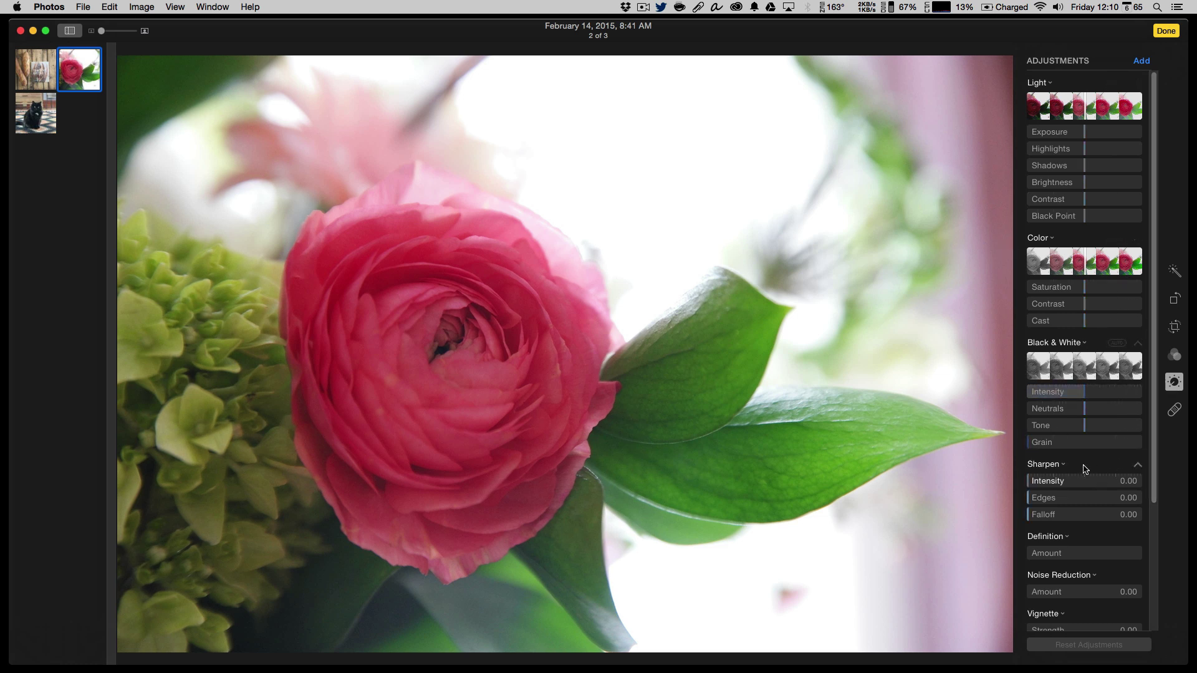
scroll(1072, 436, "down", 5)
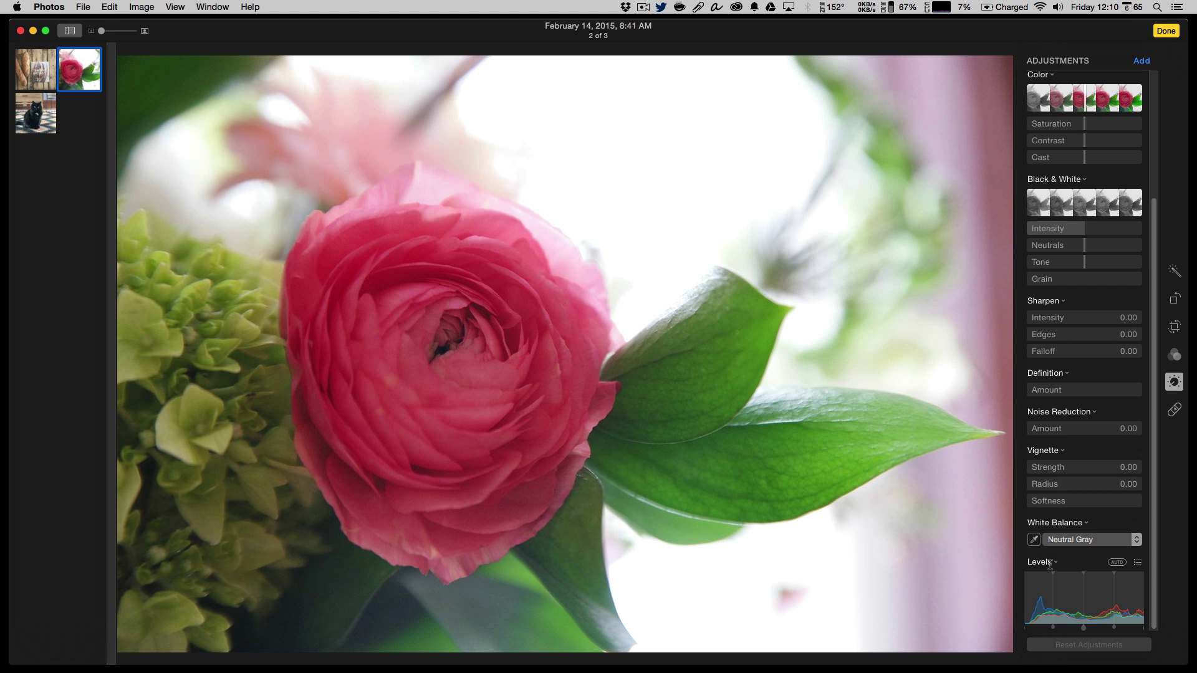
scroll(1113, 472, "up", 5)
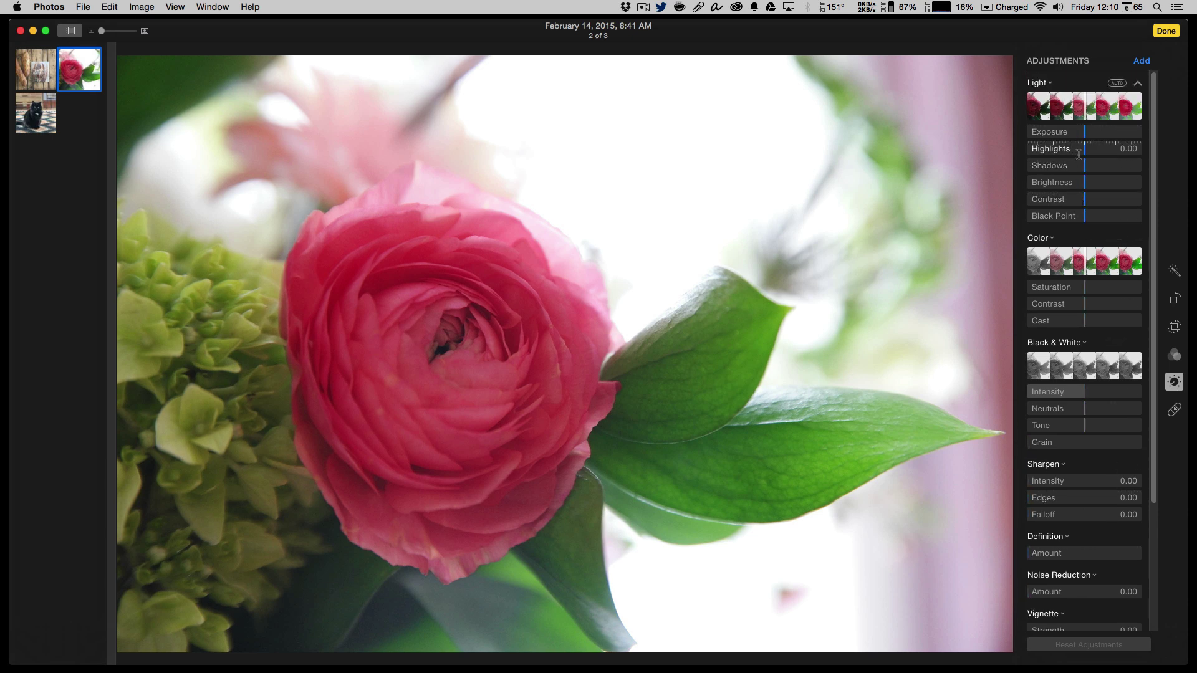
Step: Raise the rose's exposure to 0.02, contrast to 0.18 and saturation to 0.05
left_click_drag(1083, 132, 1085, 134)
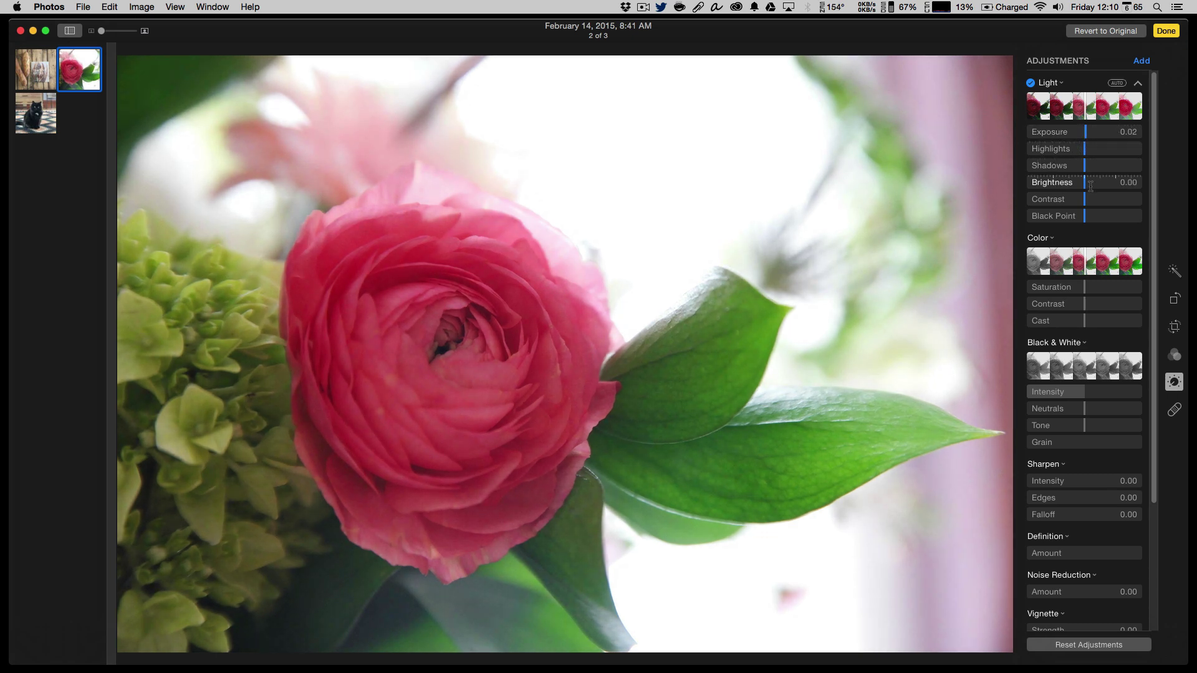
left_click_drag(1097, 201, 1094, 216)
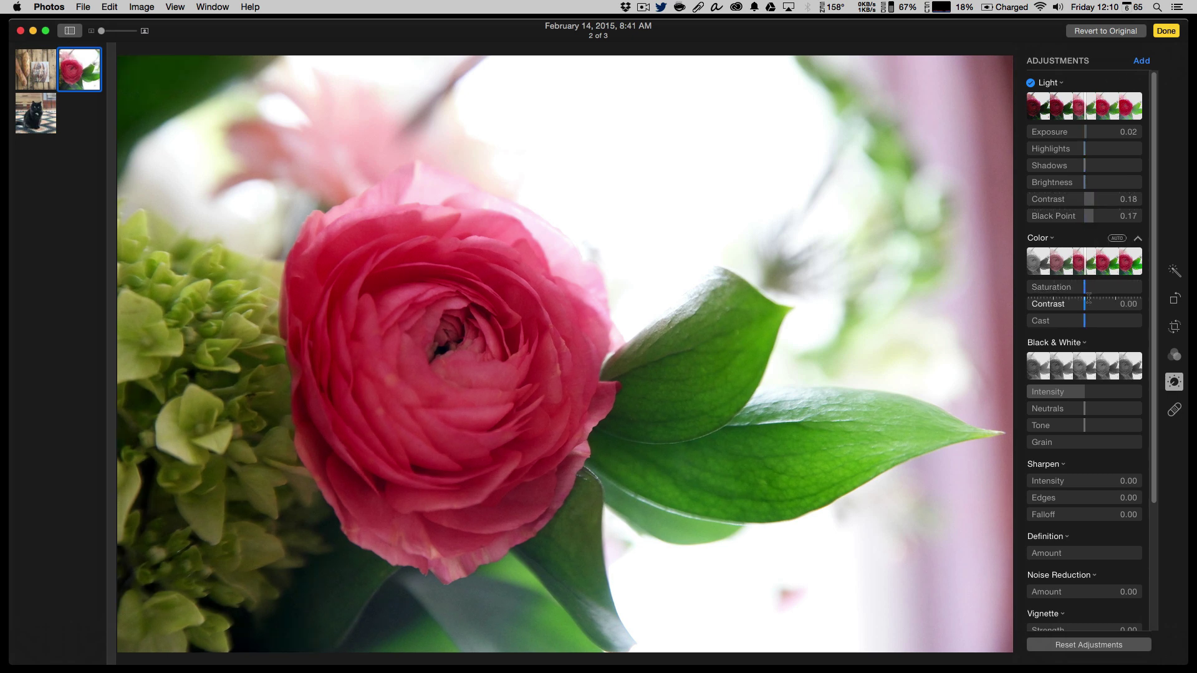
left_click_drag(1090, 288, 1091, 286)
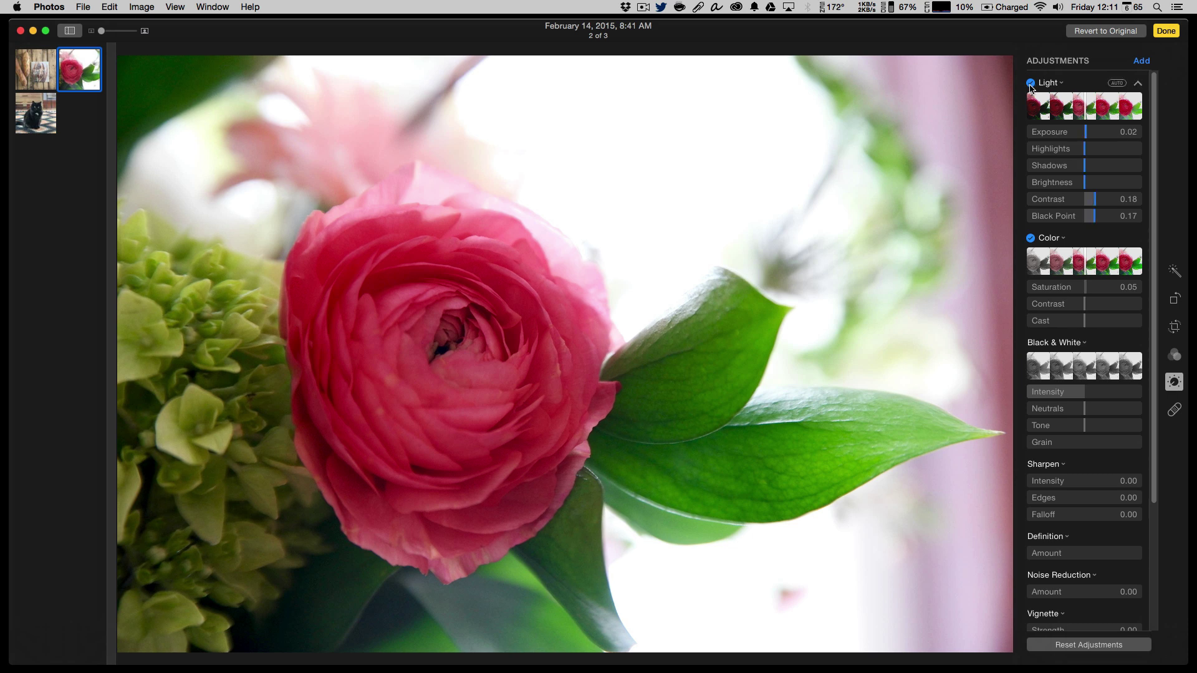
Step: Toggle the Light adjustments off and on to compare, then try and undo Black & White Auto
left_click(1030, 83)
left_click(1030, 83)
left_click(1030, 83)
left_click(1030, 83)
left_click(1116, 343)
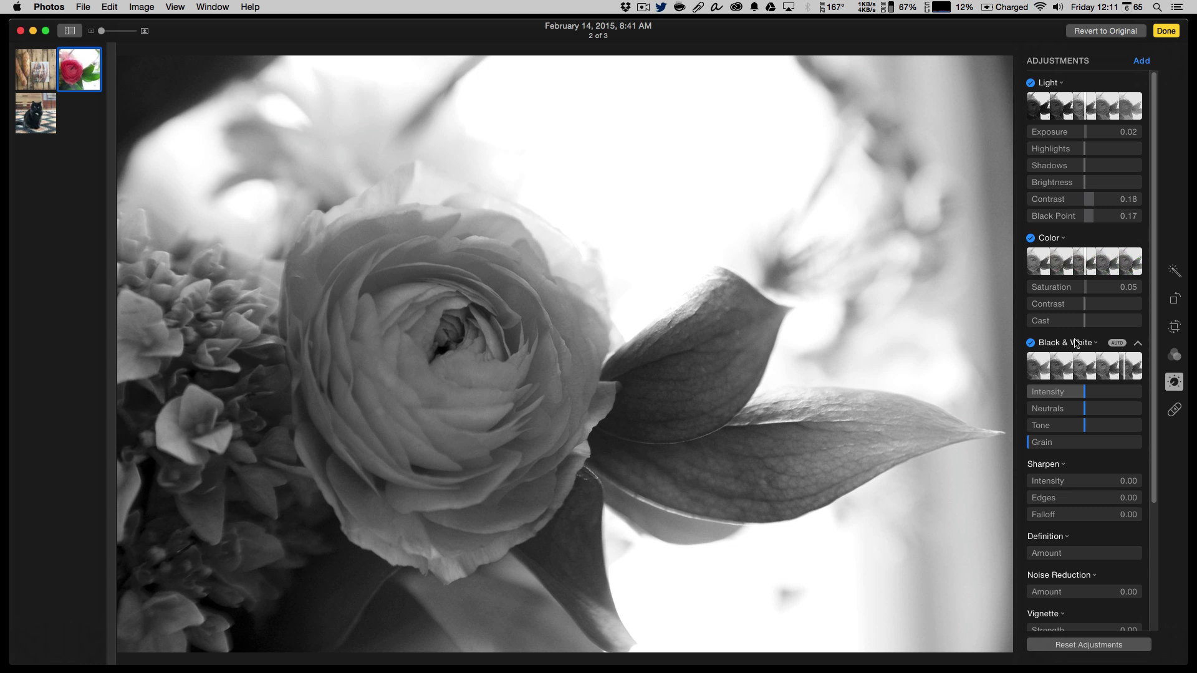
left_click(1030, 344)
Step: Set Neutral Gray white balance from a sampled gray area, then apply automatic Levels
scroll(1054, 399, "down", 5)
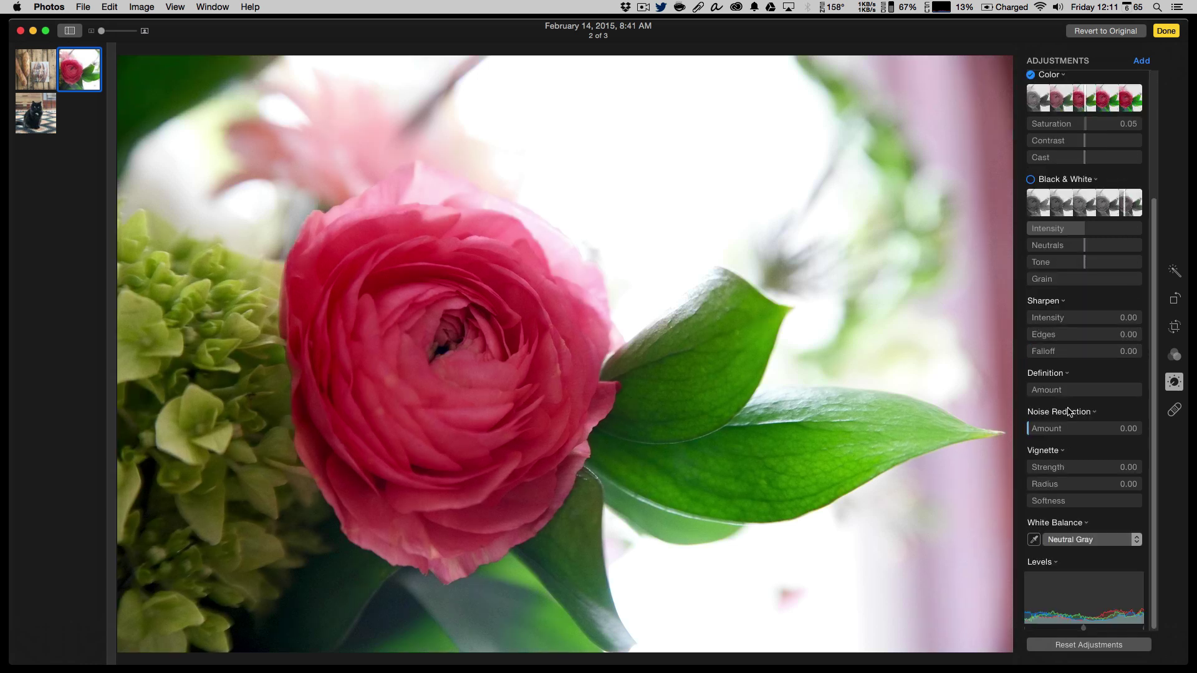
scroll(1049, 393, "up", 5)
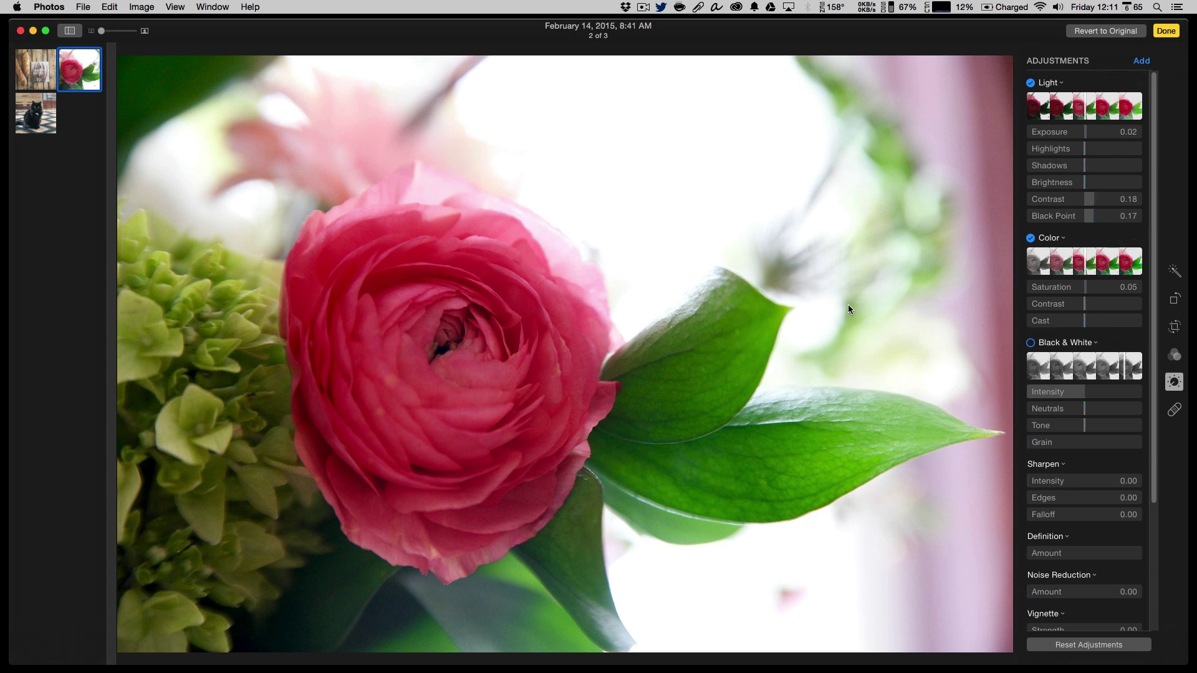
scroll(1045, 552, "down", 1)
scroll(1045, 552, "down", 5)
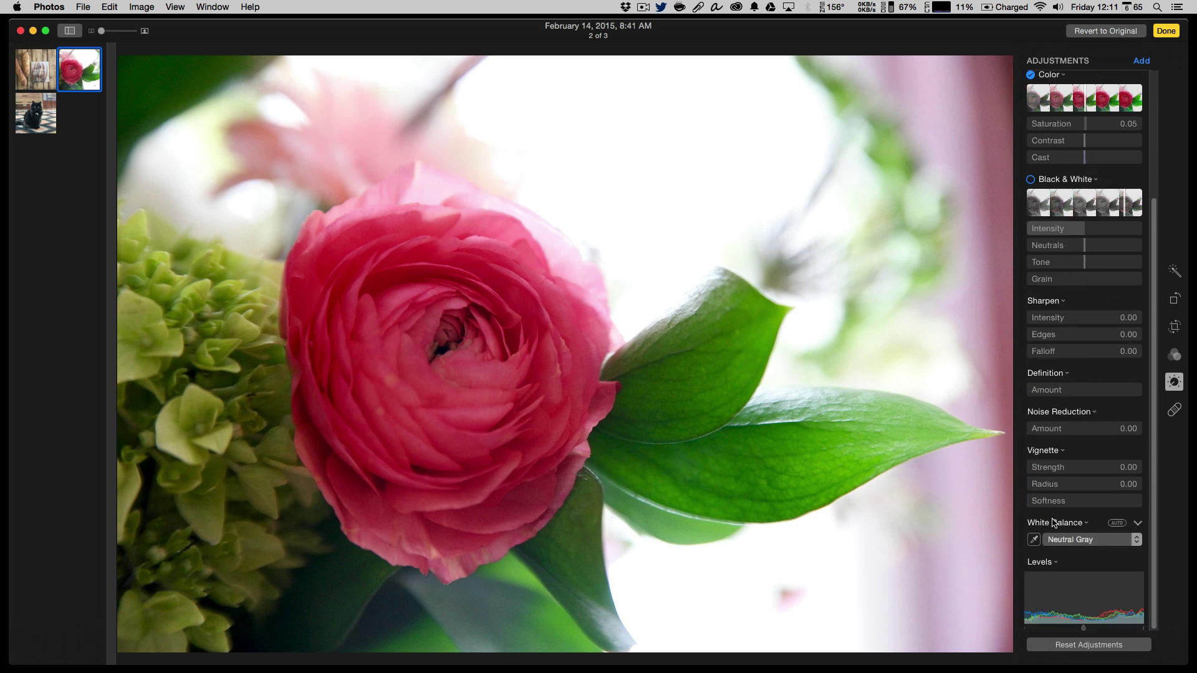
left_click(1034, 539)
left_click(666, 140)
mouse_move(1070, 601)
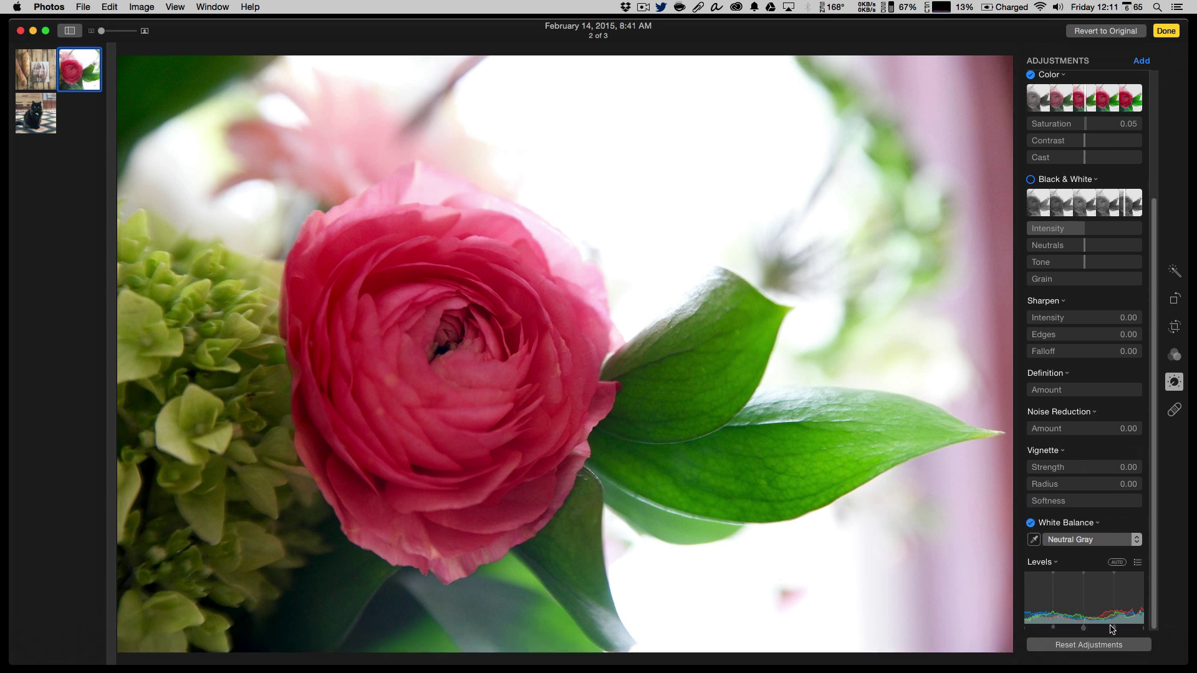
left_click(1120, 565)
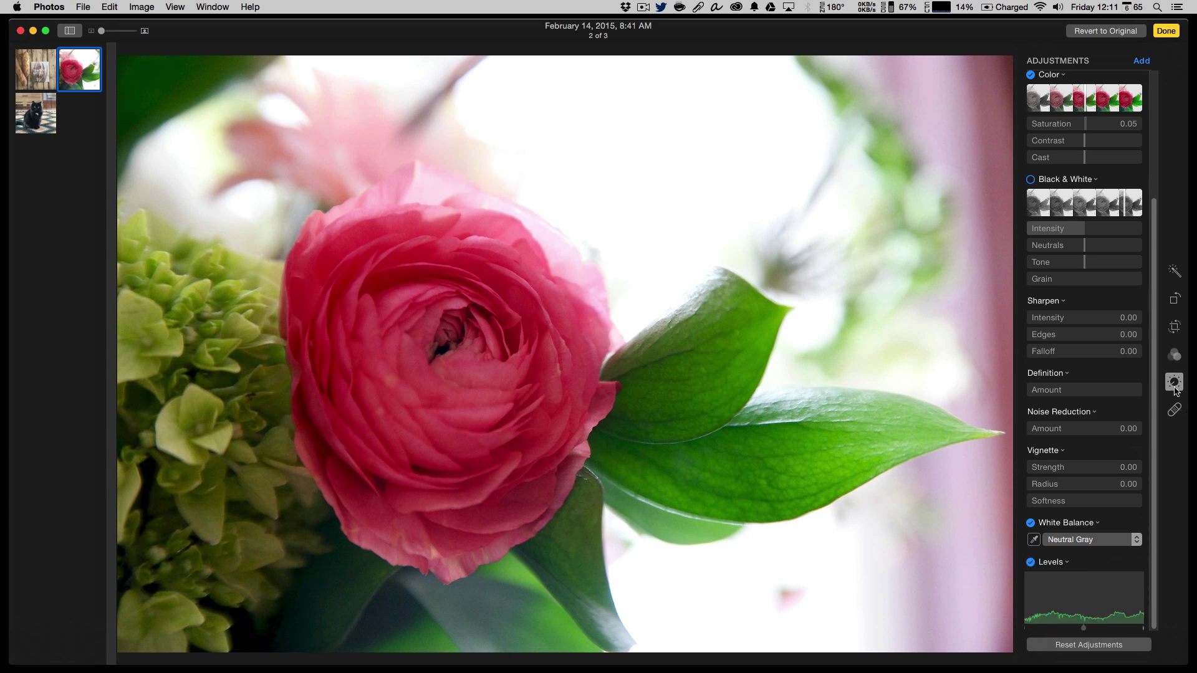
Step: Finish editing the rose photo, saving its adjustments
left_click(1174, 410)
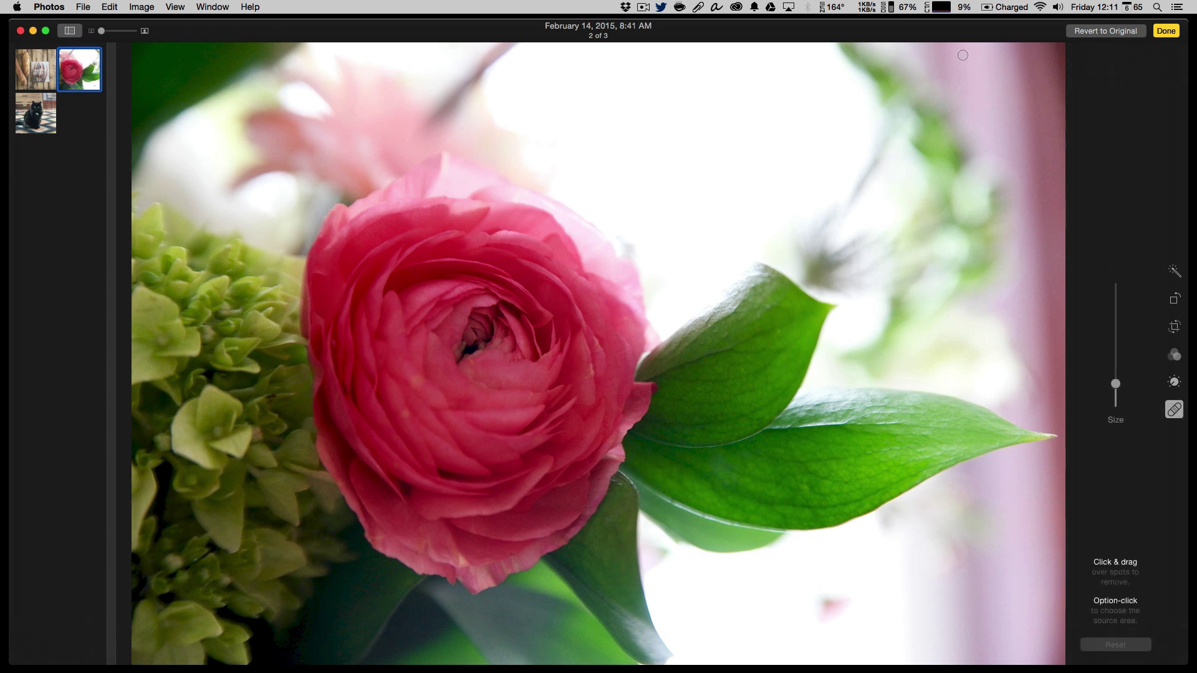
key("ctrl+Up")
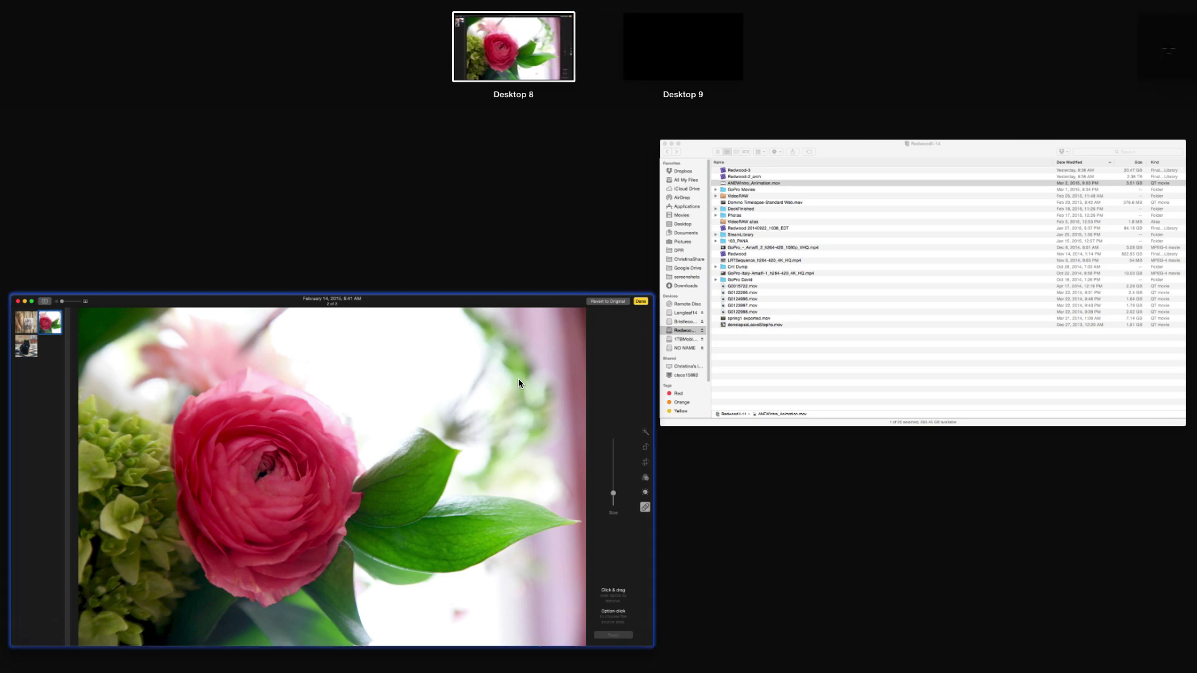
left_click(1167, 34)
left_click(1166, 32)
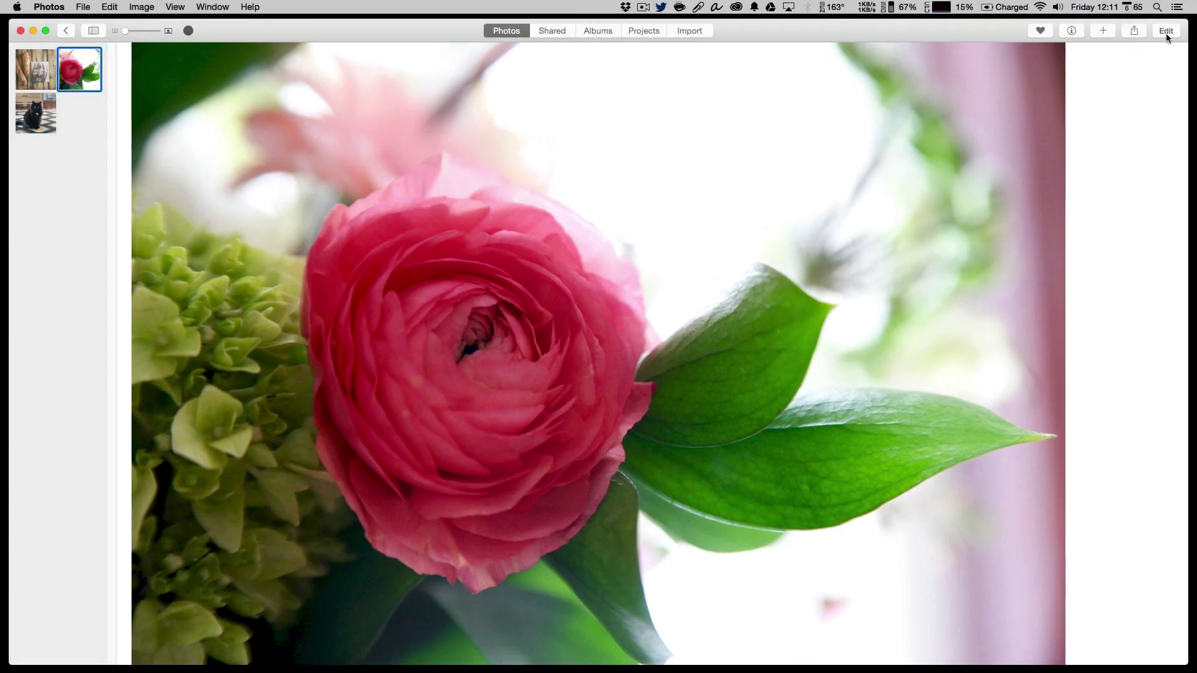
Step: Go back to Collections and open the ColorChecker chart photo full size
left_click(68, 31)
left_click(68, 30)
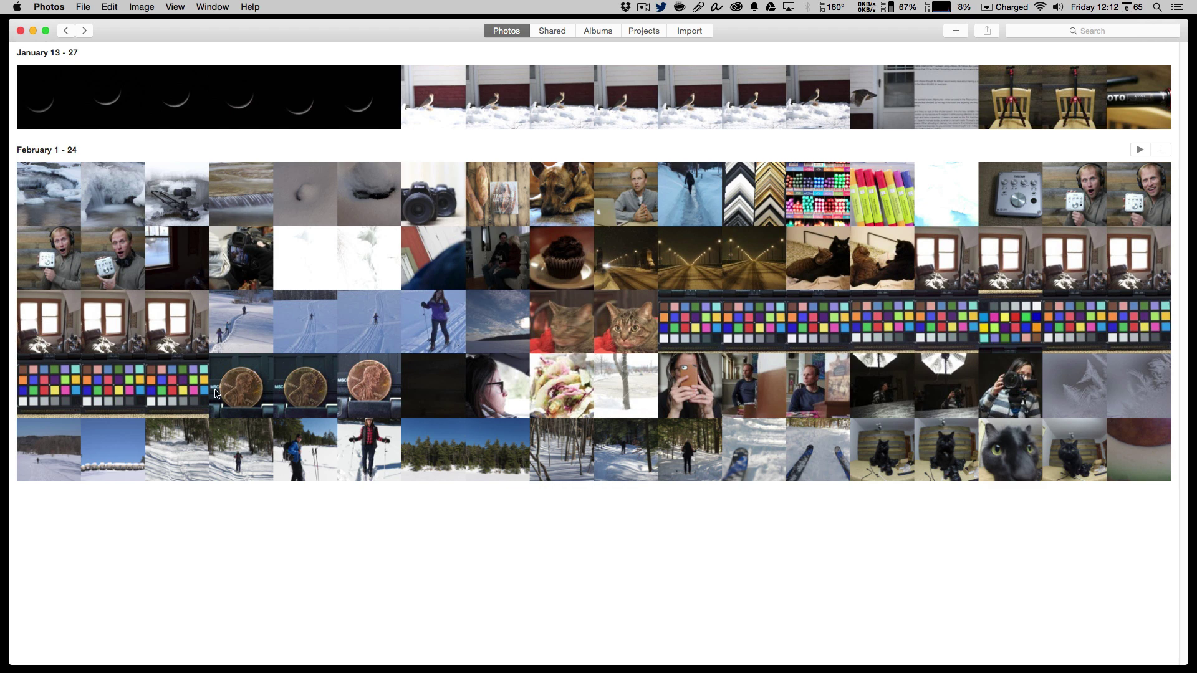
double_click(187, 385)
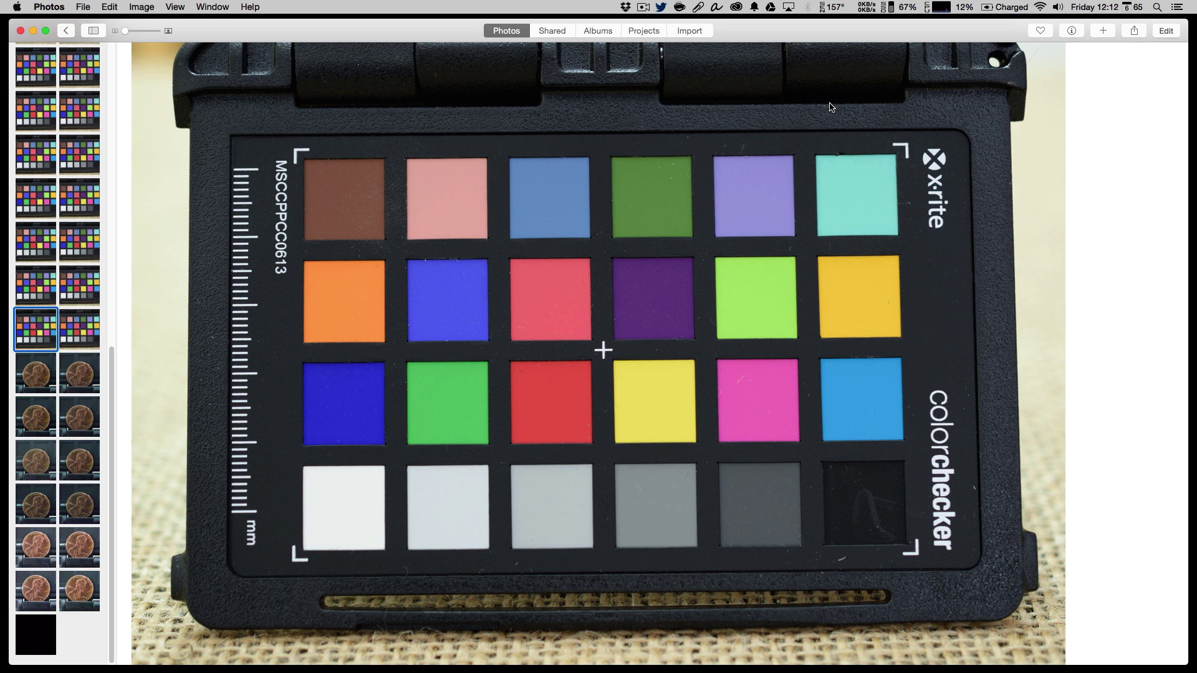
Step: Retouch the blemish and the scratches near the gray and magenta patches, then apply Enhance
left_click(1165, 31)
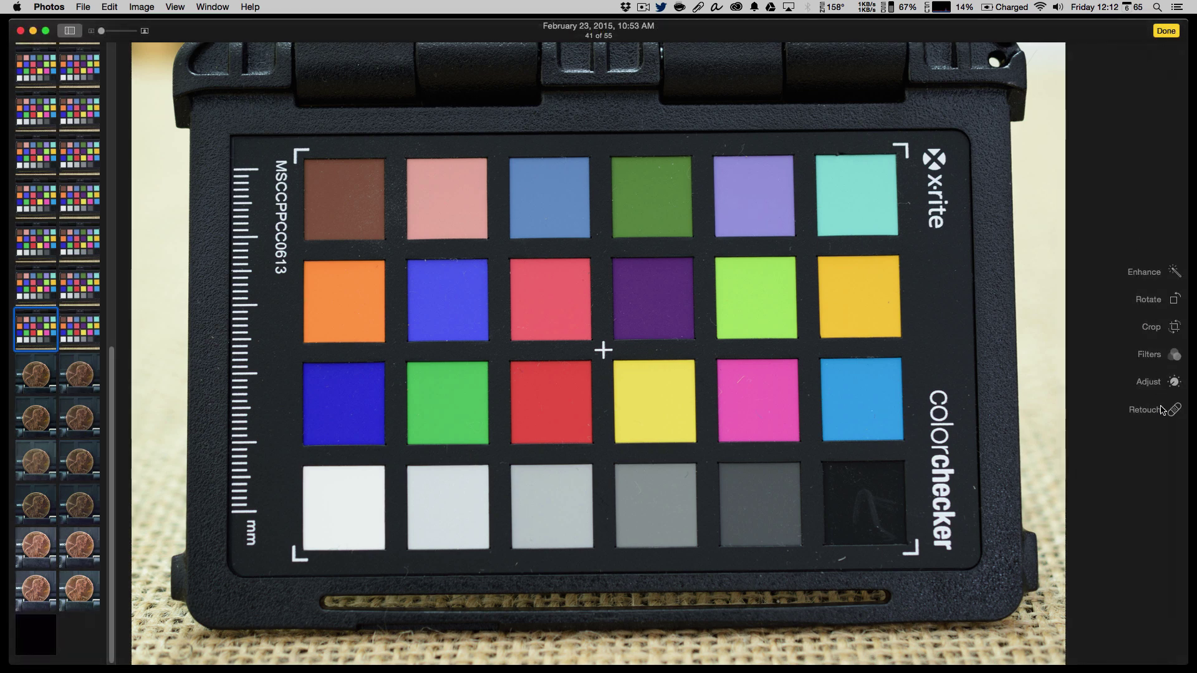
left_click(1168, 410)
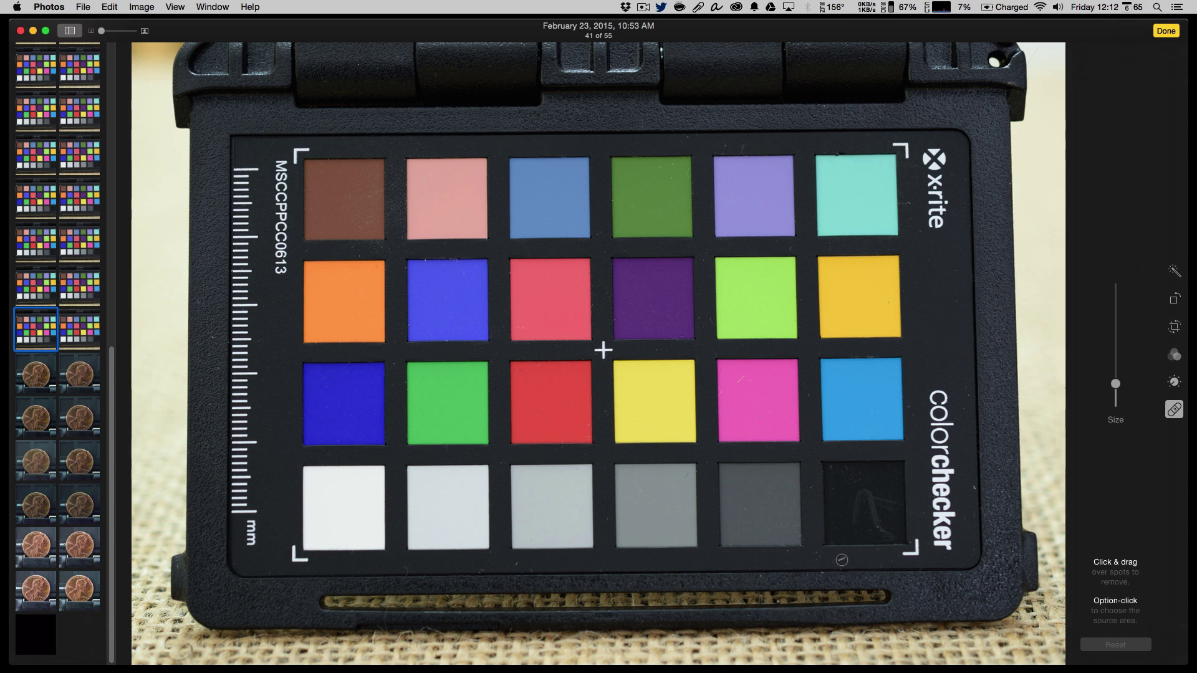
left_click(842, 559)
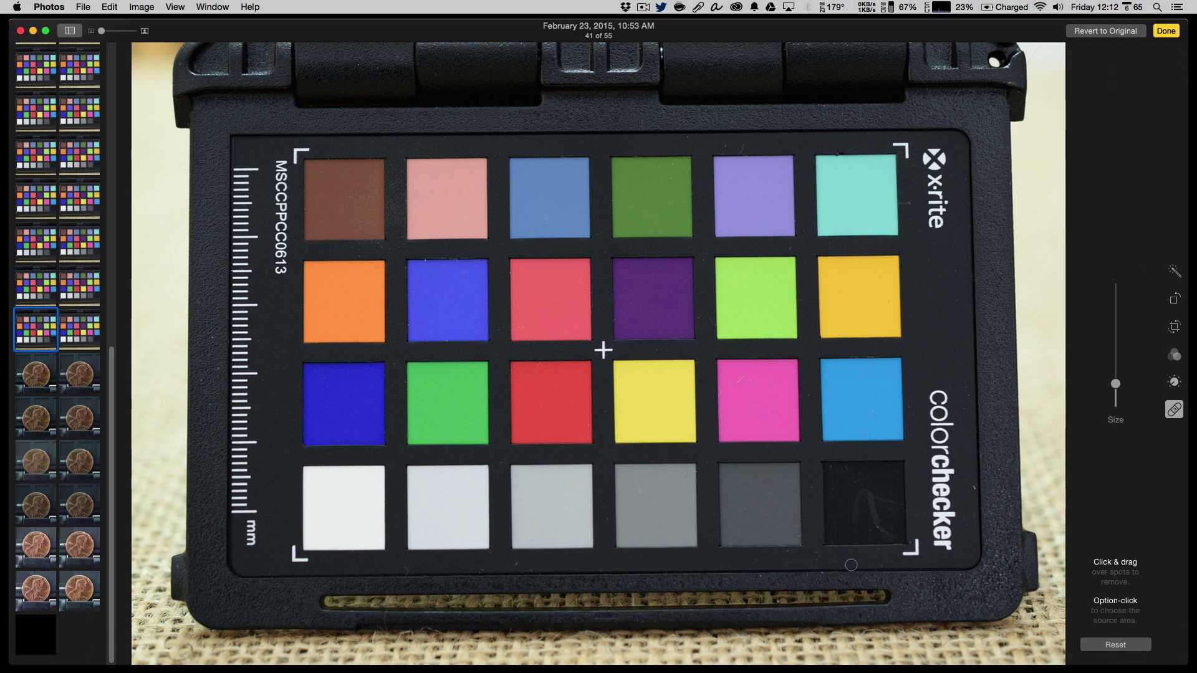
key("z")
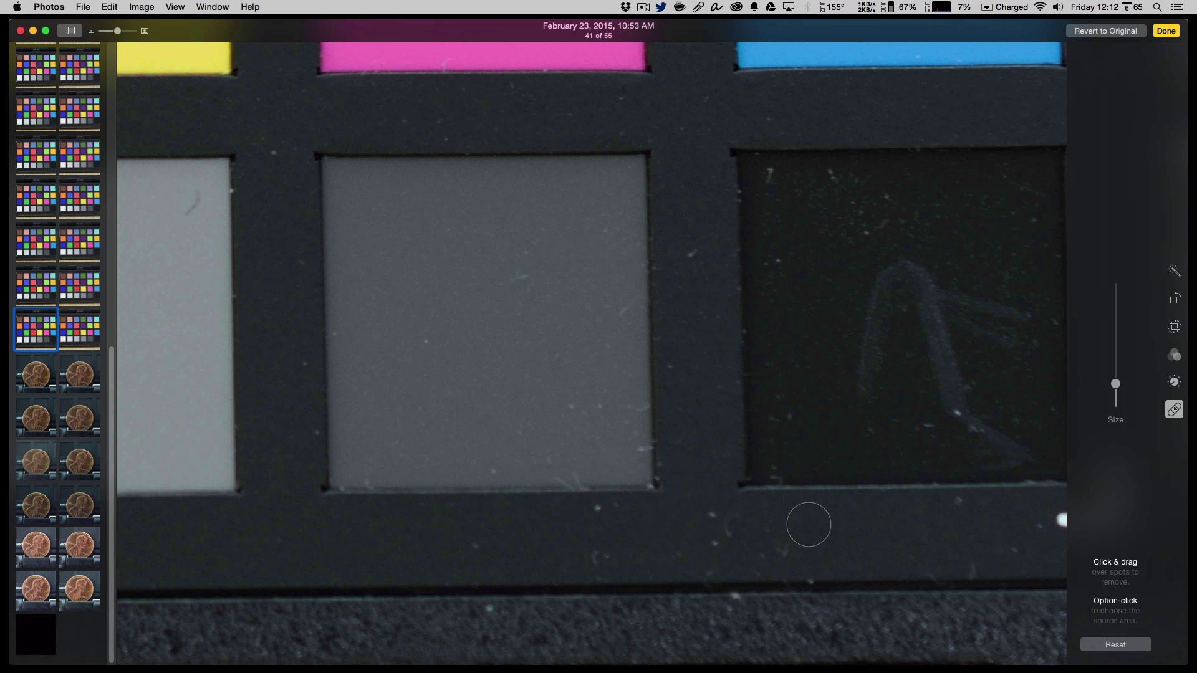
key("z")
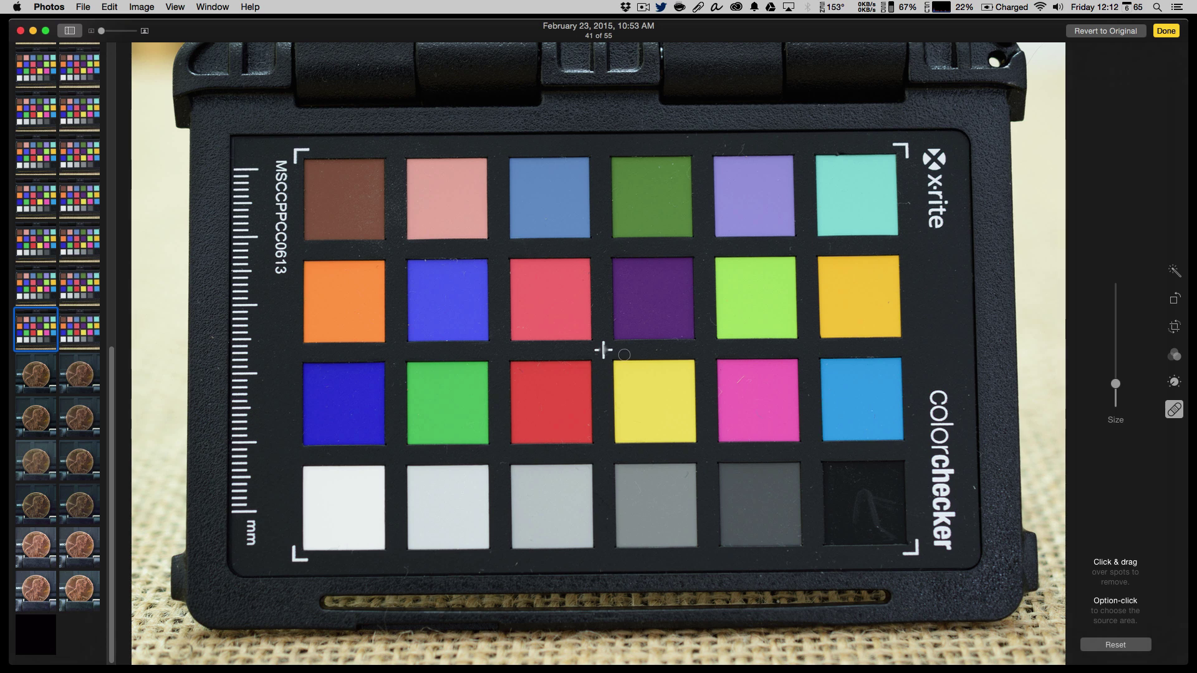
mouse_move(603, 349)
left_mouse_down()
mouse_move(593, 354)
mouse_move(611, 347)
left_mouse_up()
left_click_drag(739, 381, 745, 376)
left_click(1174, 274)
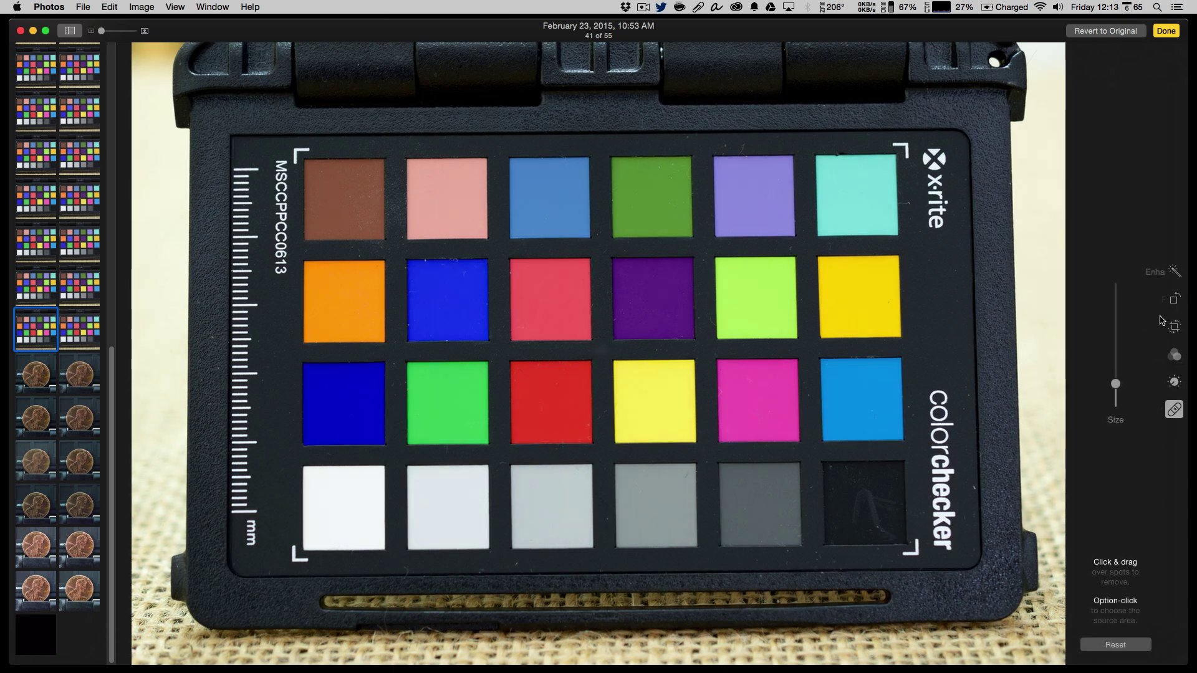
Step: Finish editing the chart and browse the Albums overview
left_click(1172, 31)
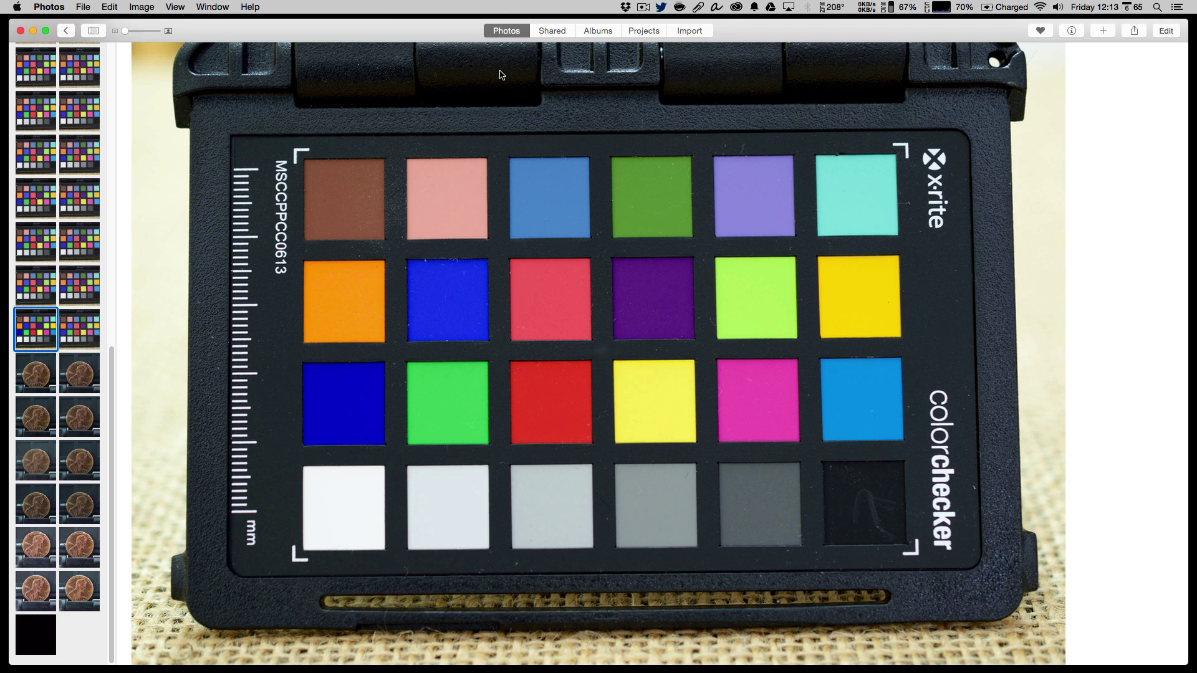
left_click(596, 32)
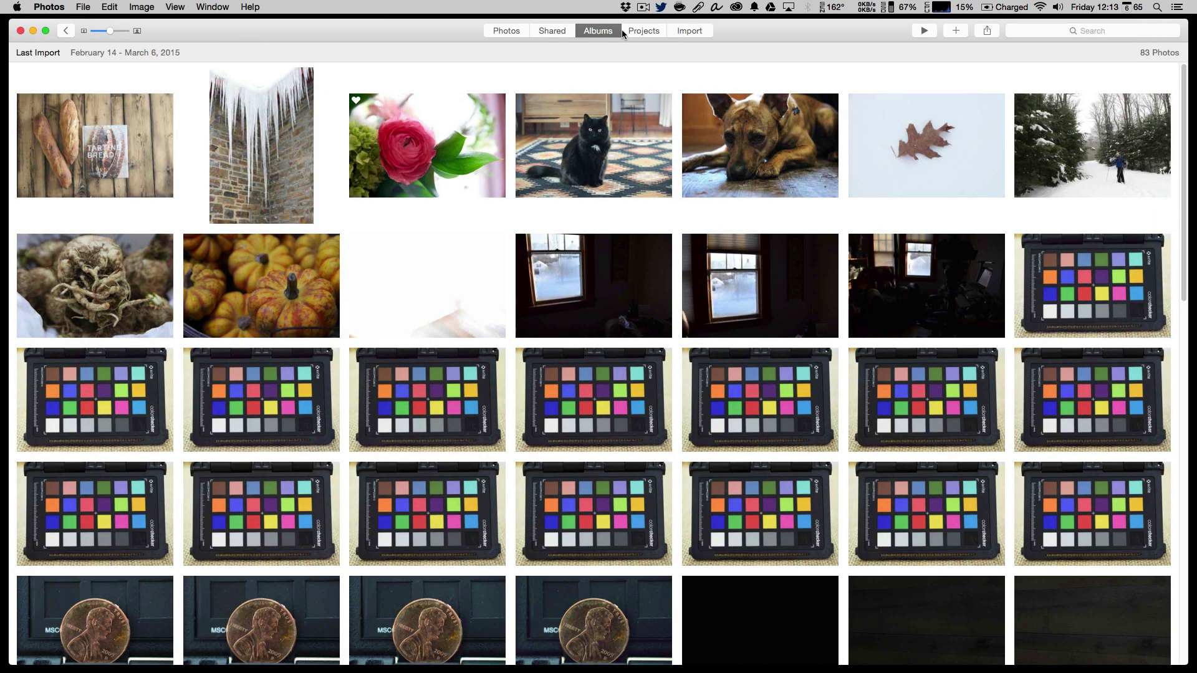
left_click(66, 31)
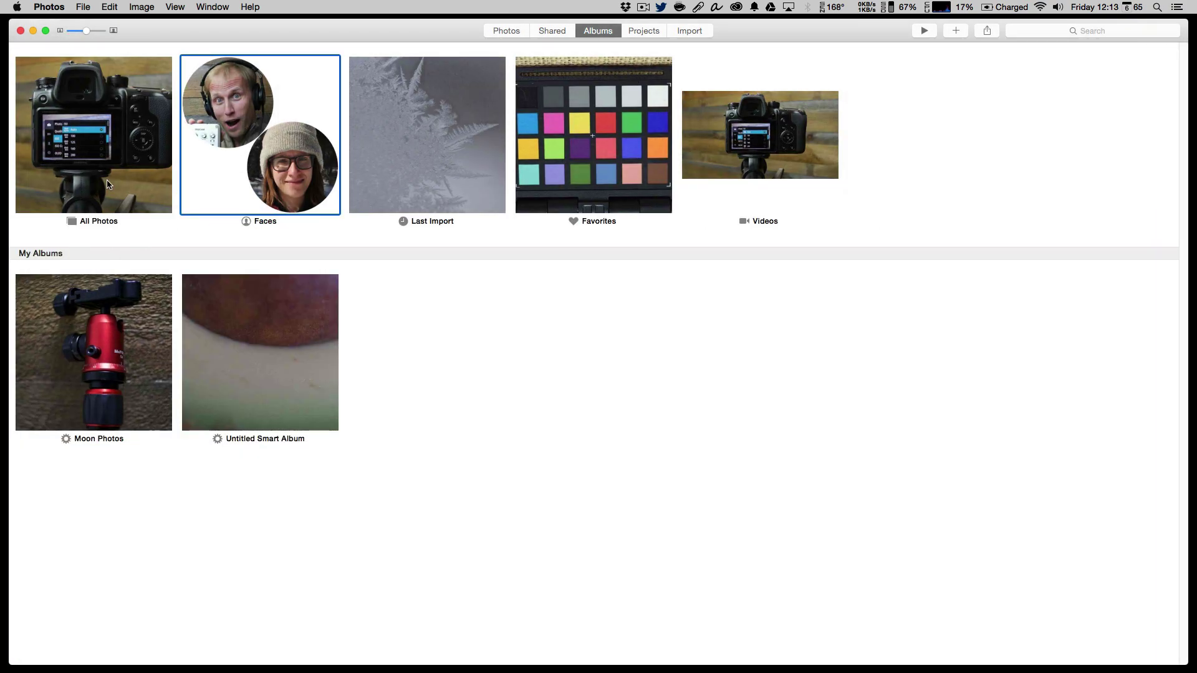
Step: Check existing Projects and their create options, then return to the Photos library
left_click(640, 28)
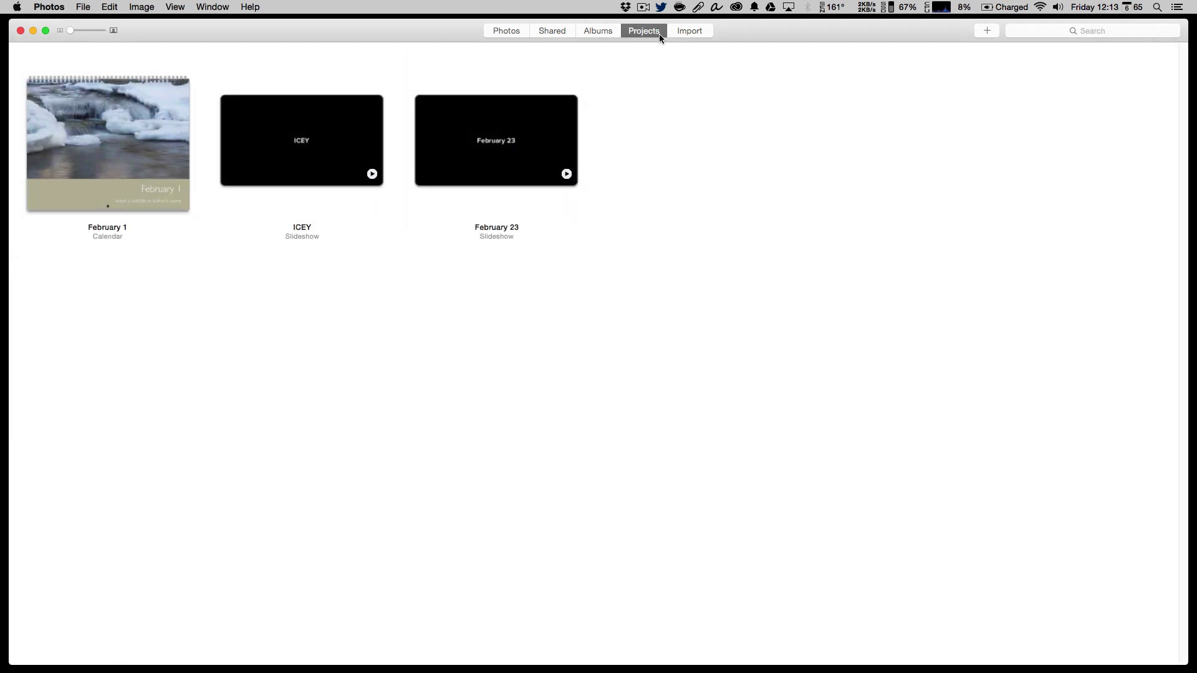
left_click(985, 30)
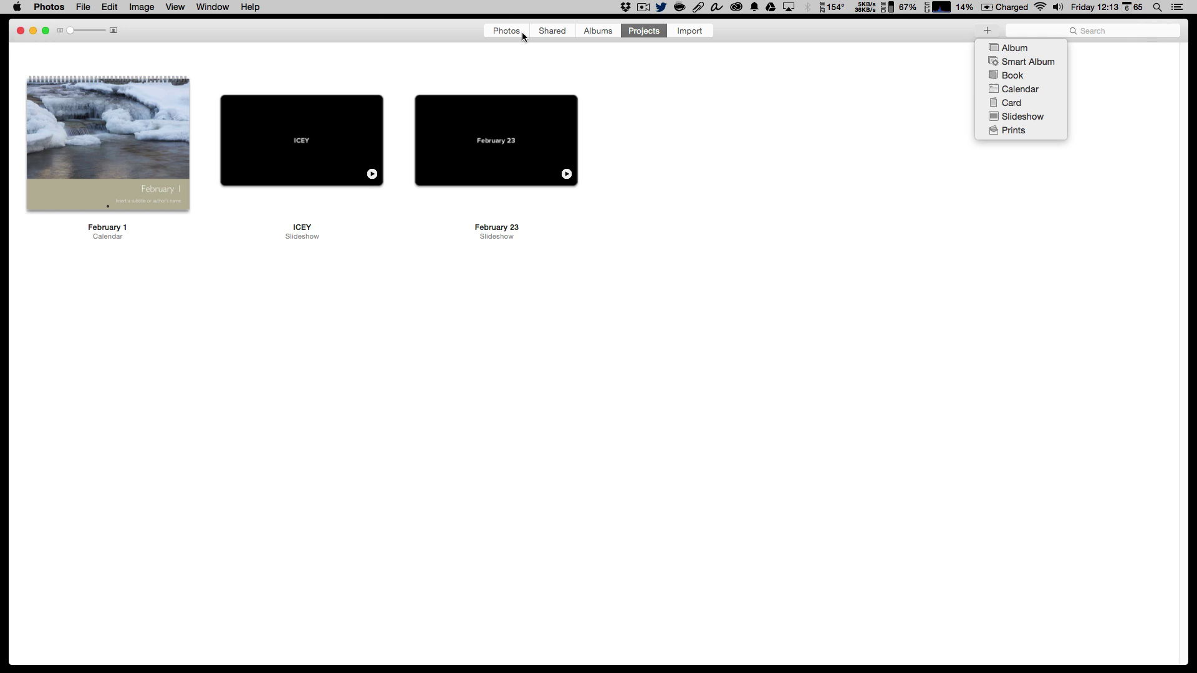
left_click(486, 25)
left_click(523, 29)
scroll(424, 284, "up", 20)
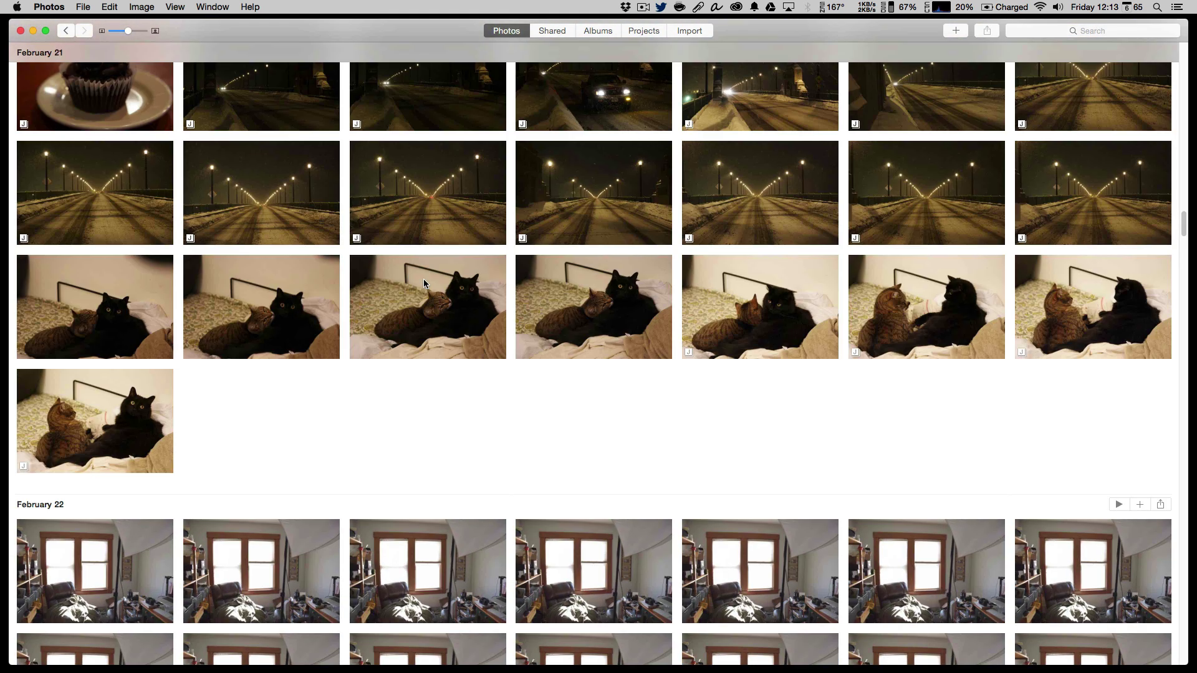
Step: Select the seven February 1 photos in the first row and start a Calendar project
scroll(423, 283, "up", 20)
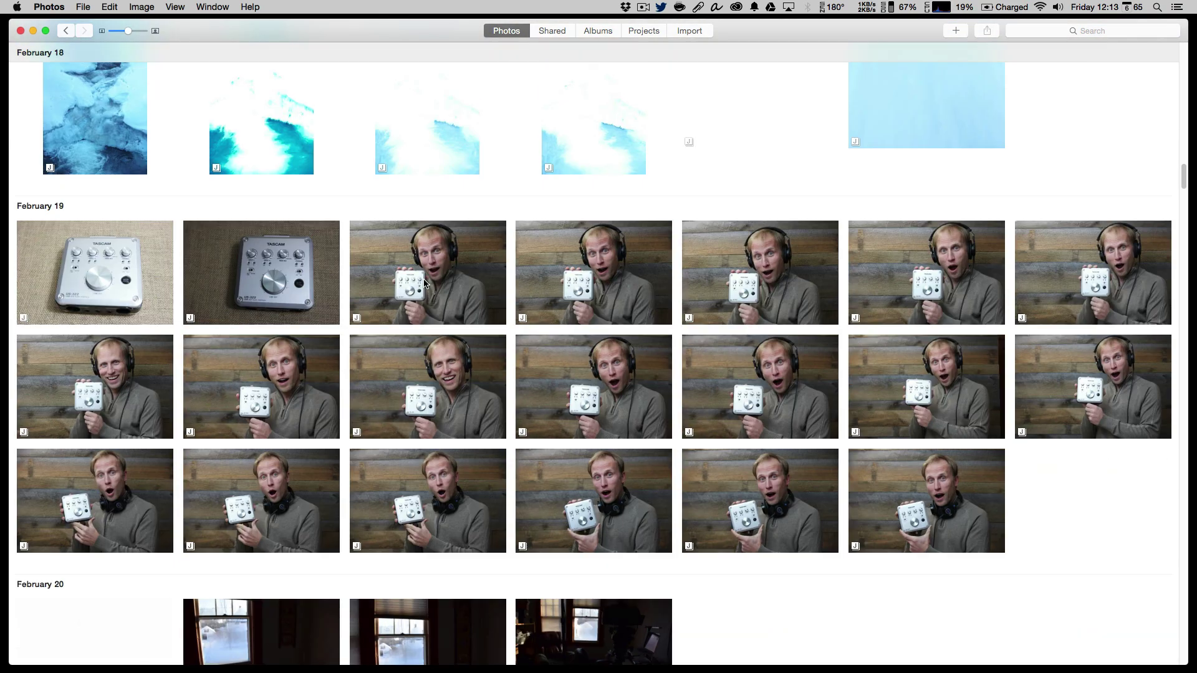
scroll(424, 284, "up", 20)
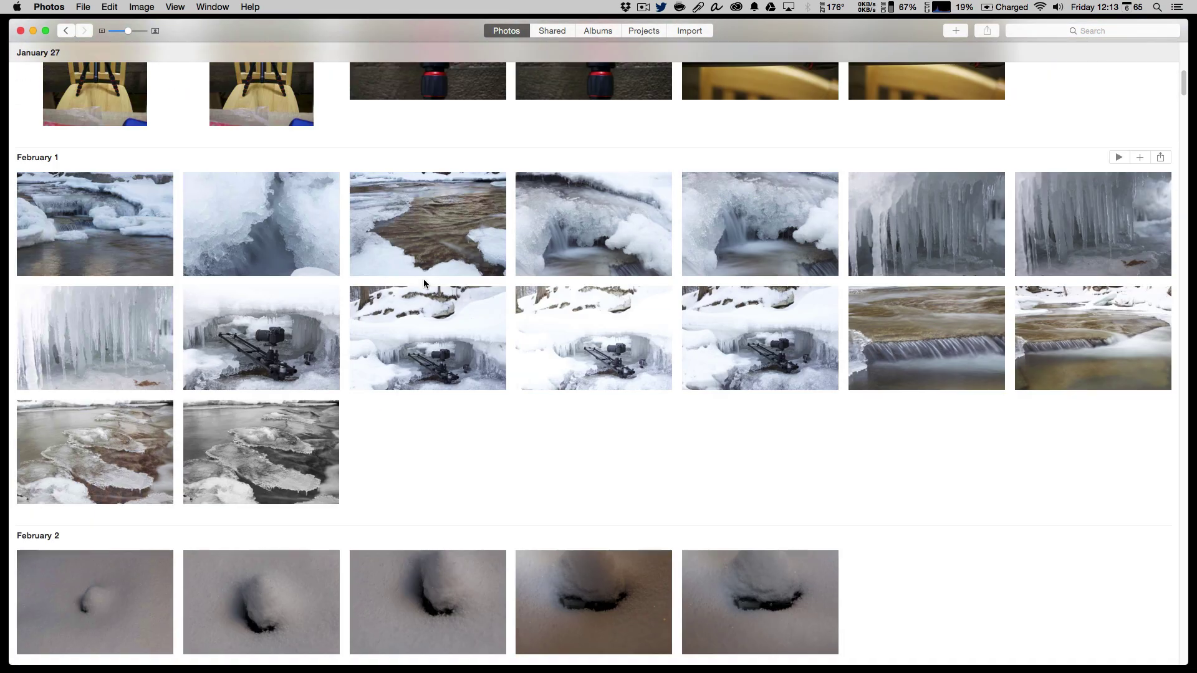
left_click(113, 228)
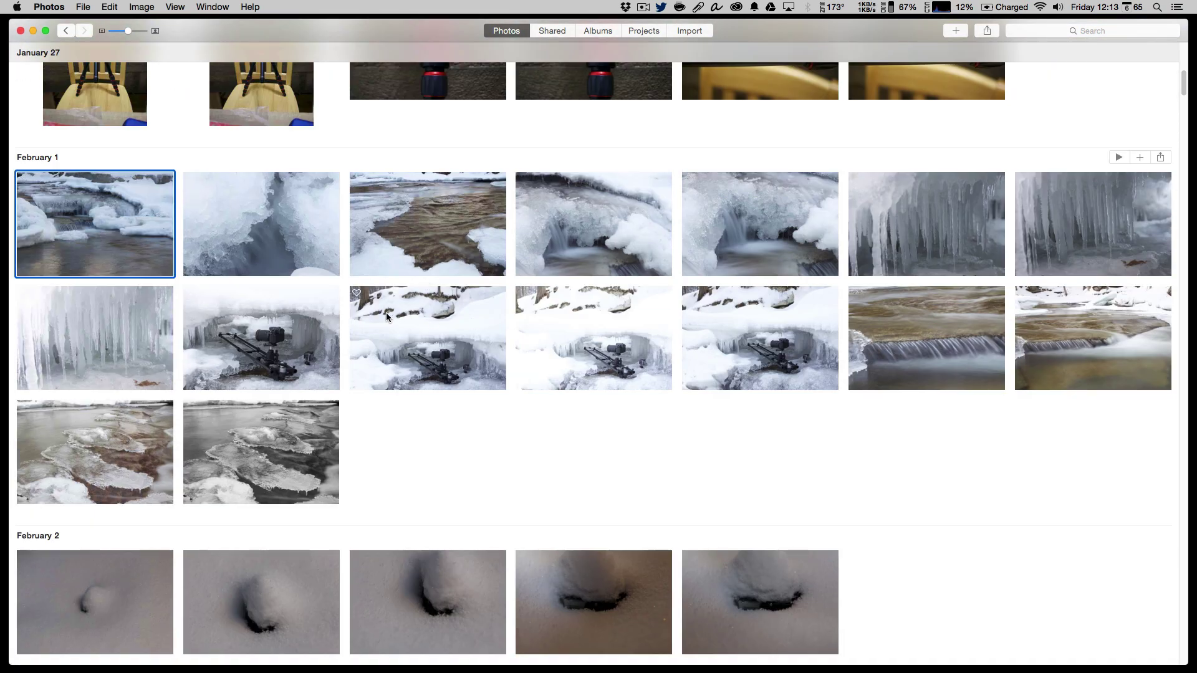
left_click(1080, 250, "shift")
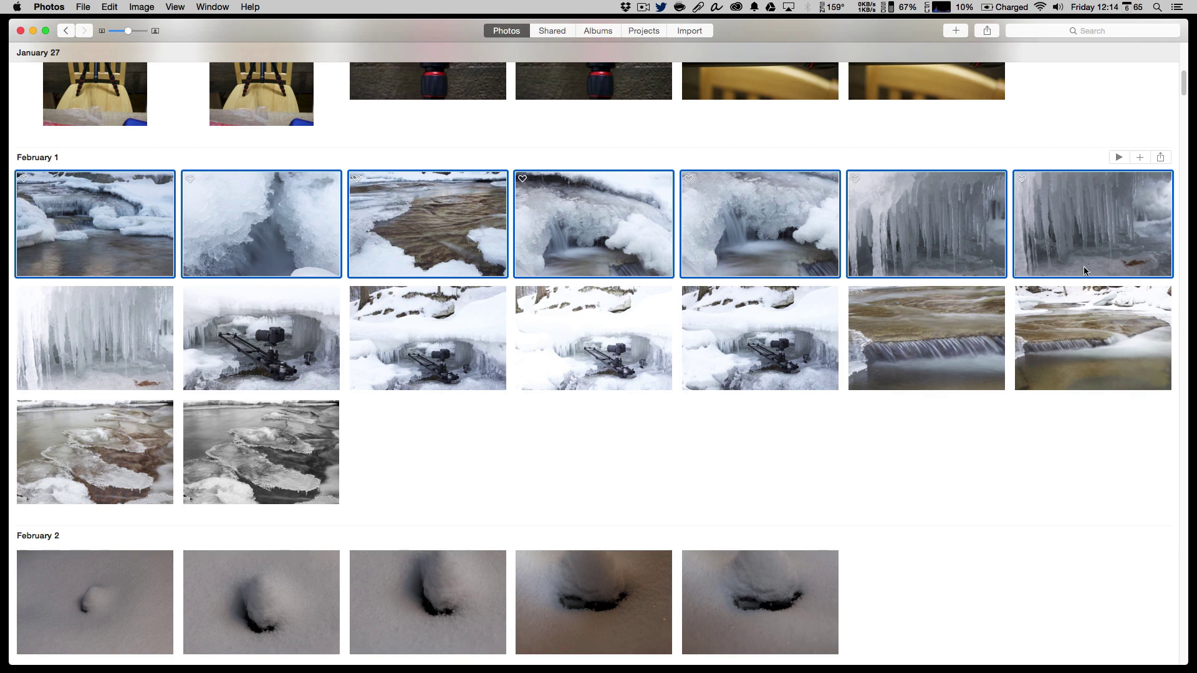
left_click(966, 31)
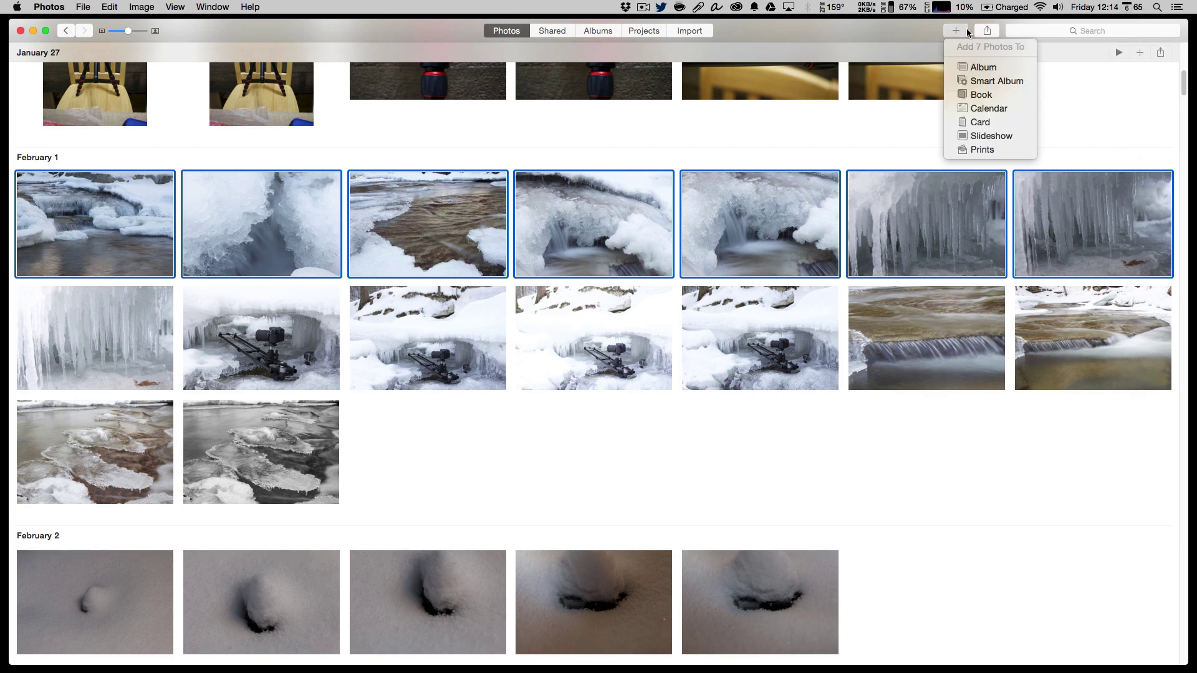
left_click(1000, 107)
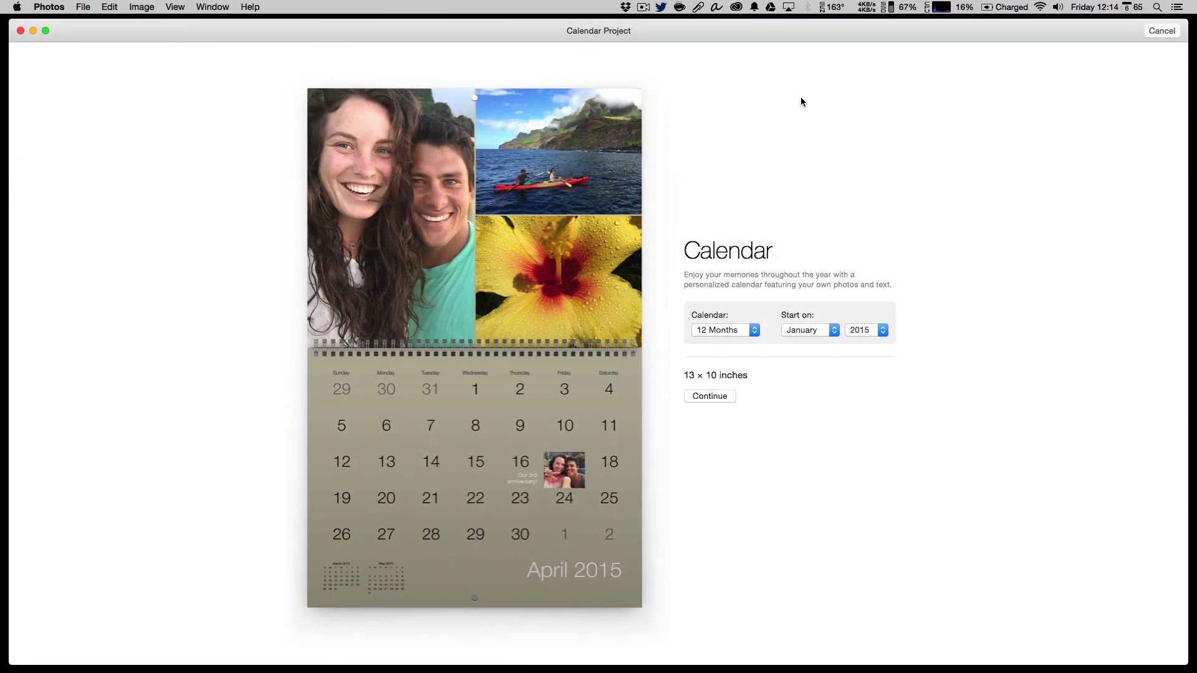
Step: Continue with 12 months from January 2015 and pick the California Big Date theme
left_click(719, 438)
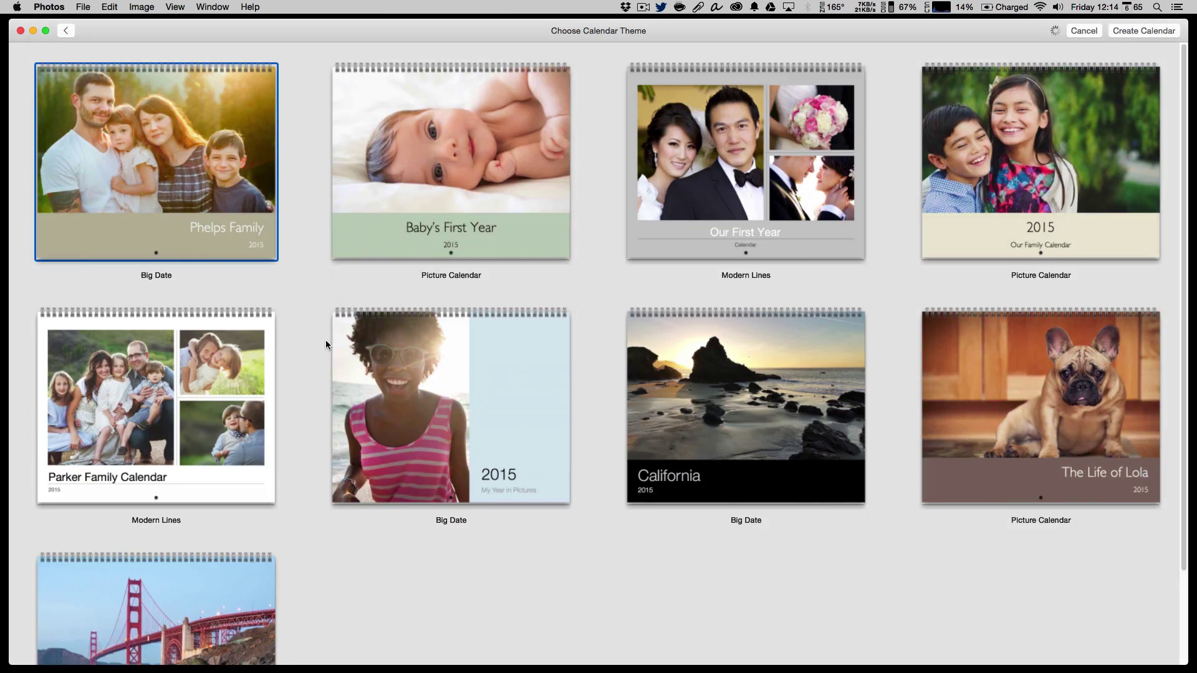
left_click(770, 401)
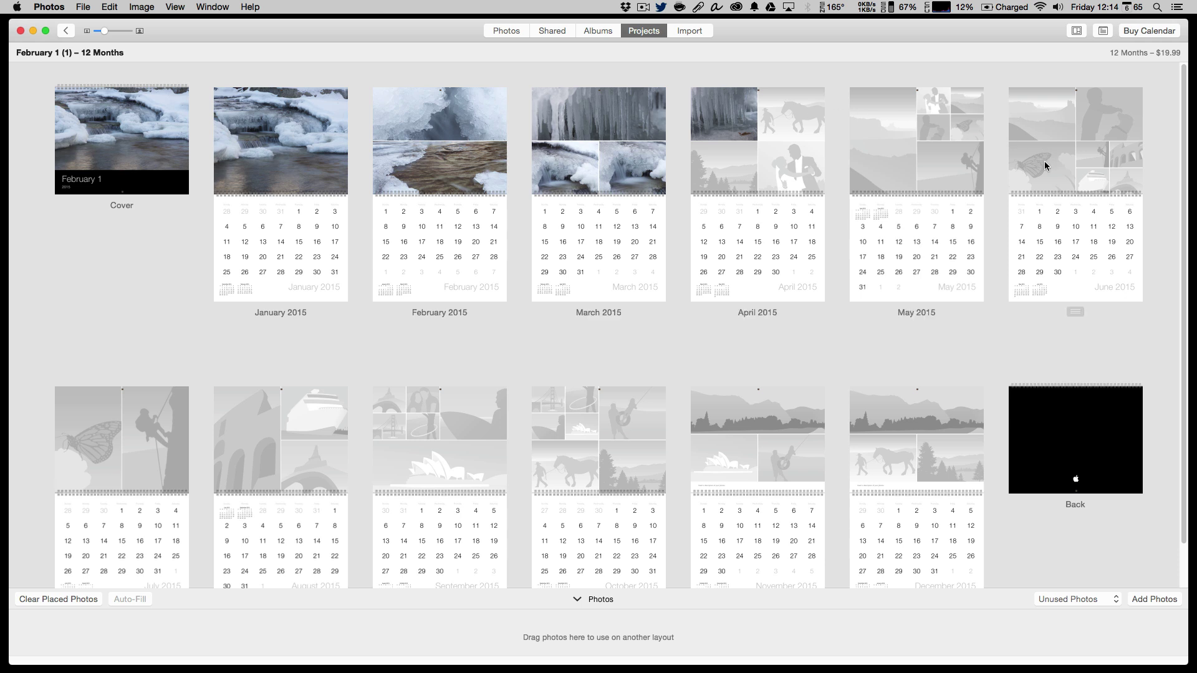
Step: Give the April 2015 page a single-photo layout
left_click(813, 166)
scroll(1097, 253, "up", 5)
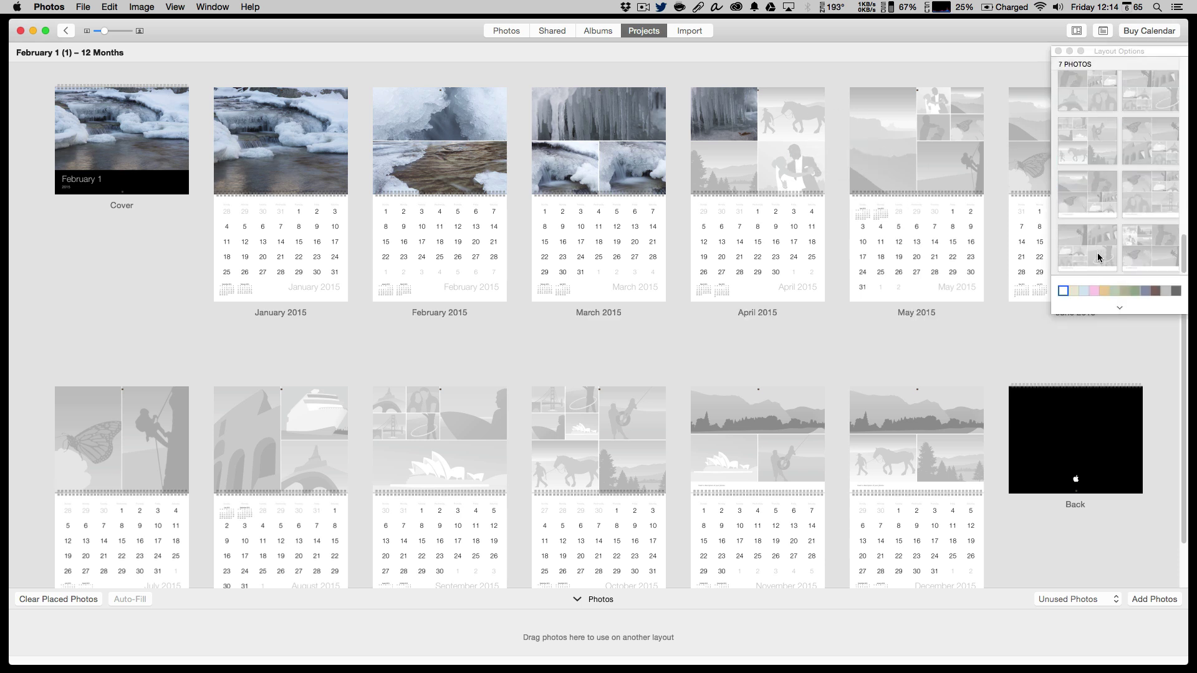
scroll(1097, 252, "up", 5)
left_click(1084, 97)
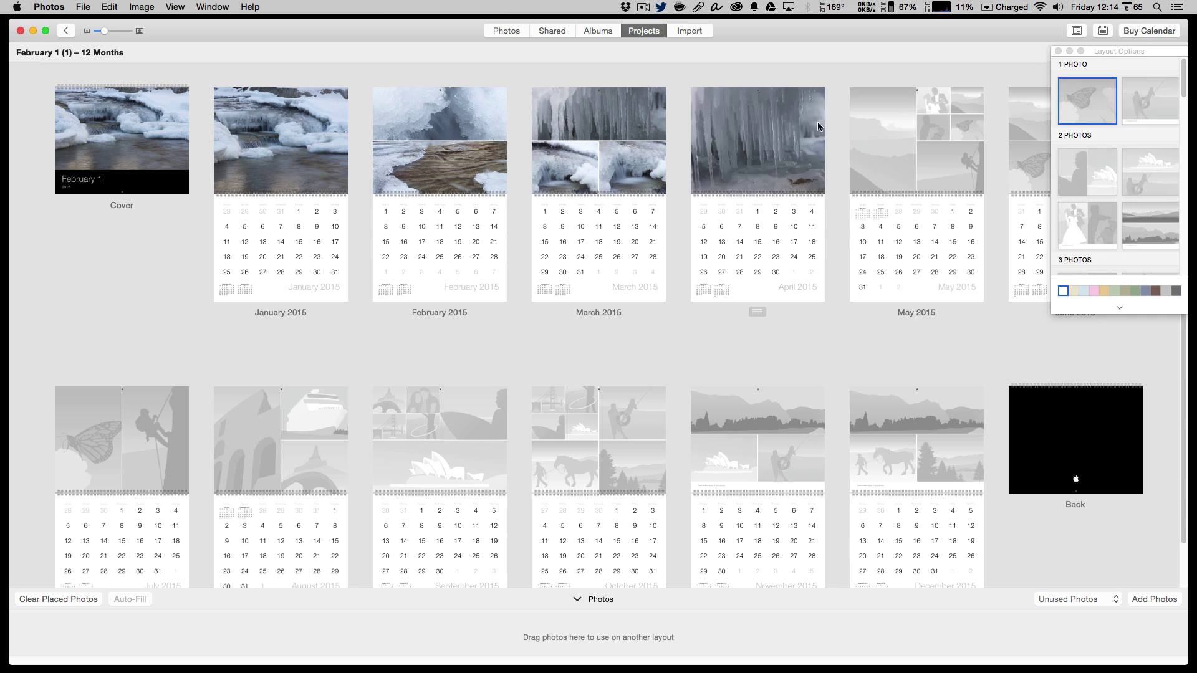
left_click(1024, 358)
Step: Make May's background grey, April's green and March's pink, then close the options
left_click(881, 147)
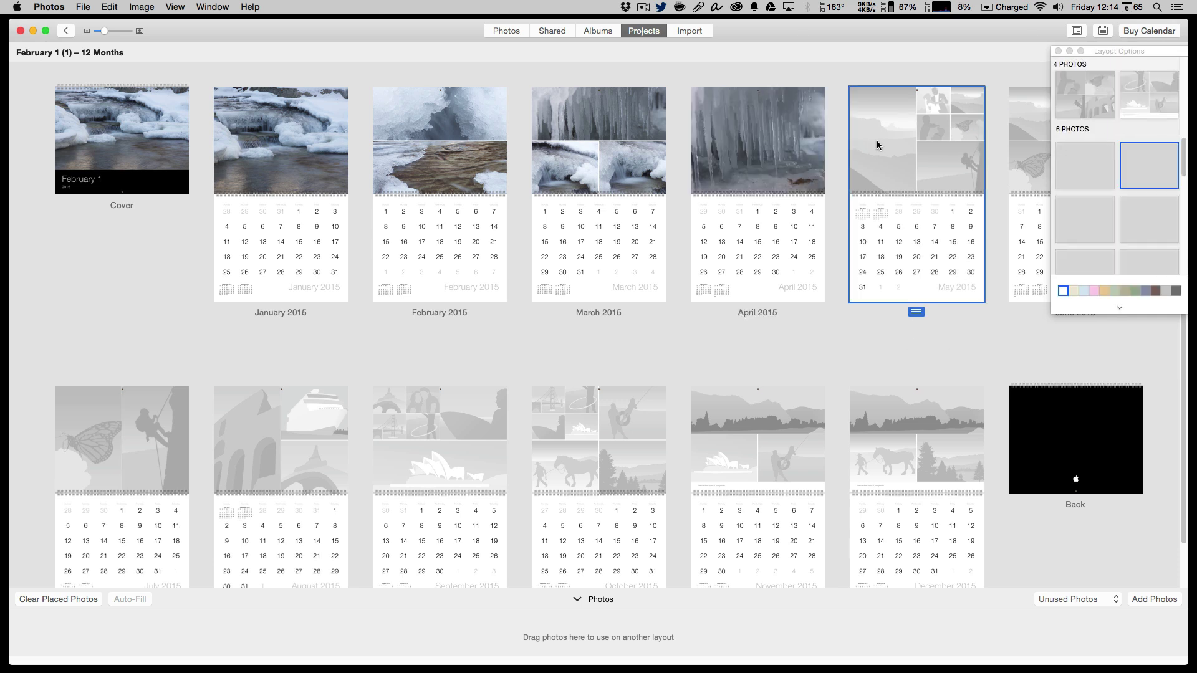
left_click(1163, 291)
left_click(759, 262)
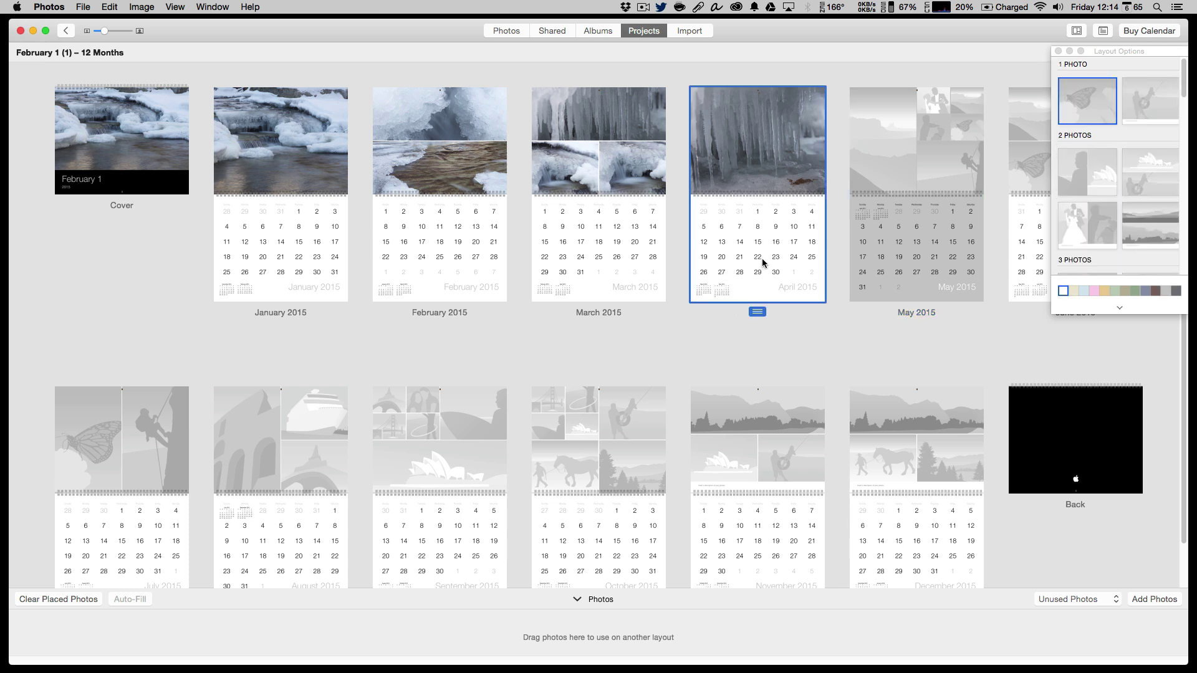
left_click(1134, 291)
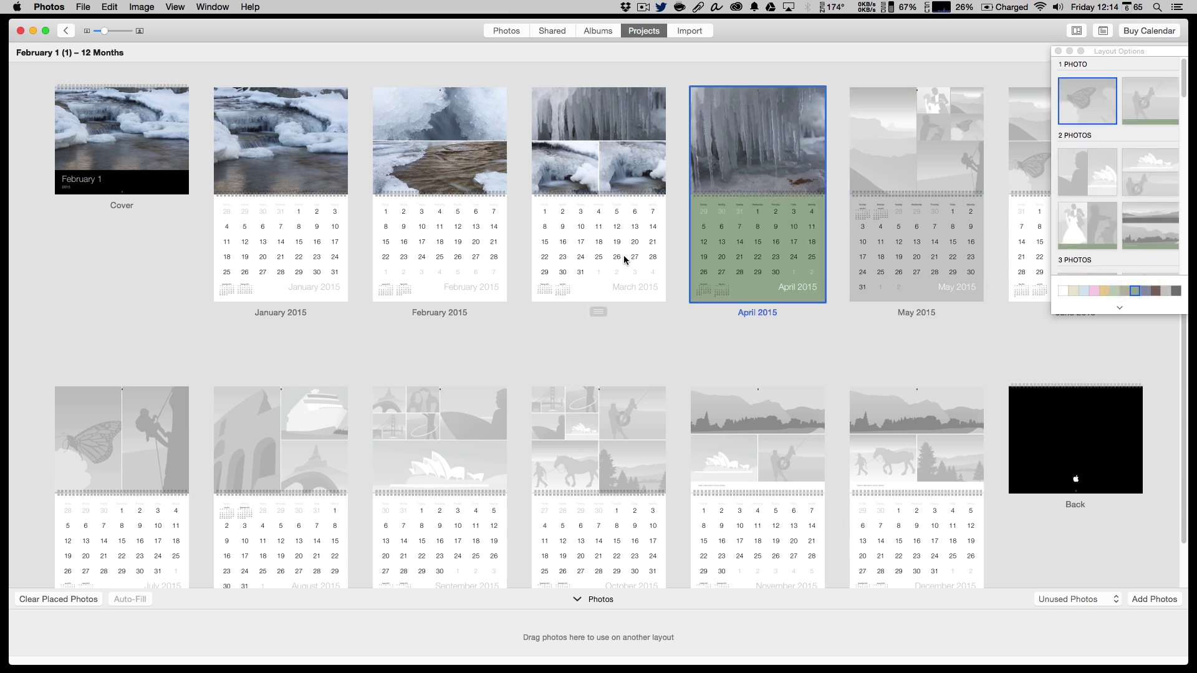
left_click(603, 260)
left_click(1096, 296)
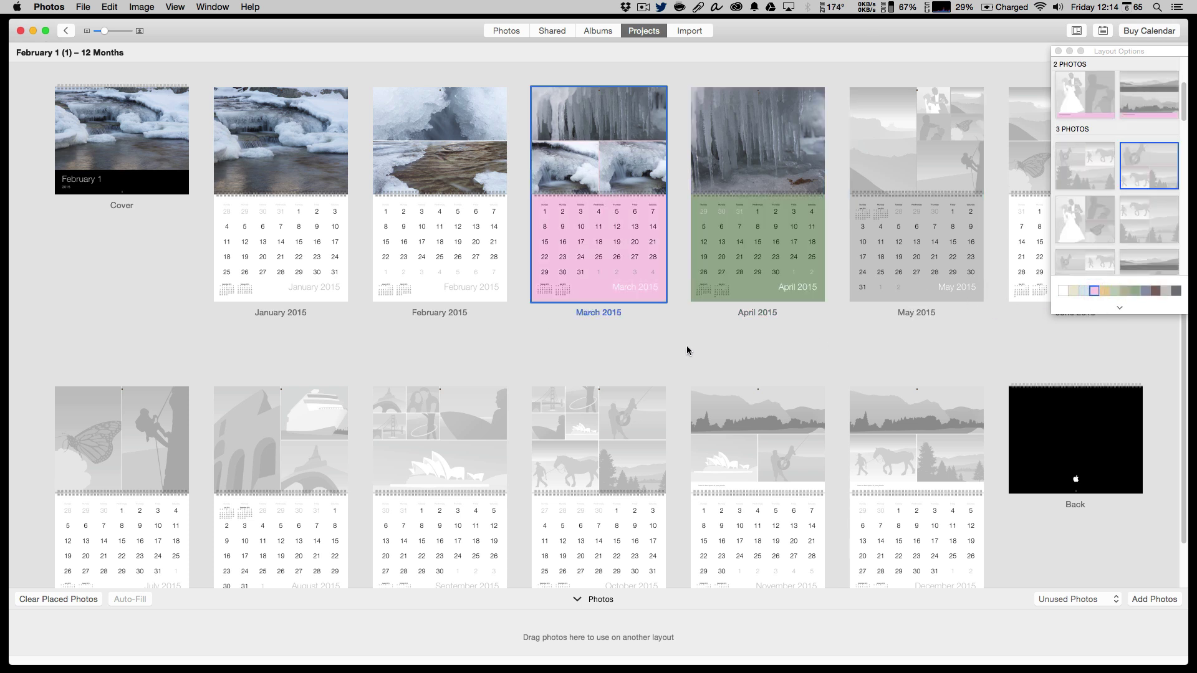
left_click(686, 351)
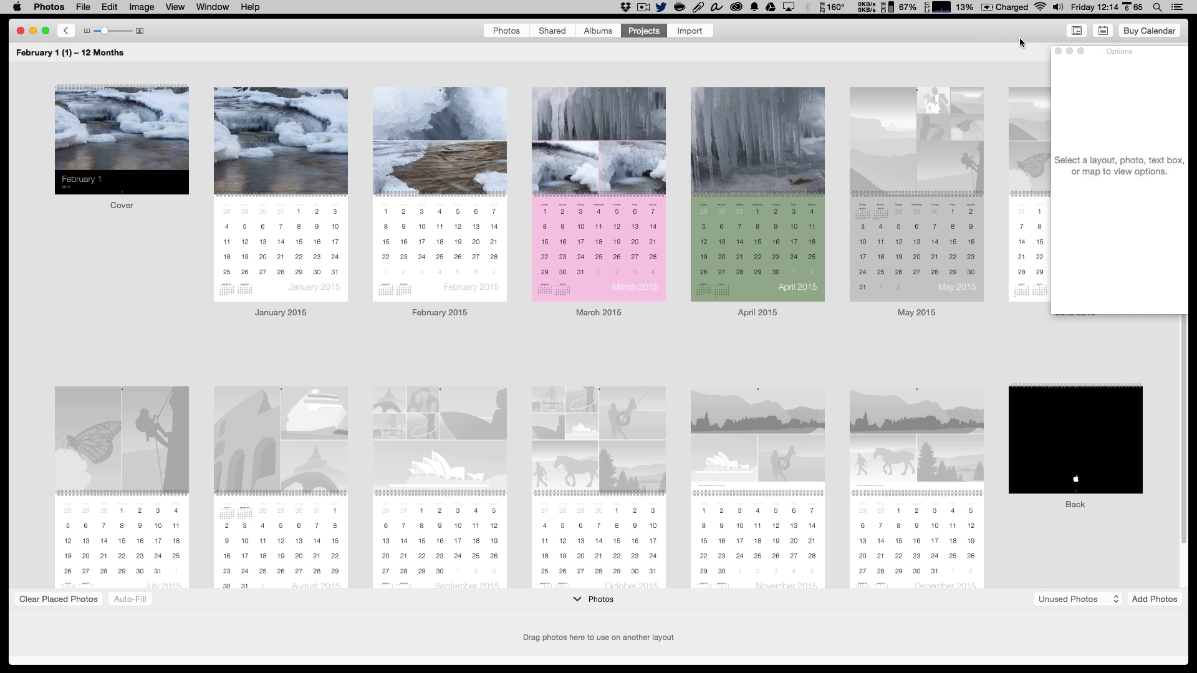
left_click(1058, 51)
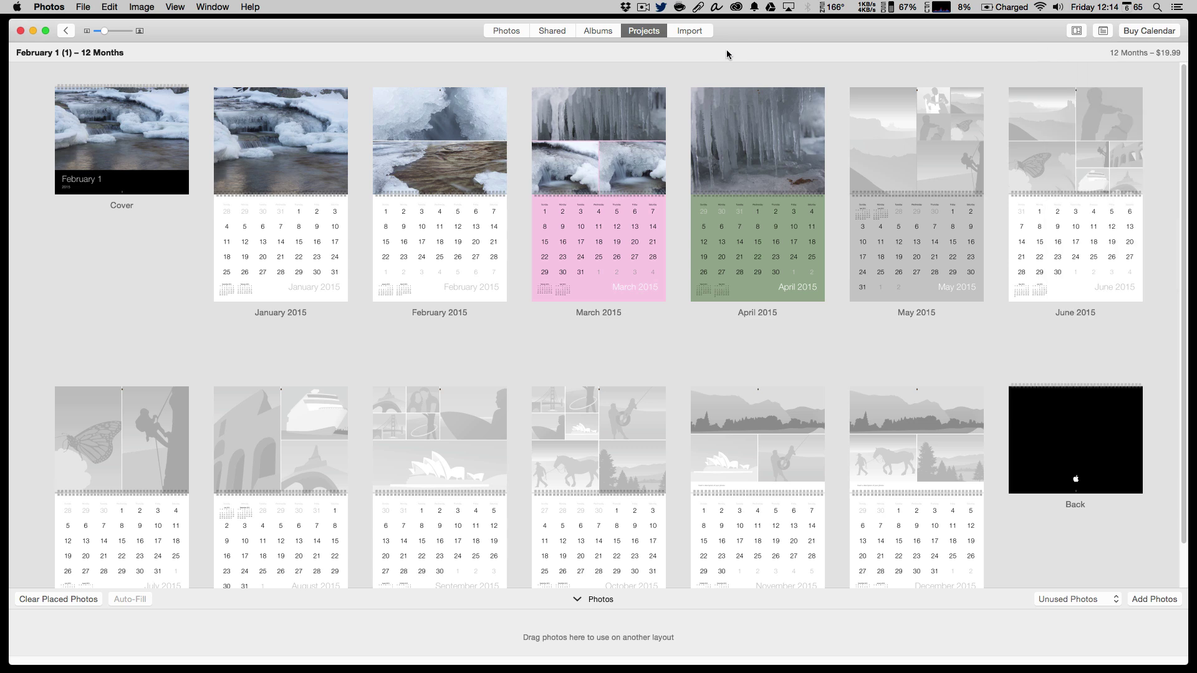
Step: Return to the Photos library with the seven February 1 photos still selected
left_click(65, 30)
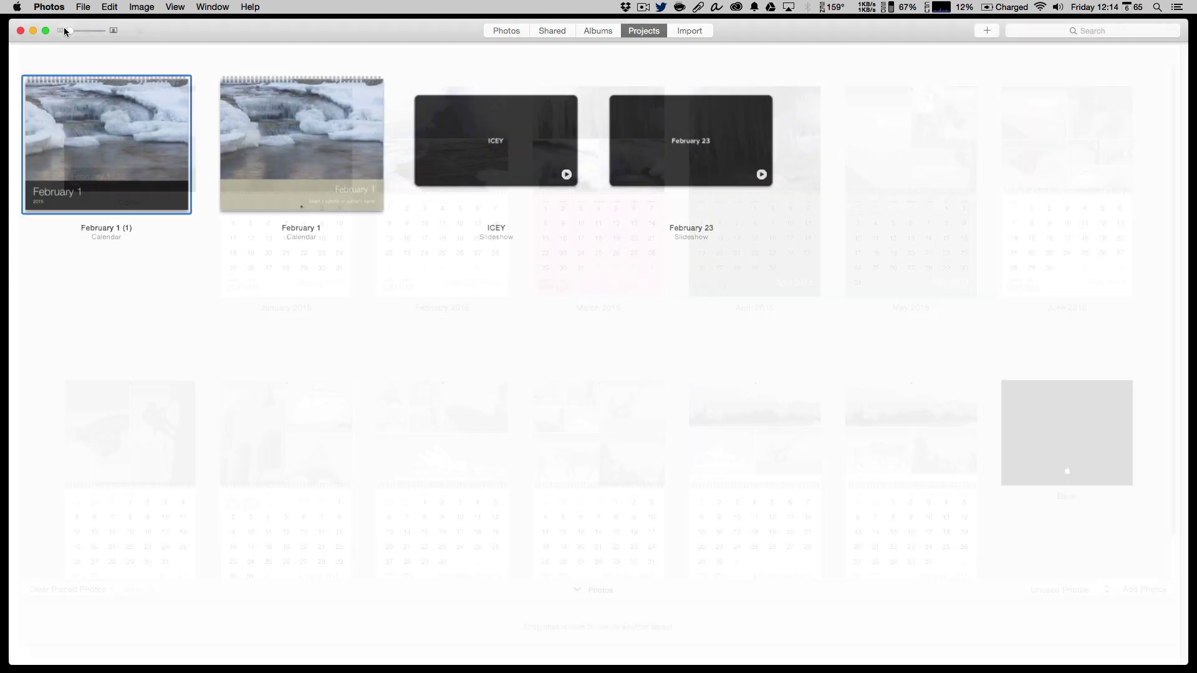
left_click(506, 31)
right_click(472, 212)
key("Escape")
Step: Create a slideshow from the selected photos named 'ICE Brook'
left_click(987, 32)
left_click(960, 31)
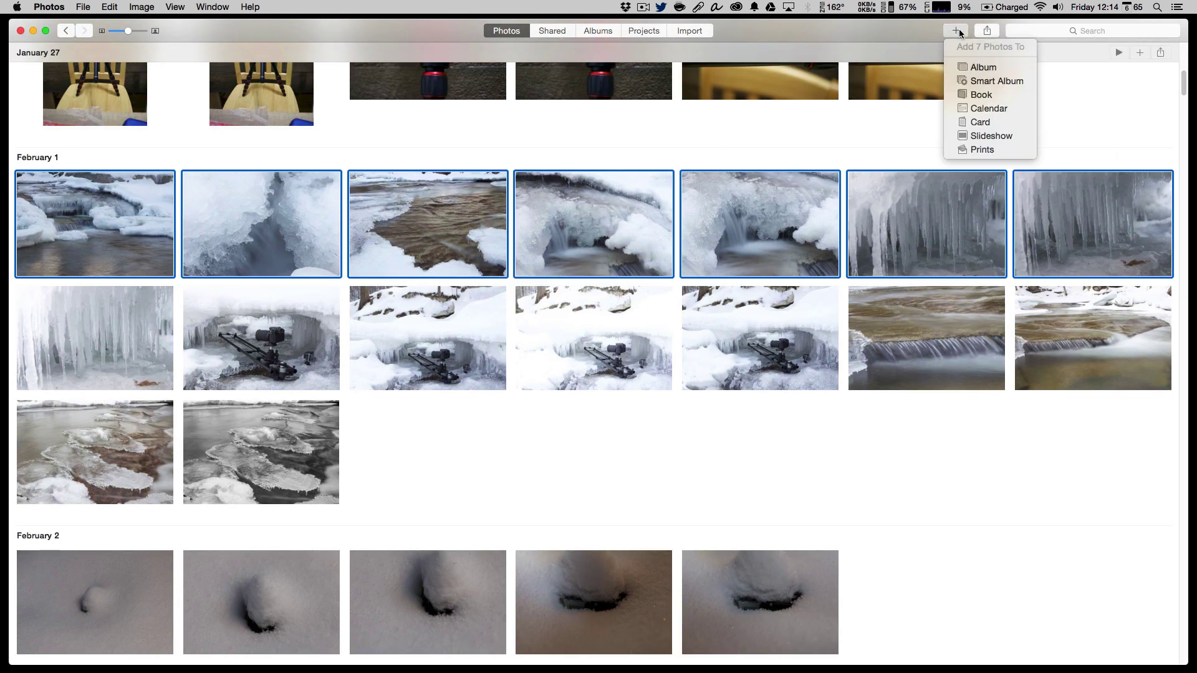
left_click(985, 138)
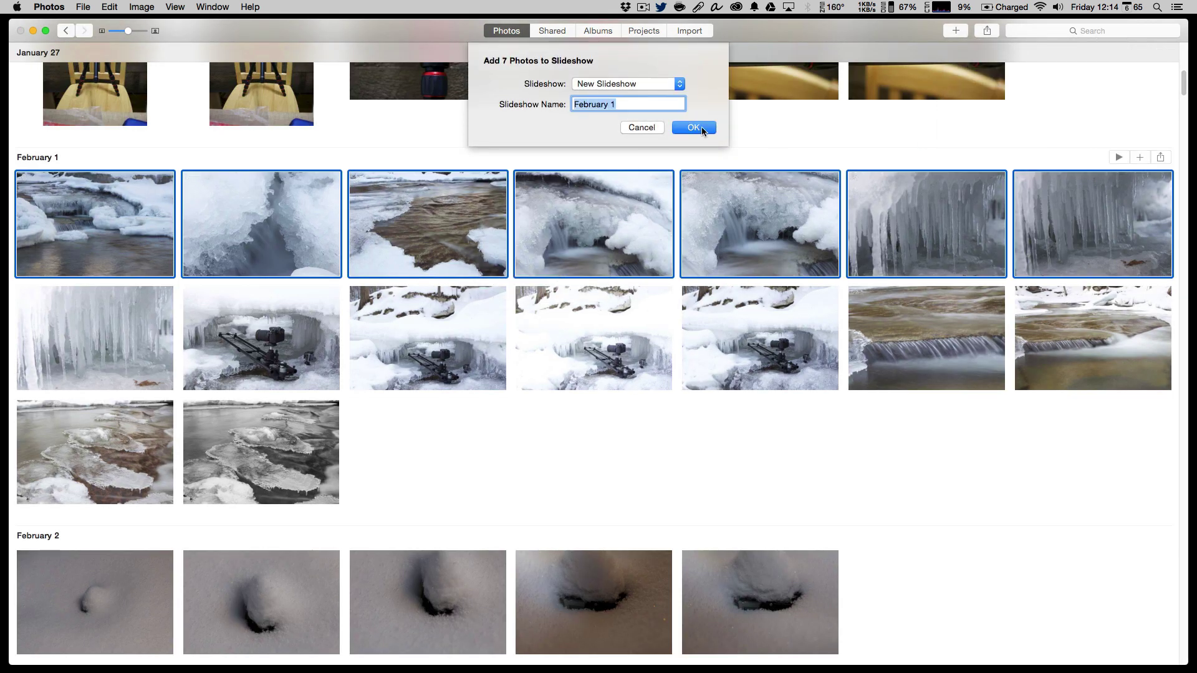
key("BackSpace")
key("Return")
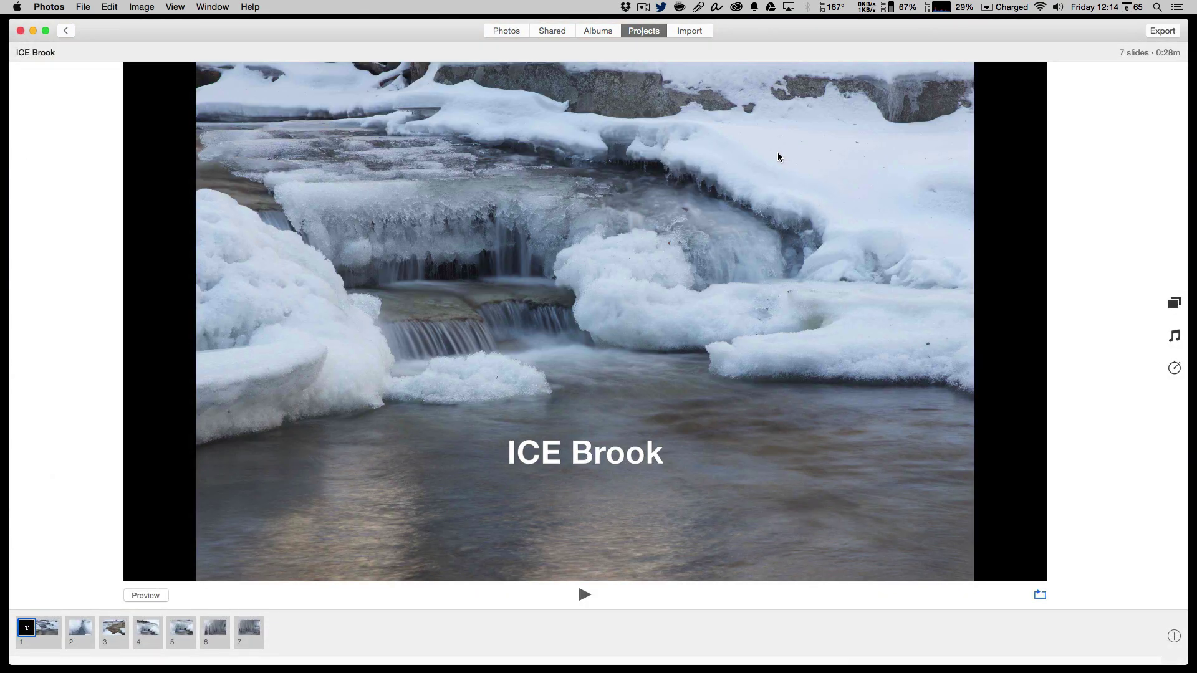
Step: Preview Reflections, Sliding Panels, Classic and Magazine themes, then apply Ken Burns
left_click(1175, 305)
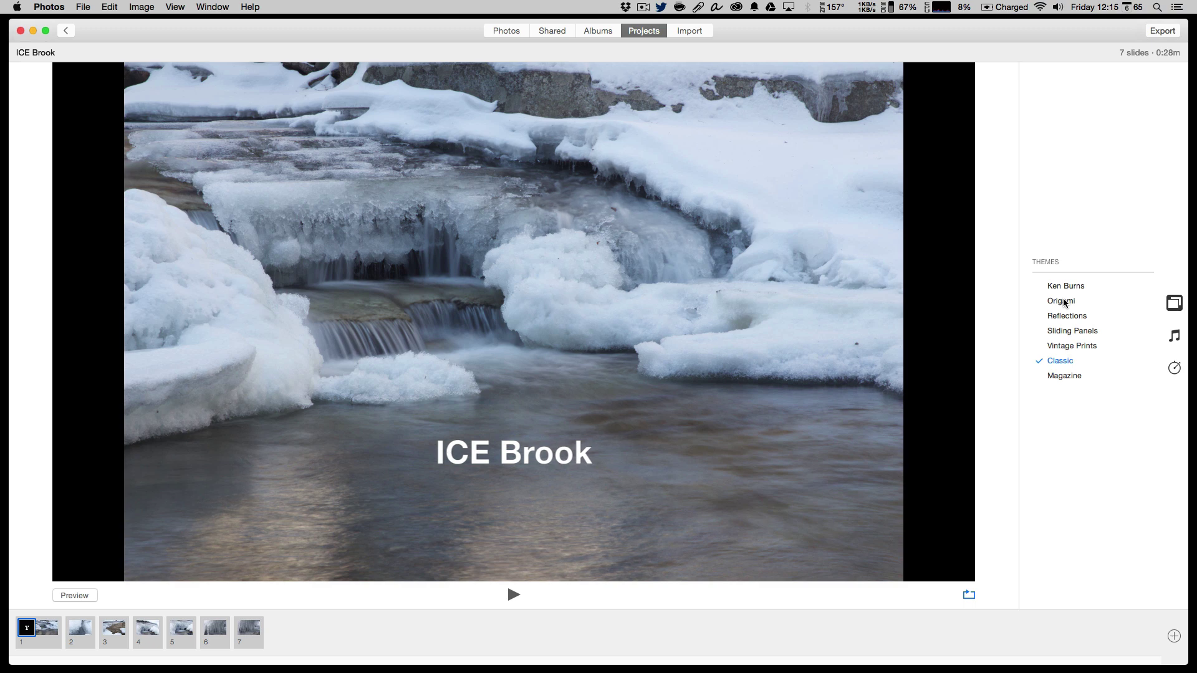
left_click(1065, 316)
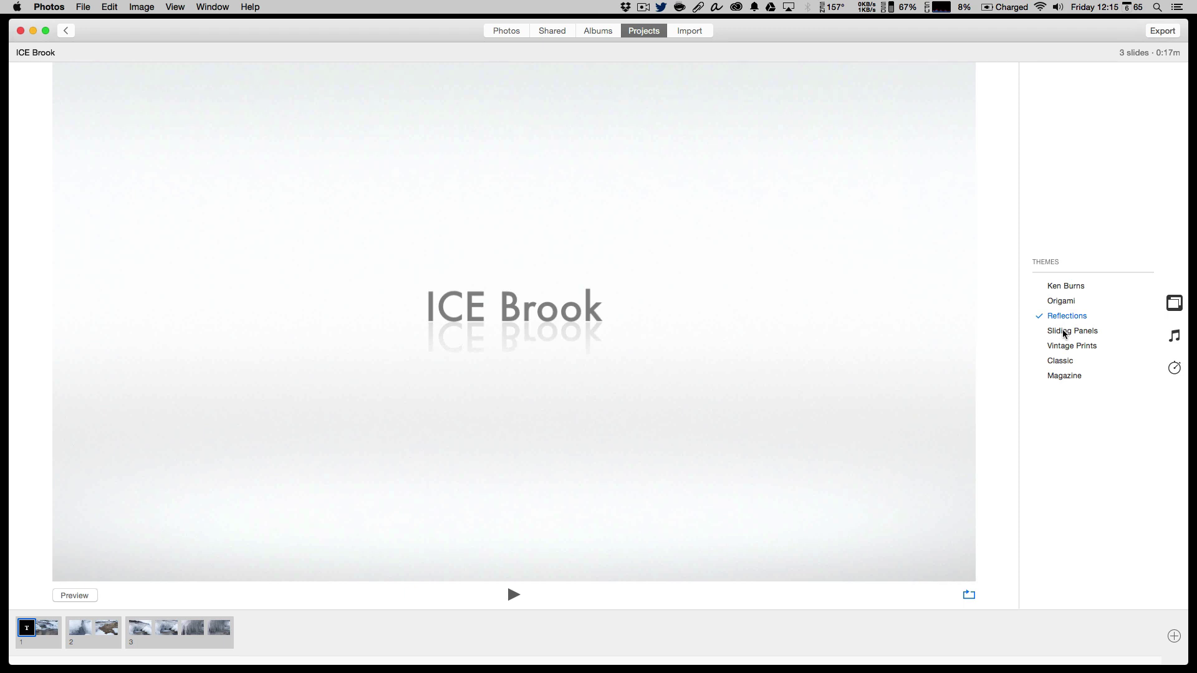
left_click(1064, 332)
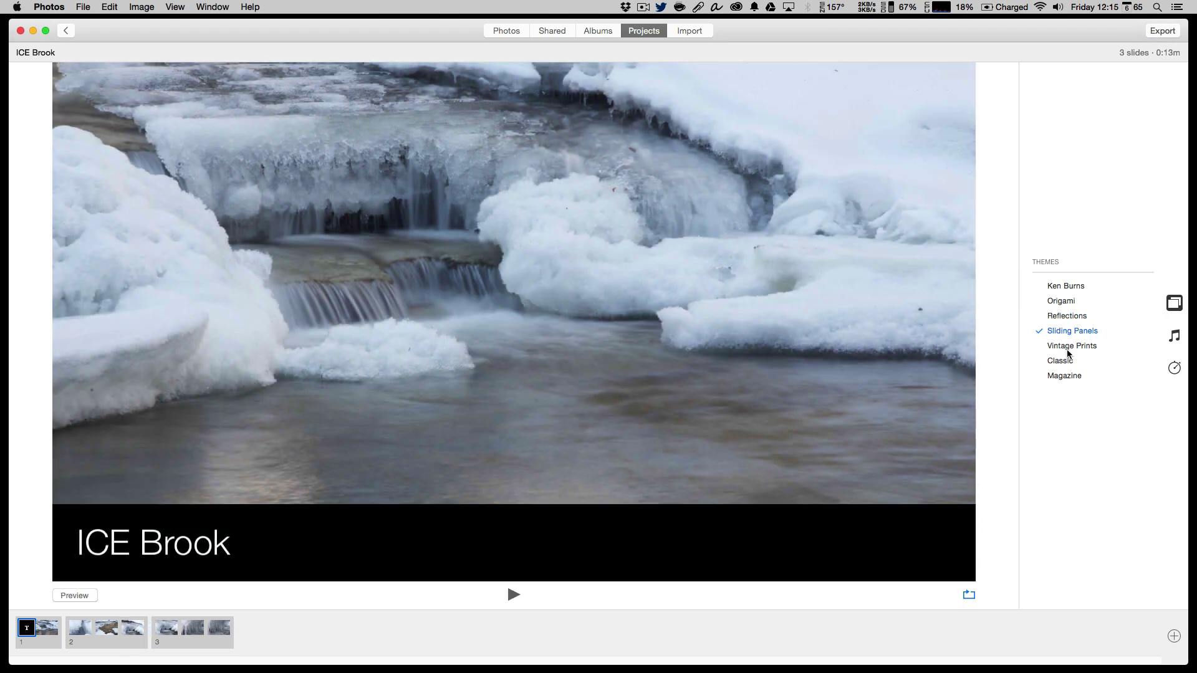
left_click(1062, 361)
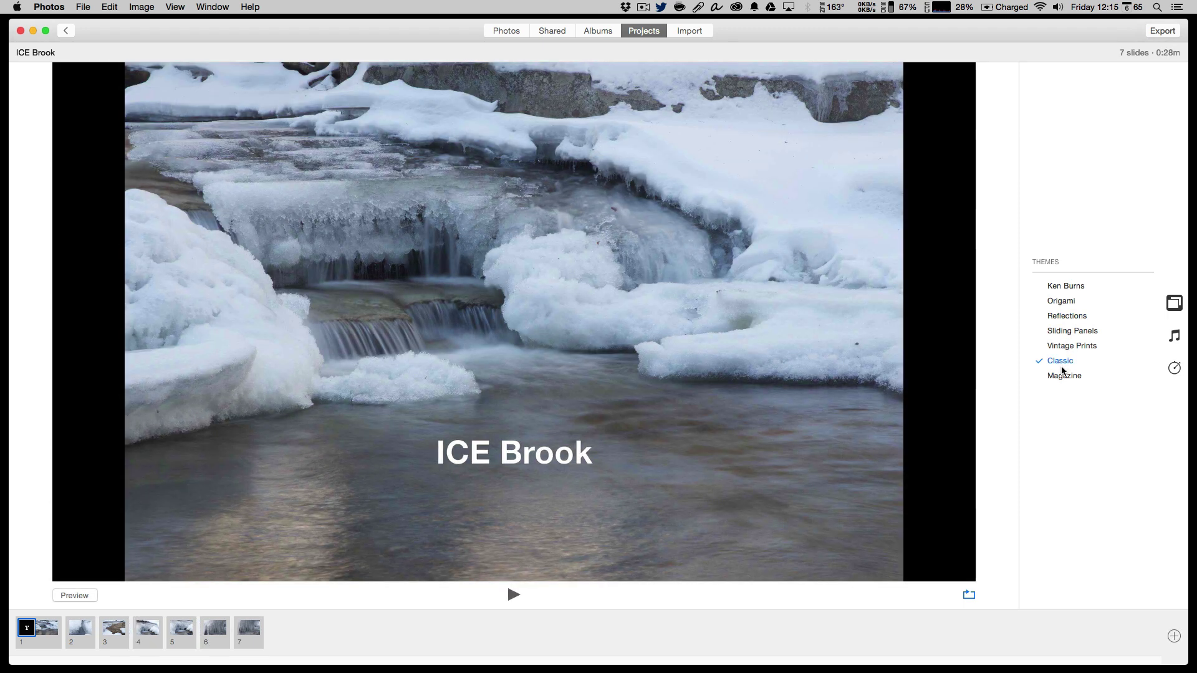
left_click(1063, 377)
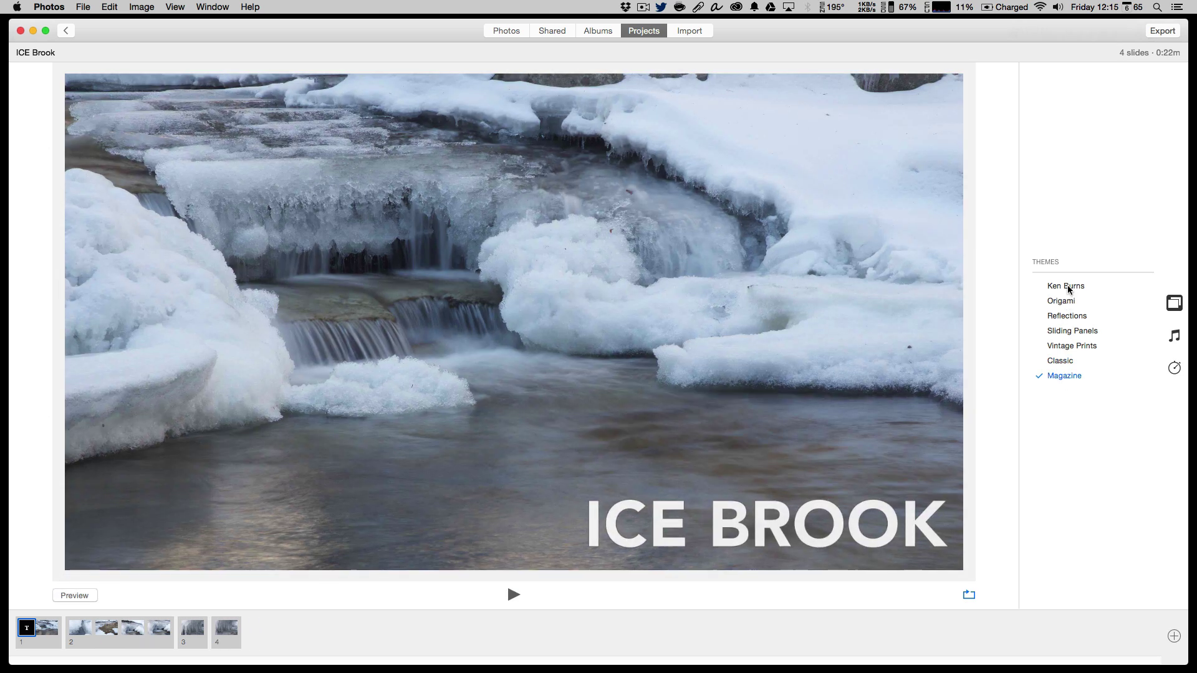
left_click(1067, 286)
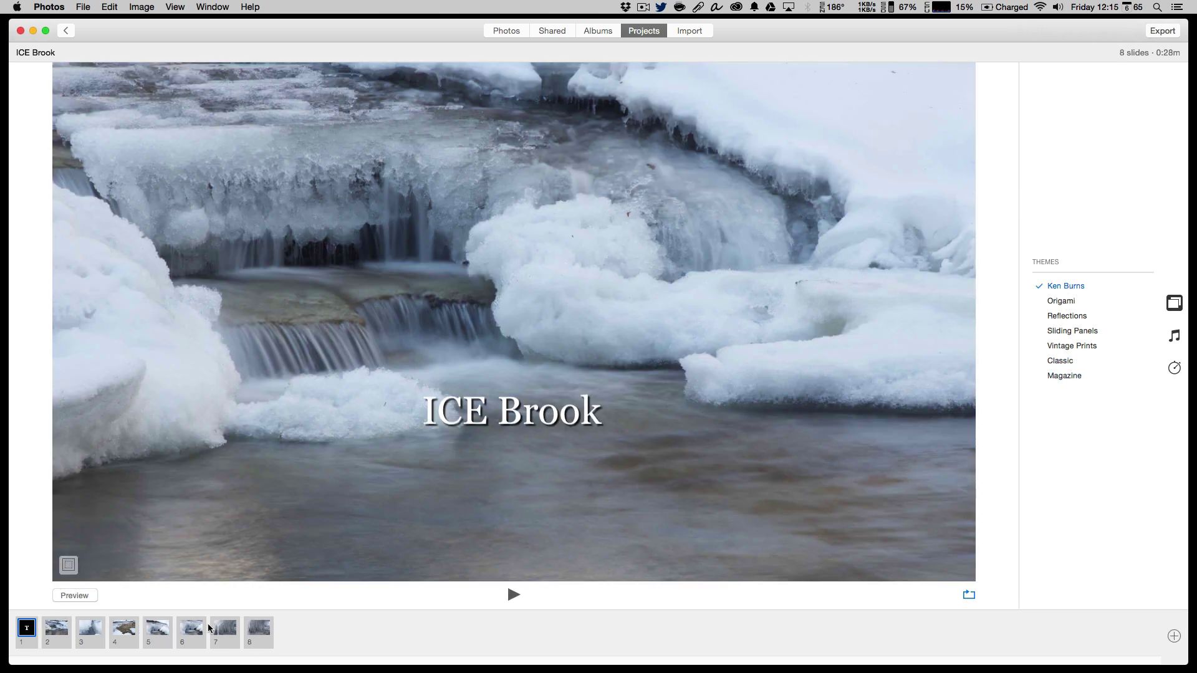
Step: Move slide 6 into fourth position and play the slideshow preview
left_click(190, 631)
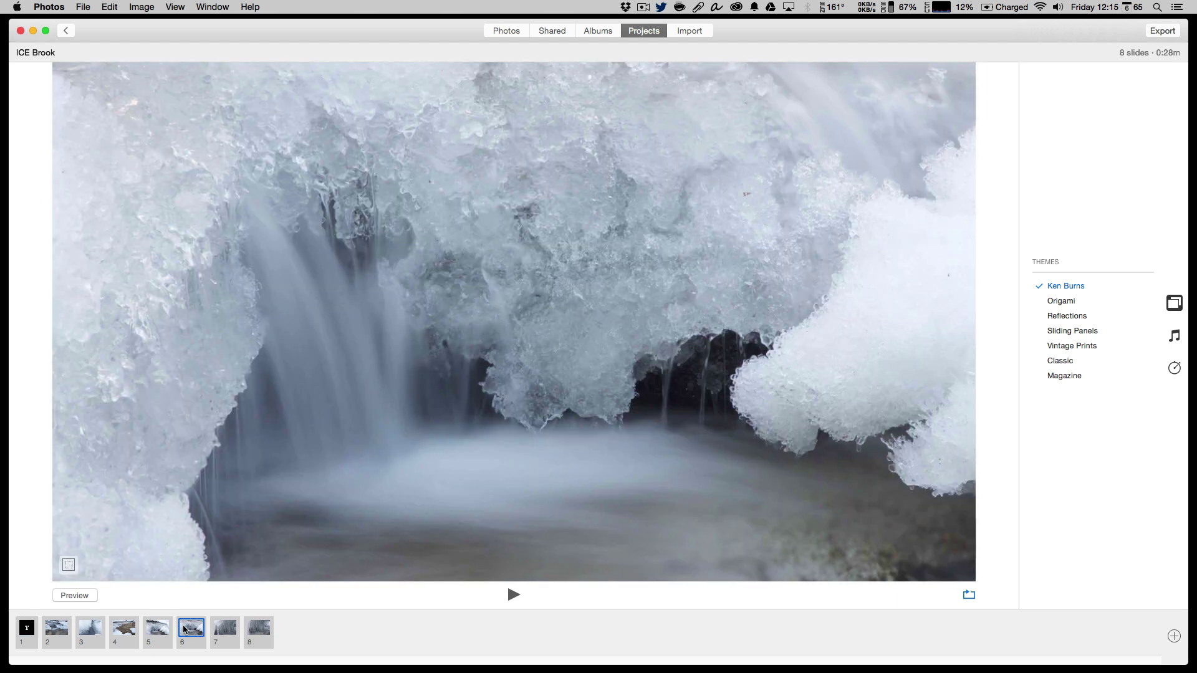
left_click_drag(190, 630, 107, 628)
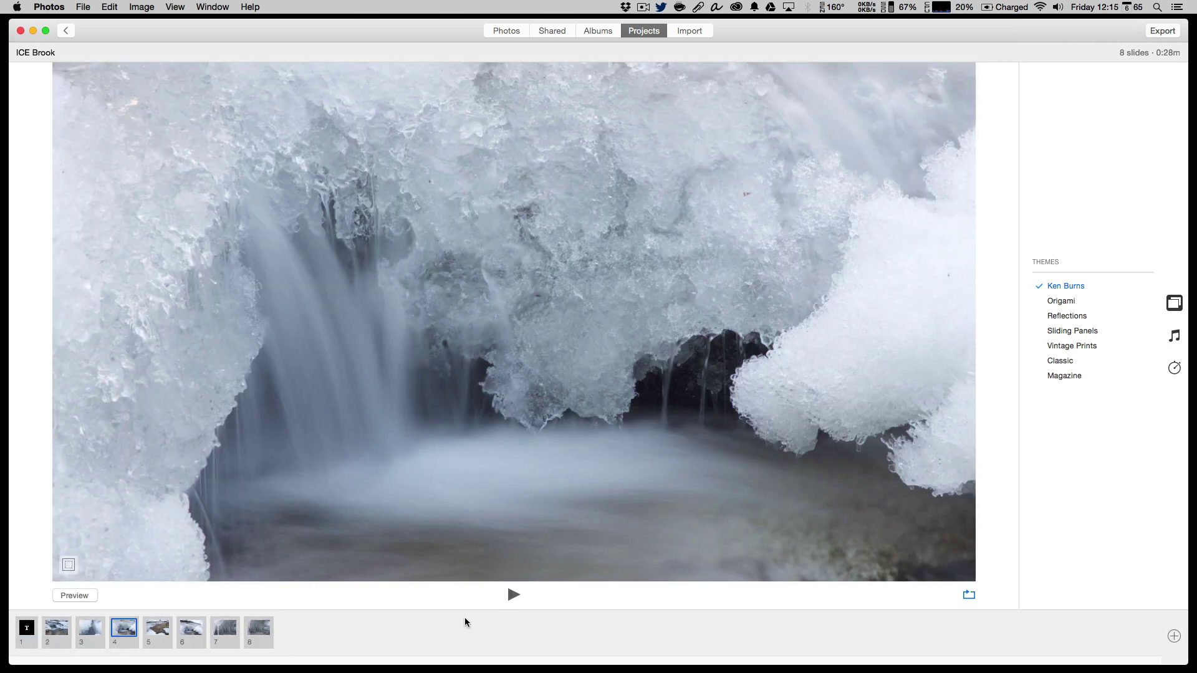
left_click(512, 597)
Step: Review the slideshow's music settings, expanding and collapsing the Music Library
left_click(1174, 336)
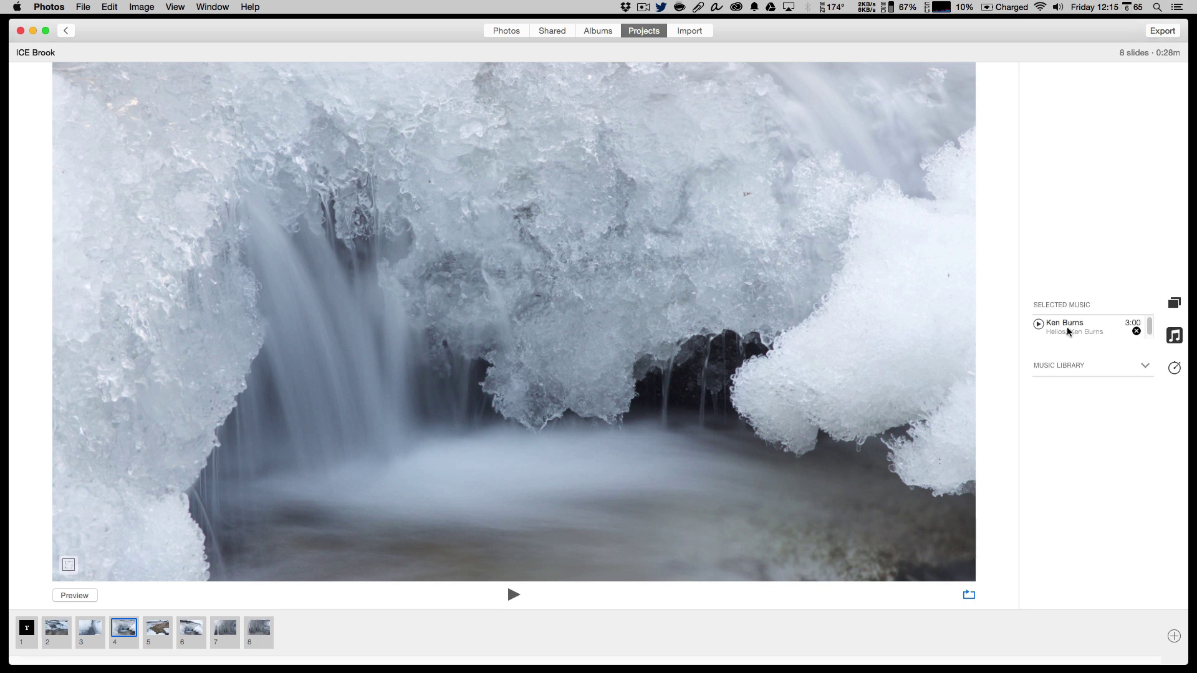
left_click_drag(1150, 328, 1150, 342)
left_click(1145, 367)
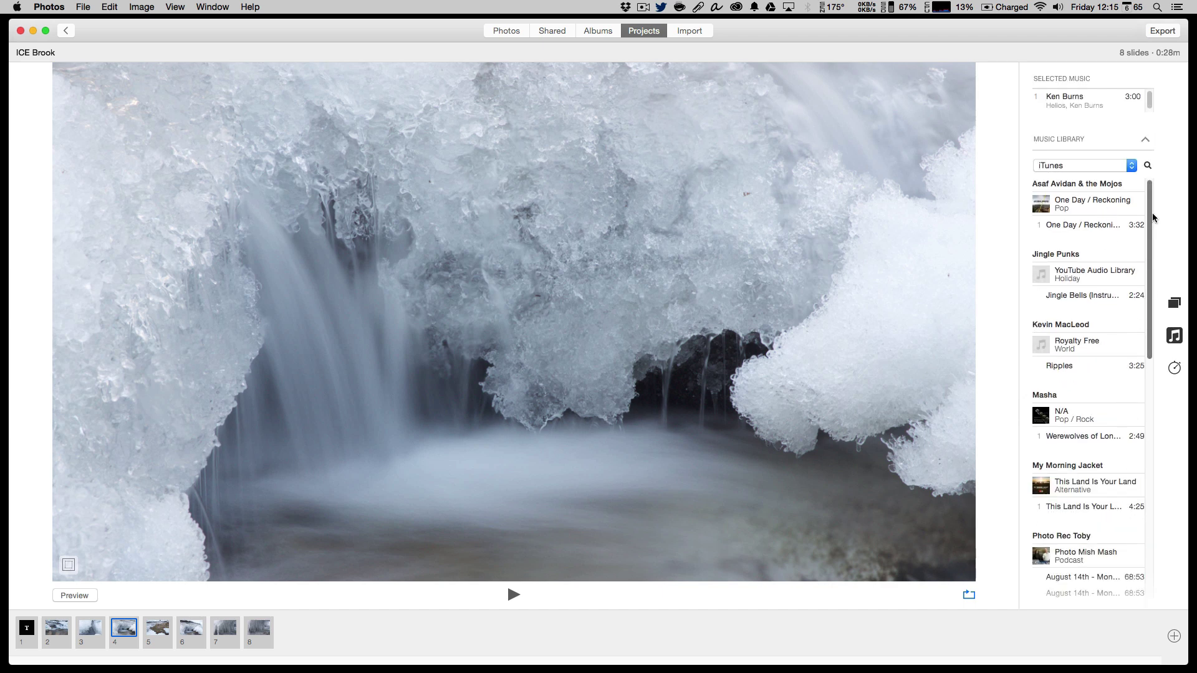
left_click(1145, 140)
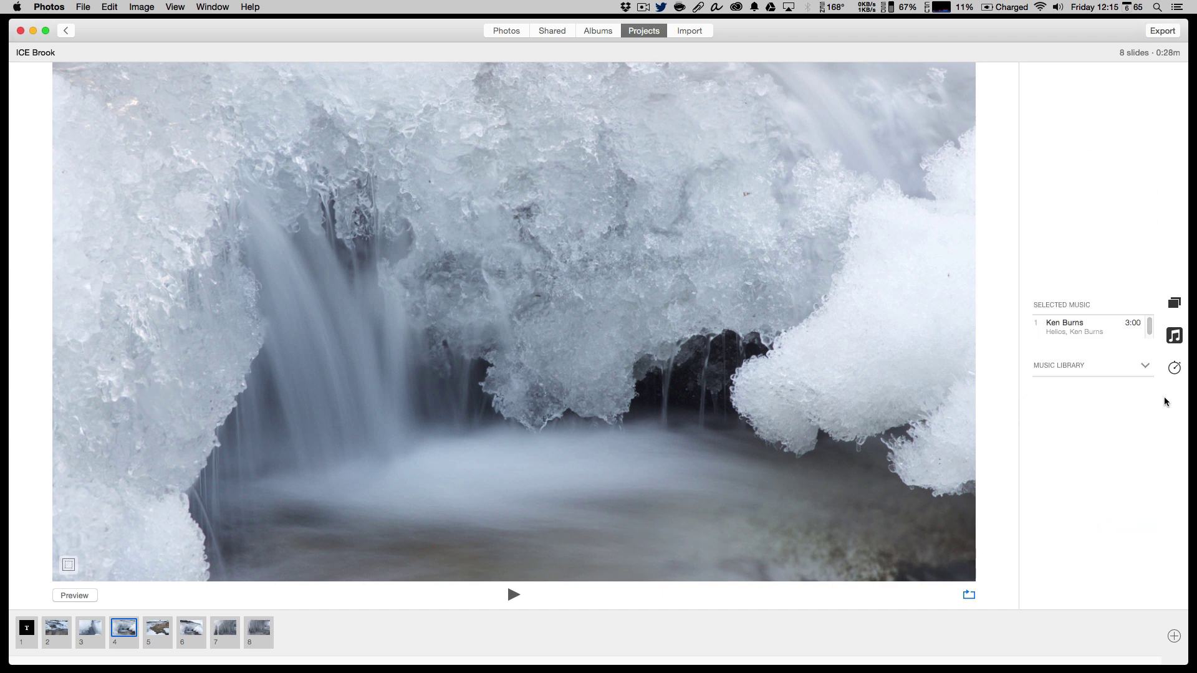
Step: Show the duration settings at Custom 0:28m, leaving the add options unused
left_click(1174, 368)
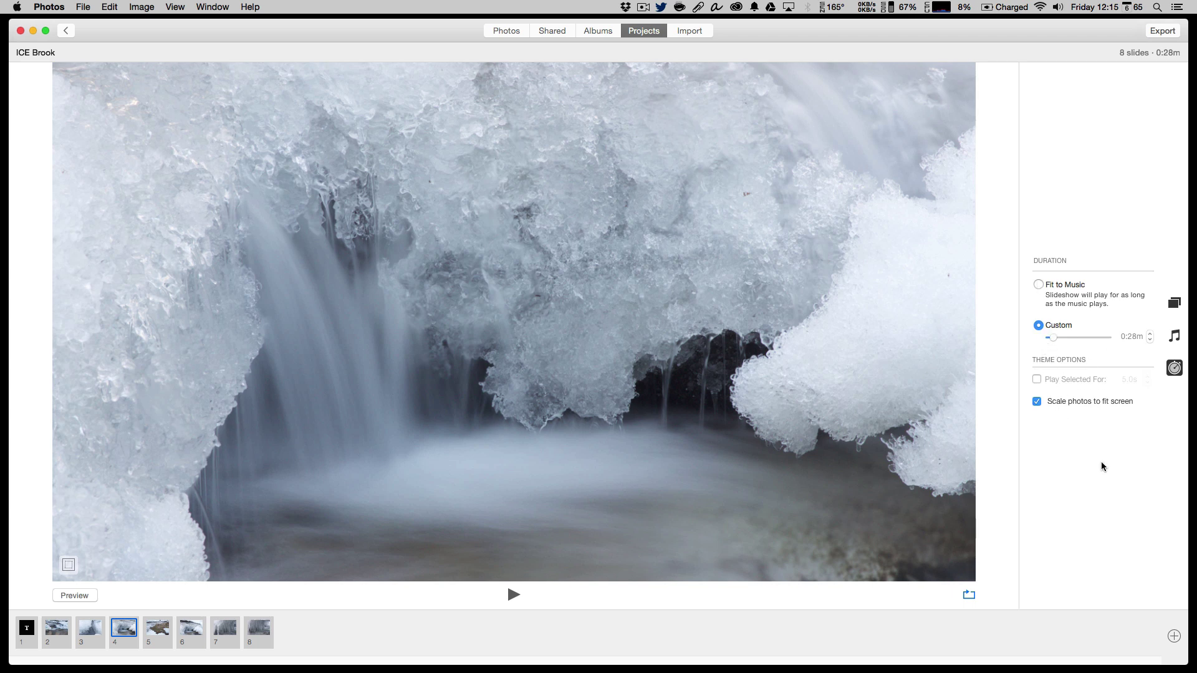
left_click(1173, 636)
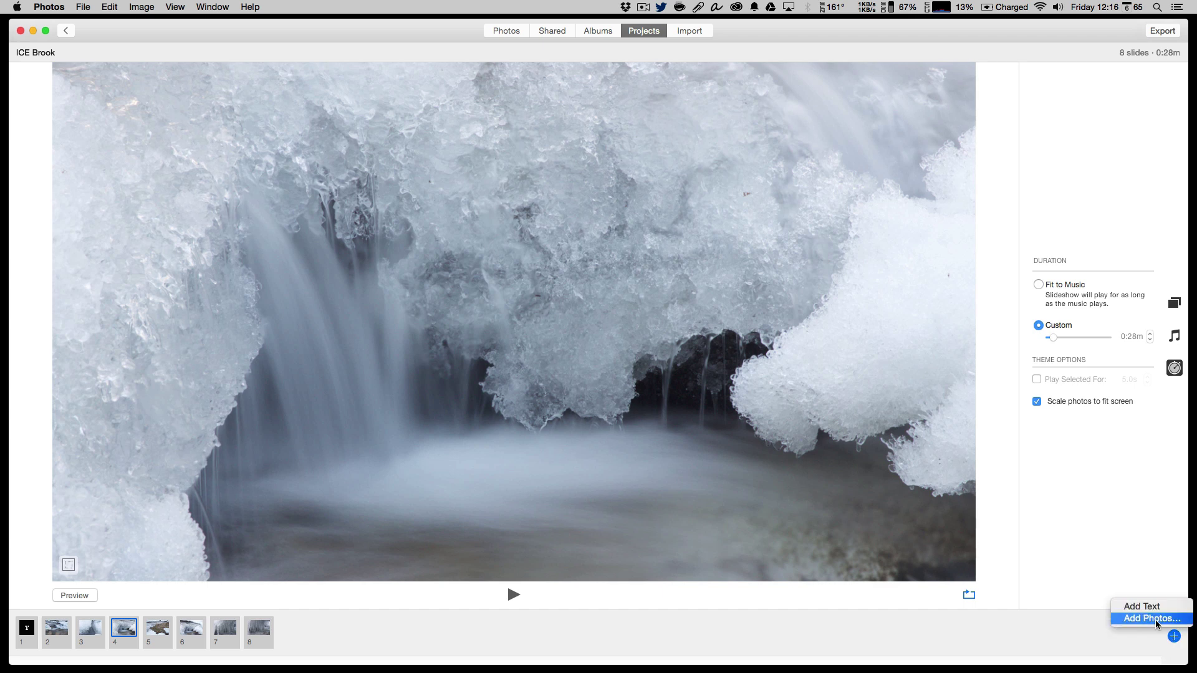
left_click(1078, 512)
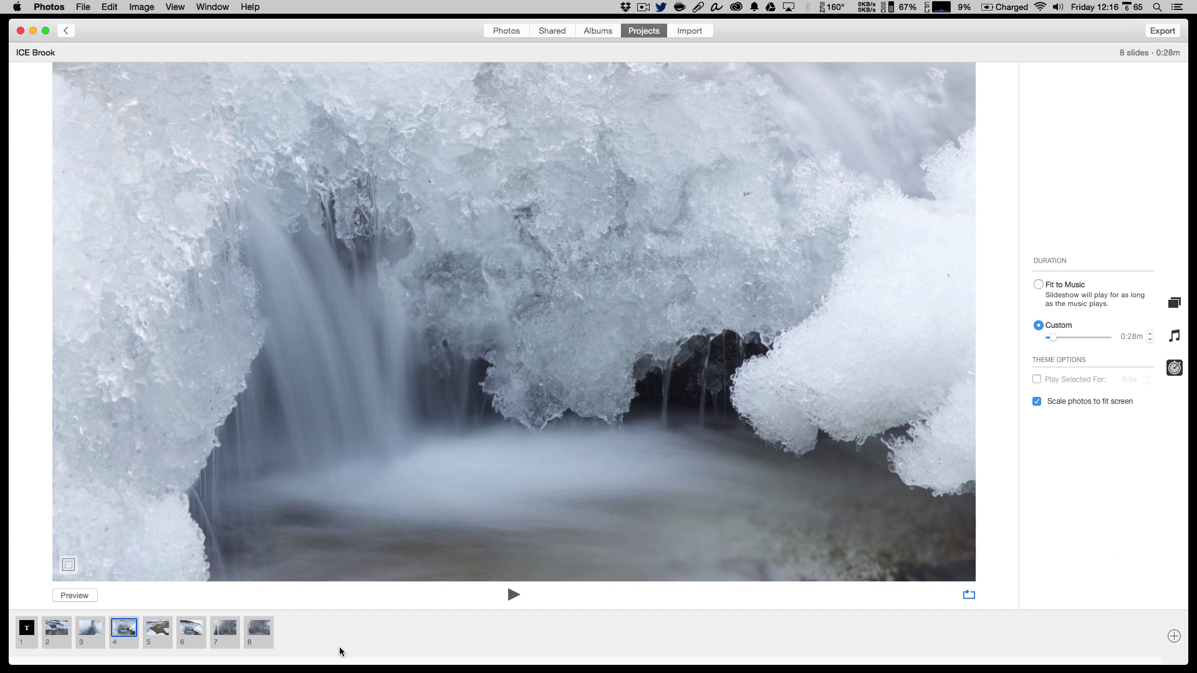
Step: Start exporting the slideshow as a 720p movie, then cancel the export
left_click(1162, 30)
left_click(614, 137)
left_click(754, 111)
left_click(680, 193)
Step: Go back to the Photos library and scroll up to the January 22 moon shots
left_click(65, 30)
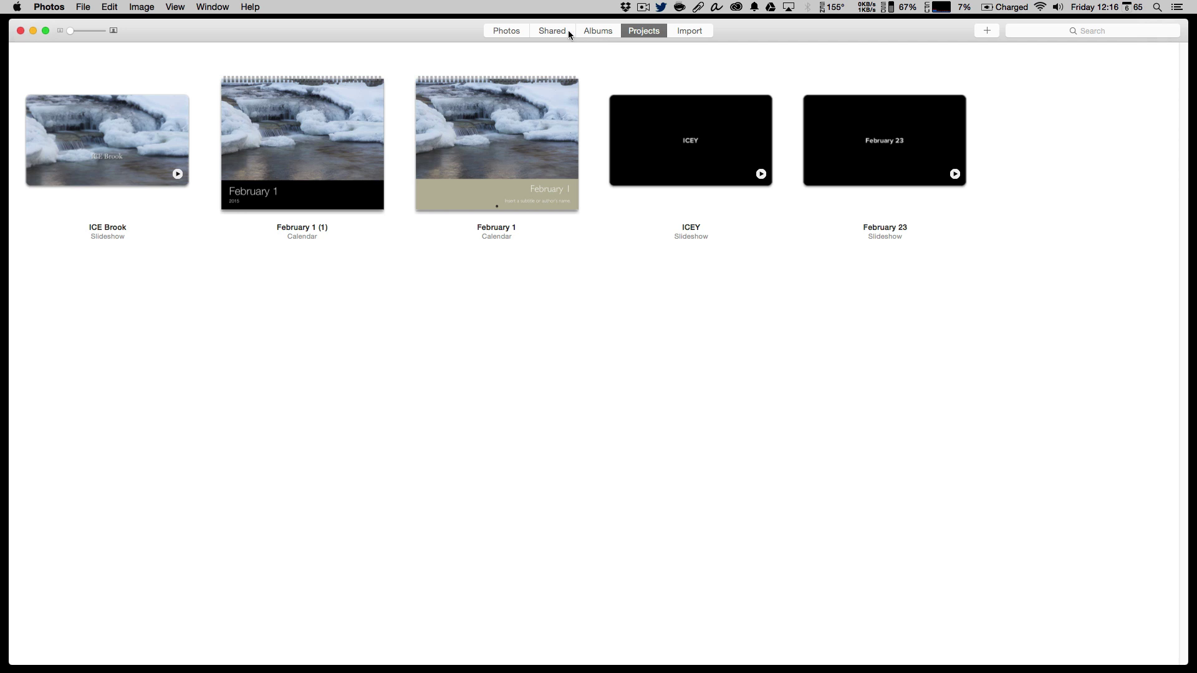
left_click(506, 31)
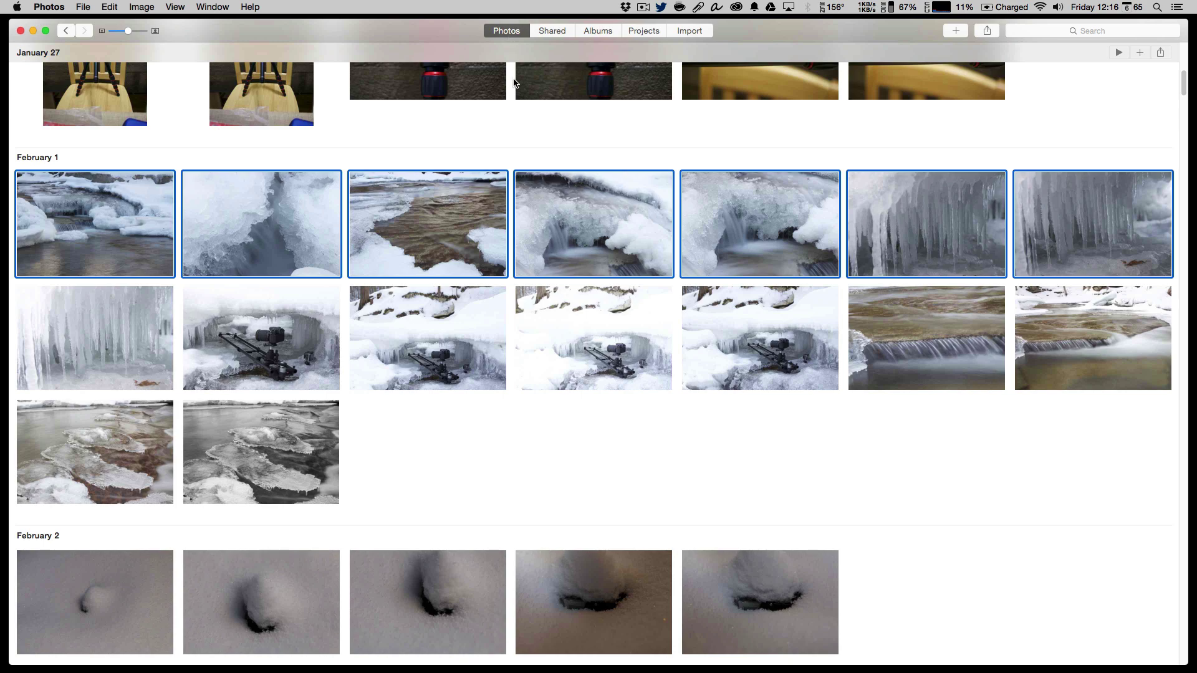
scroll(493, 184, "up", 10)
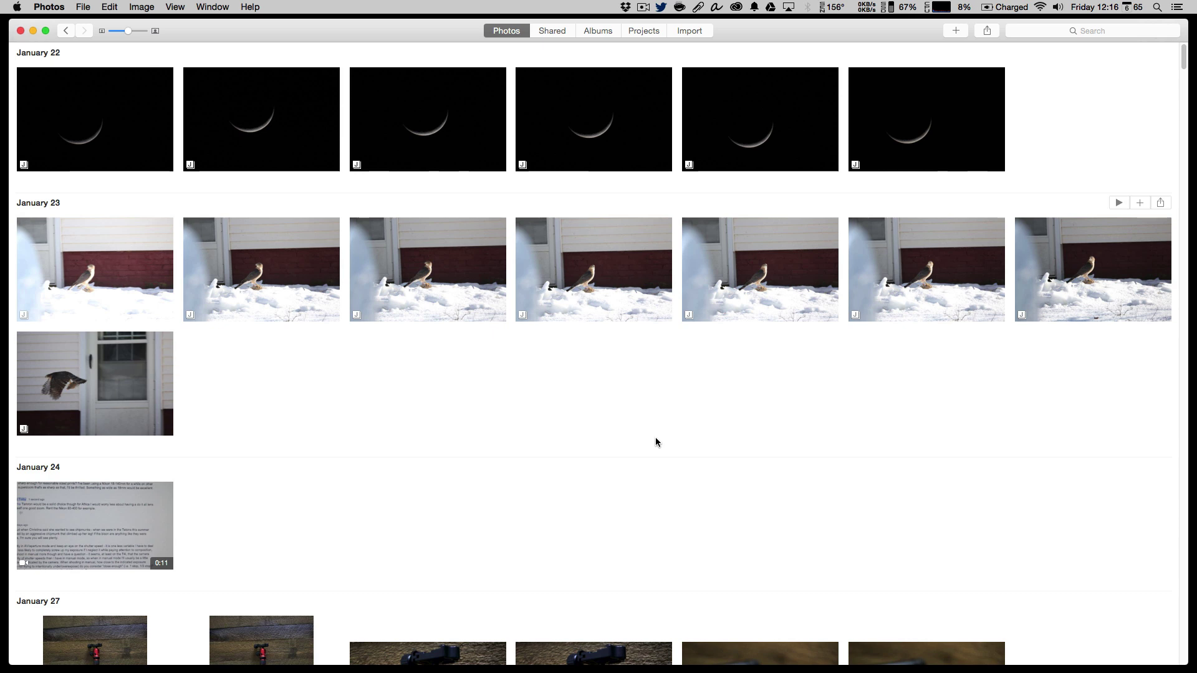
Step: Open the first January 22 moon photo full-size and choose Export 1 Photo
double_click(93, 137)
left_click(82, 7)
mouse_move(131, 168)
left_click(275, 167)
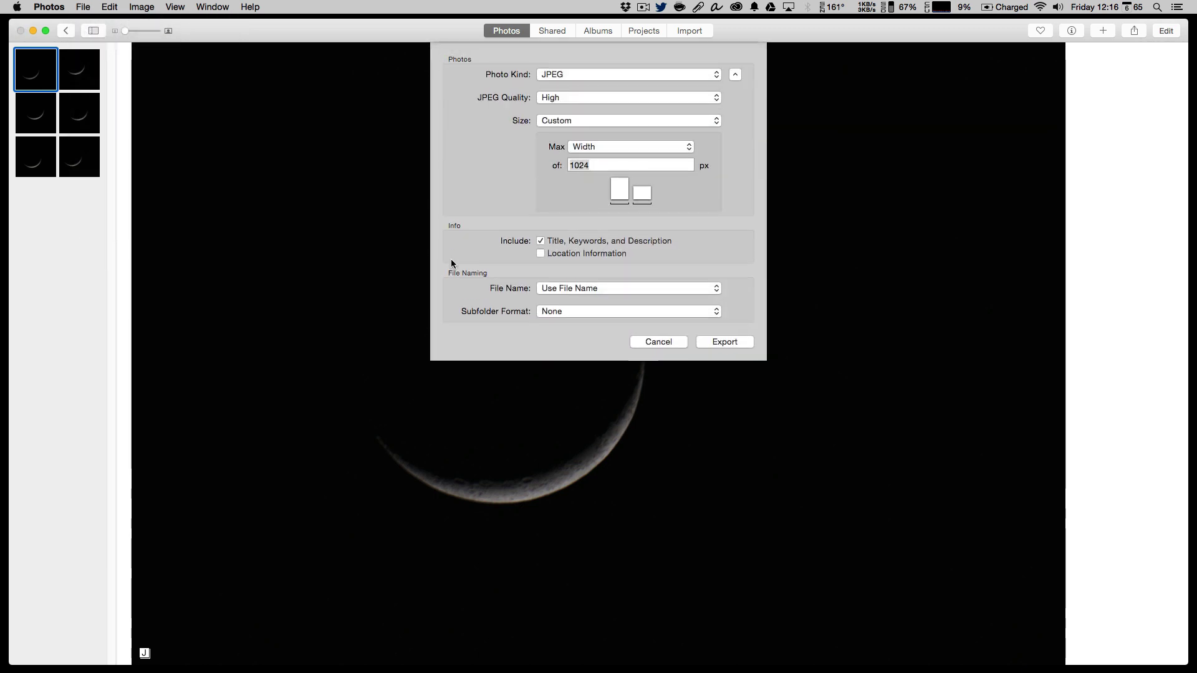
Step: Export it as a High-quality JPEG with Custom size, 1024 px maximum width
left_click(724, 73)
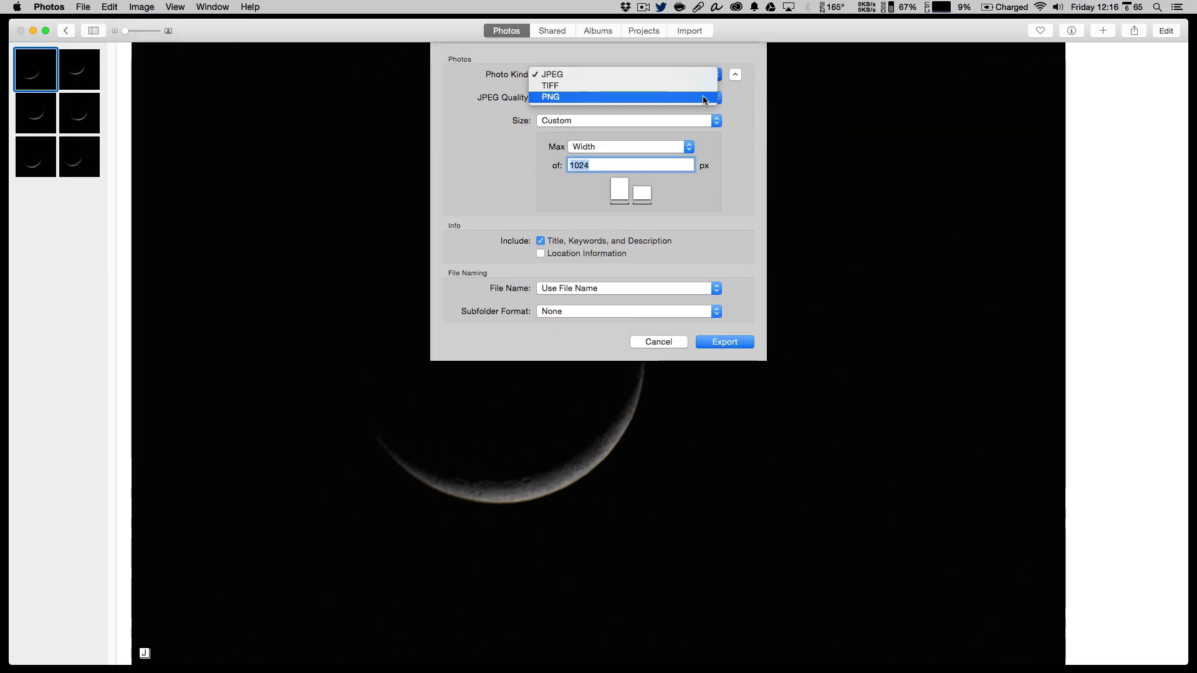
left_click(746, 101)
left_click(650, 97)
left_click(724, 110)
left_click(675, 121)
left_click(766, 123)
left_click(610, 123)
left_click(559, 123)
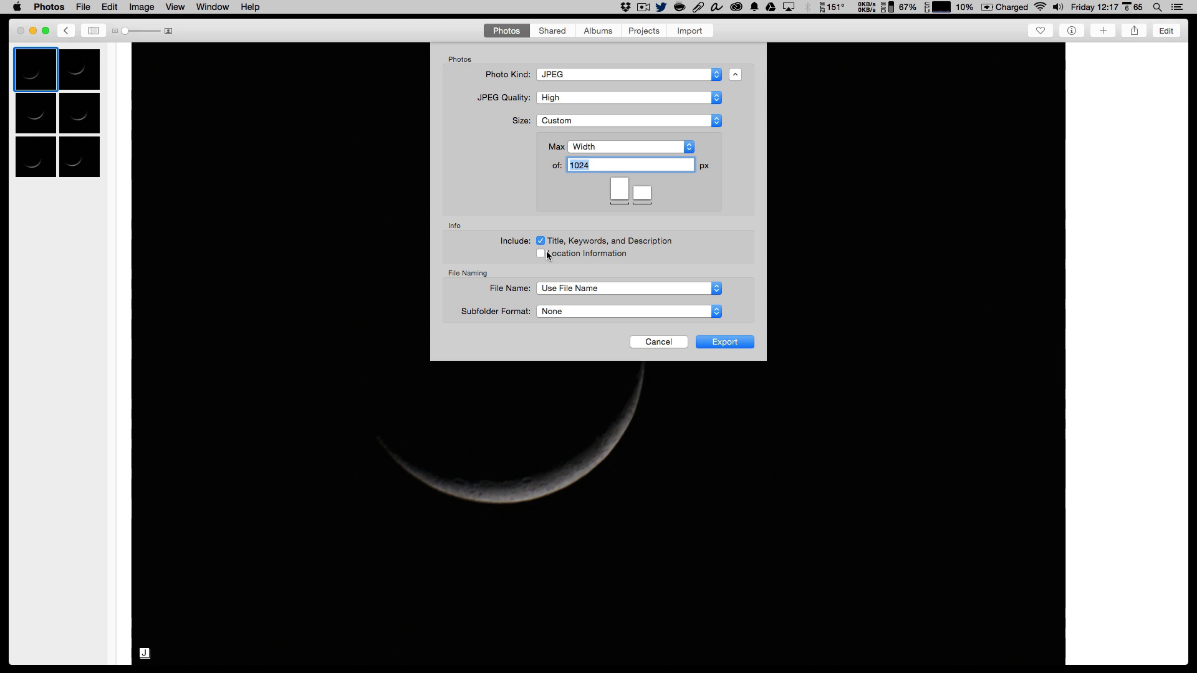
left_click(709, 346)
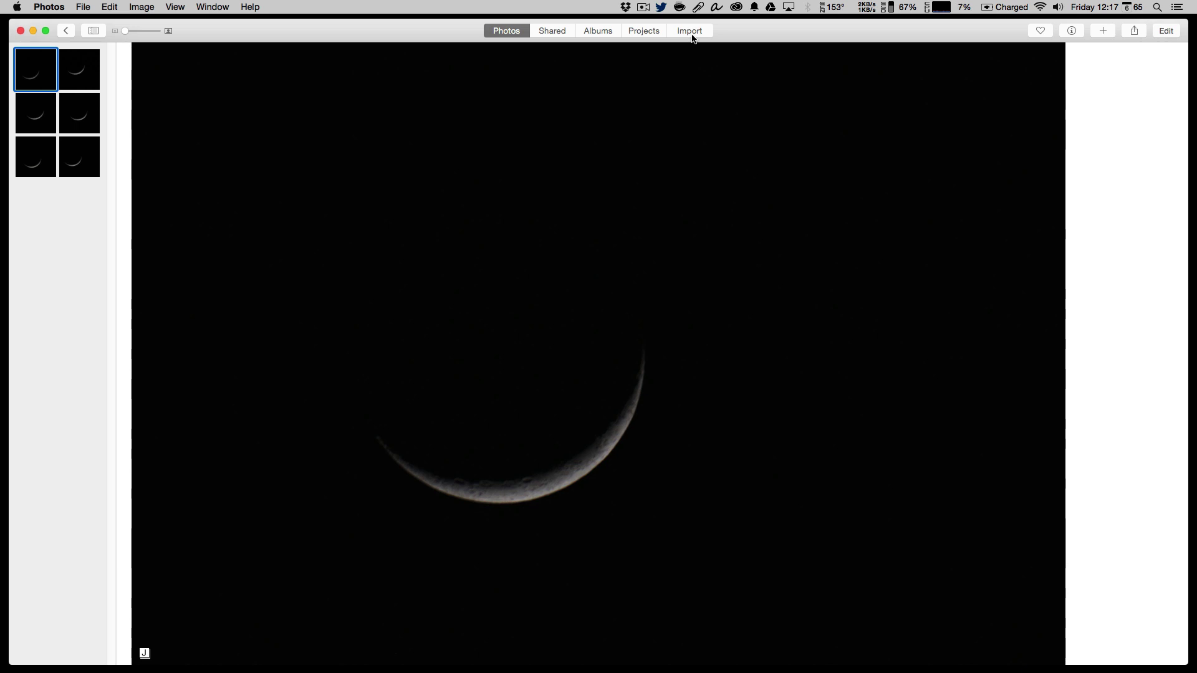
Step: Select all six January 22 moon photos and add the keyword 'moon' in the Info window
left_click(59, 31)
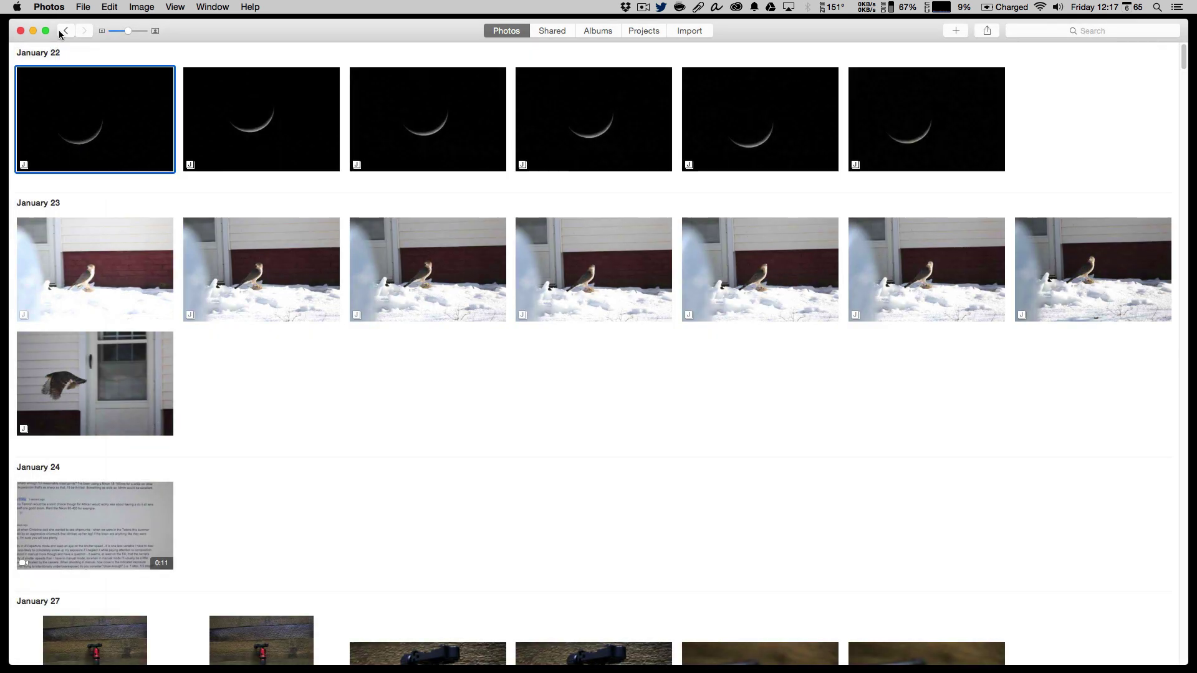
left_click(874, 124)
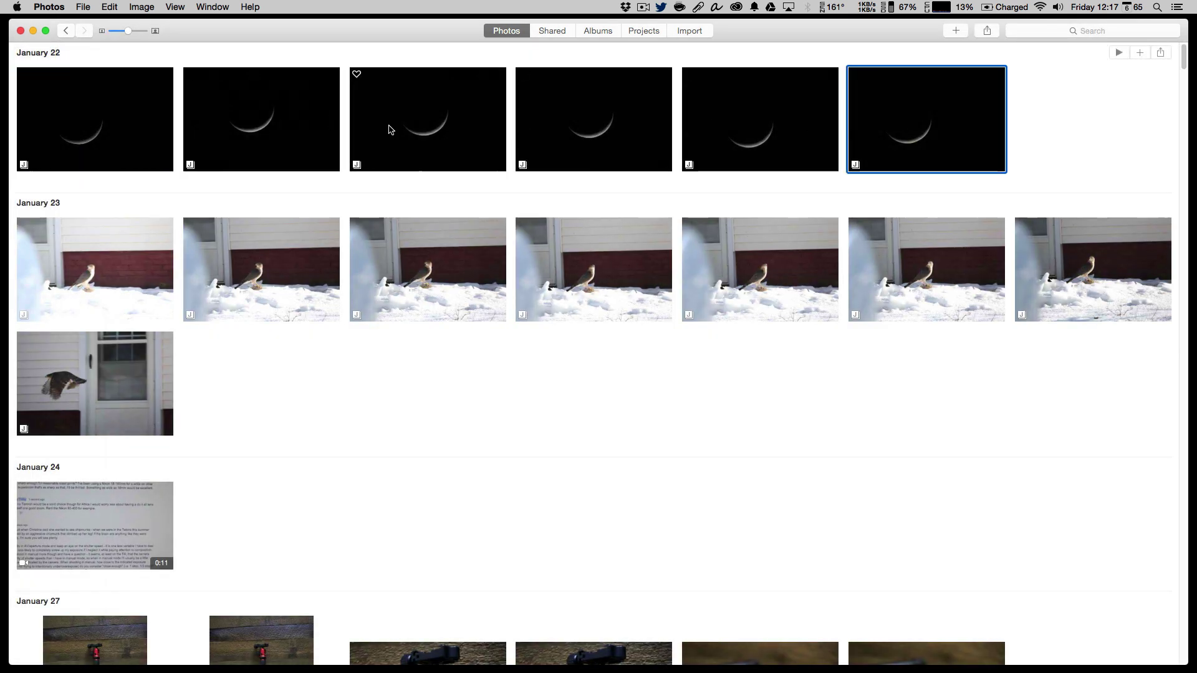
left_click(87, 128, "shift")
right_click(91, 128)
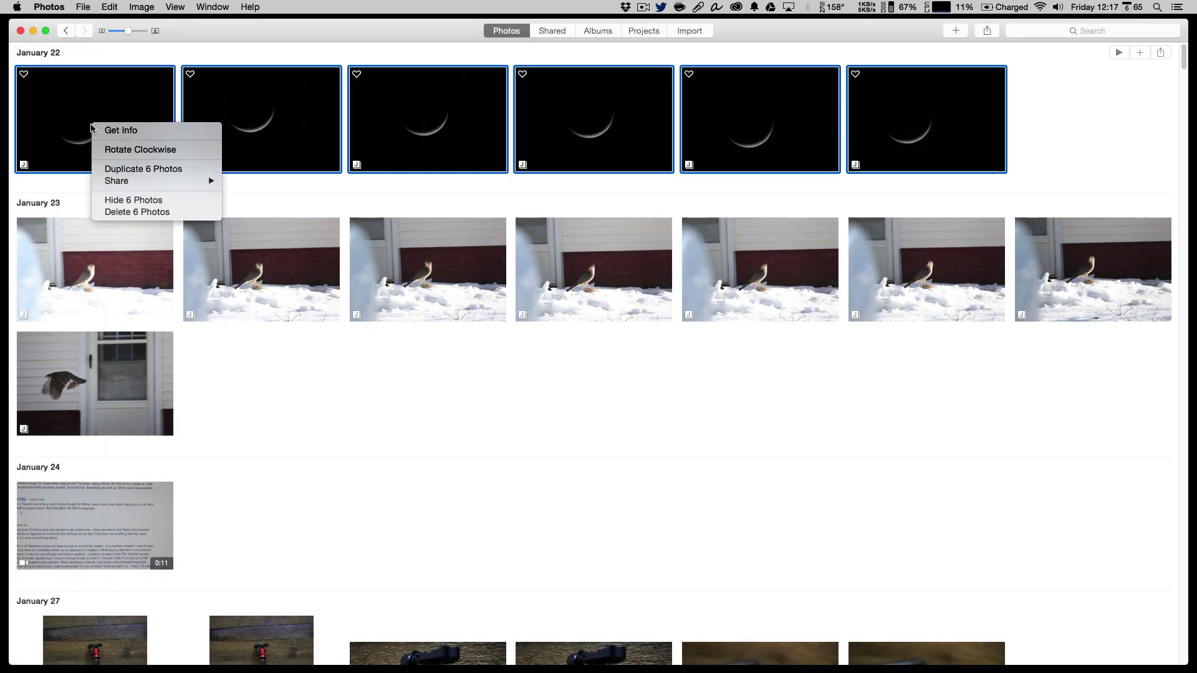
left_click(137, 131)
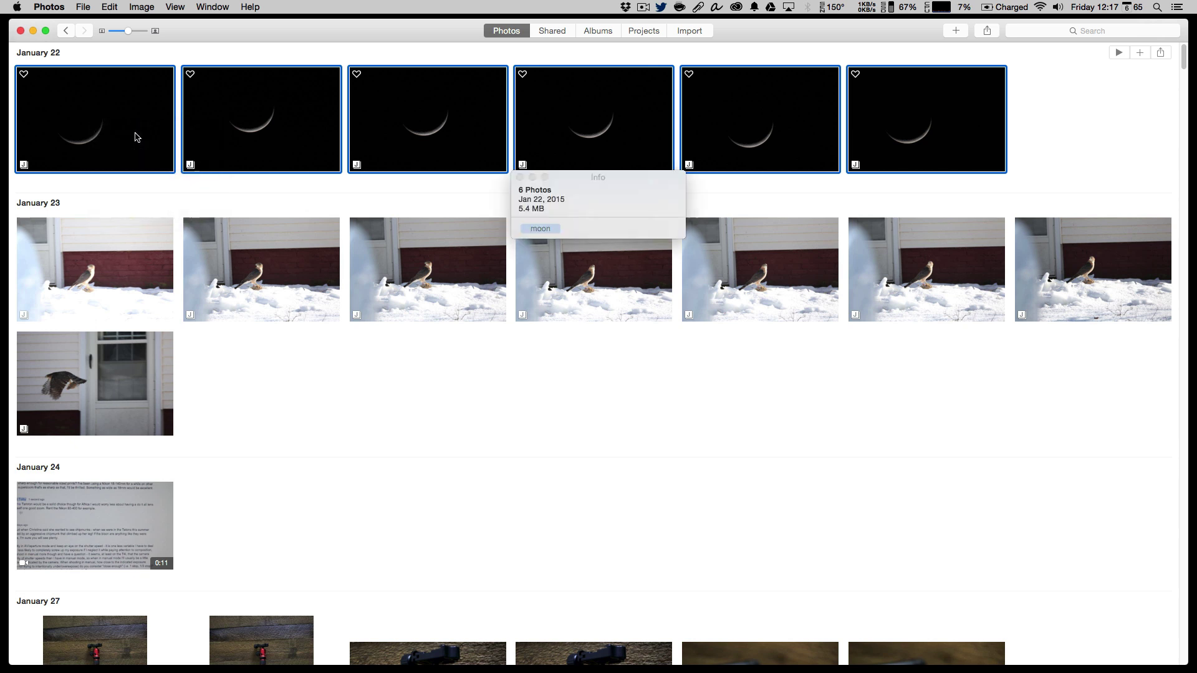
left_click(577, 232)
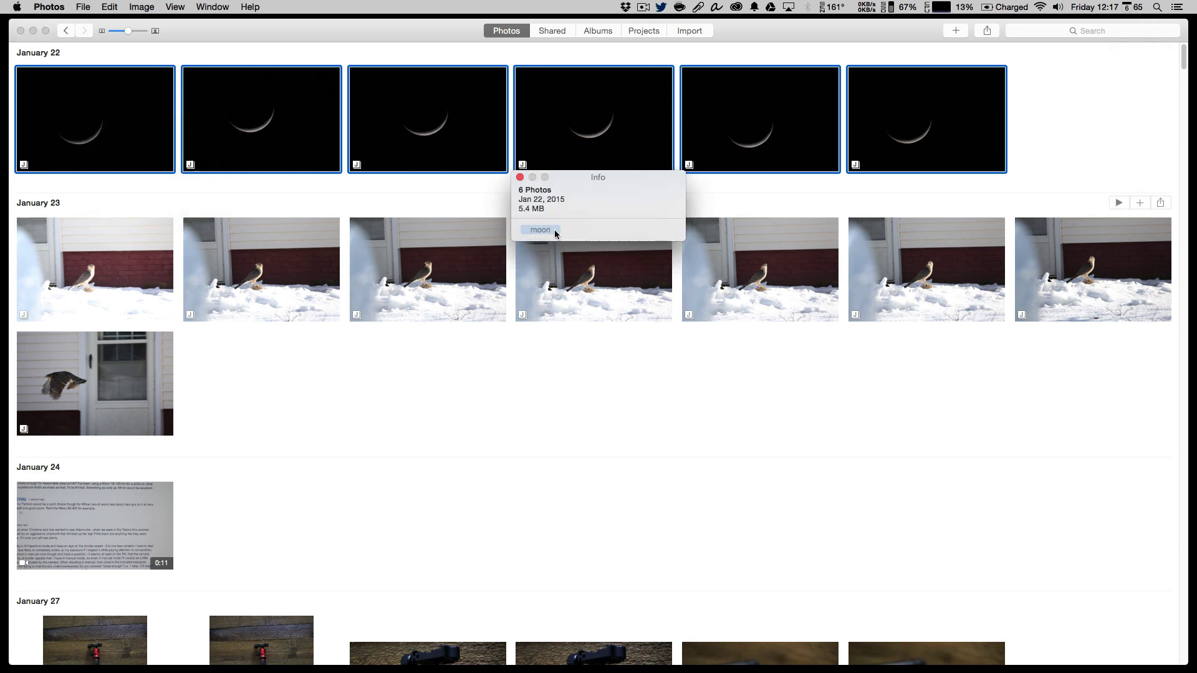
type("moon")
key("Return")
left_click(577, 414)
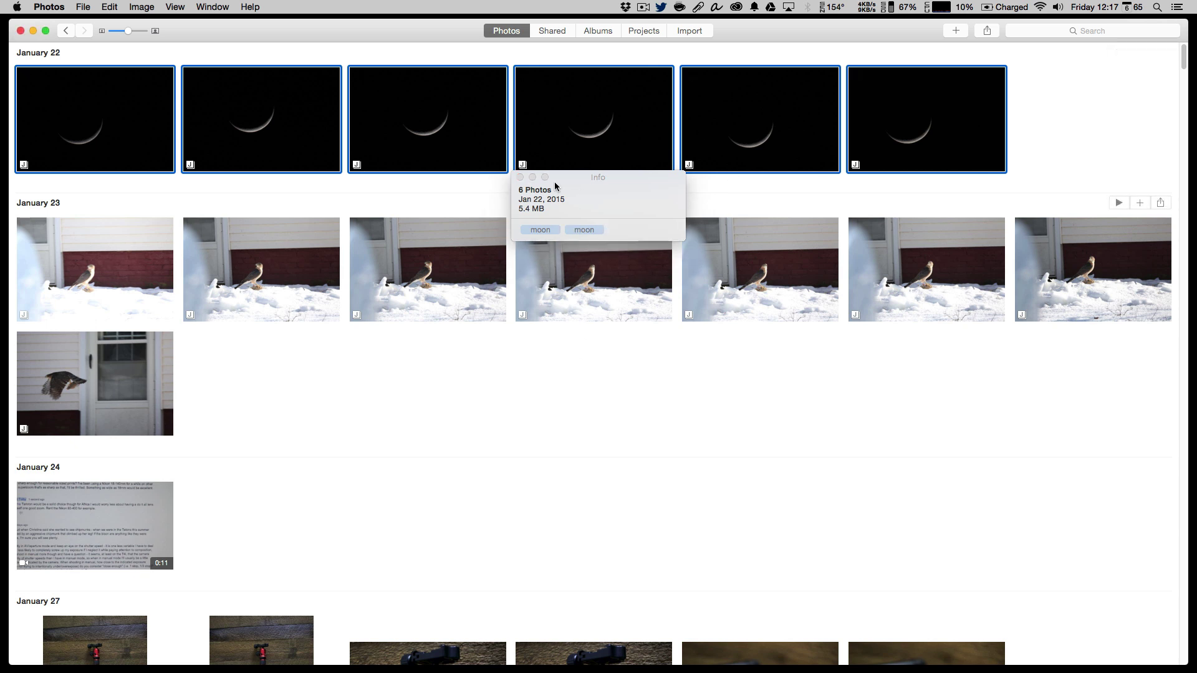
Step: Duplicate the six moon photos, then undo the duplication with Edit > Undo Duplicate
key(".")
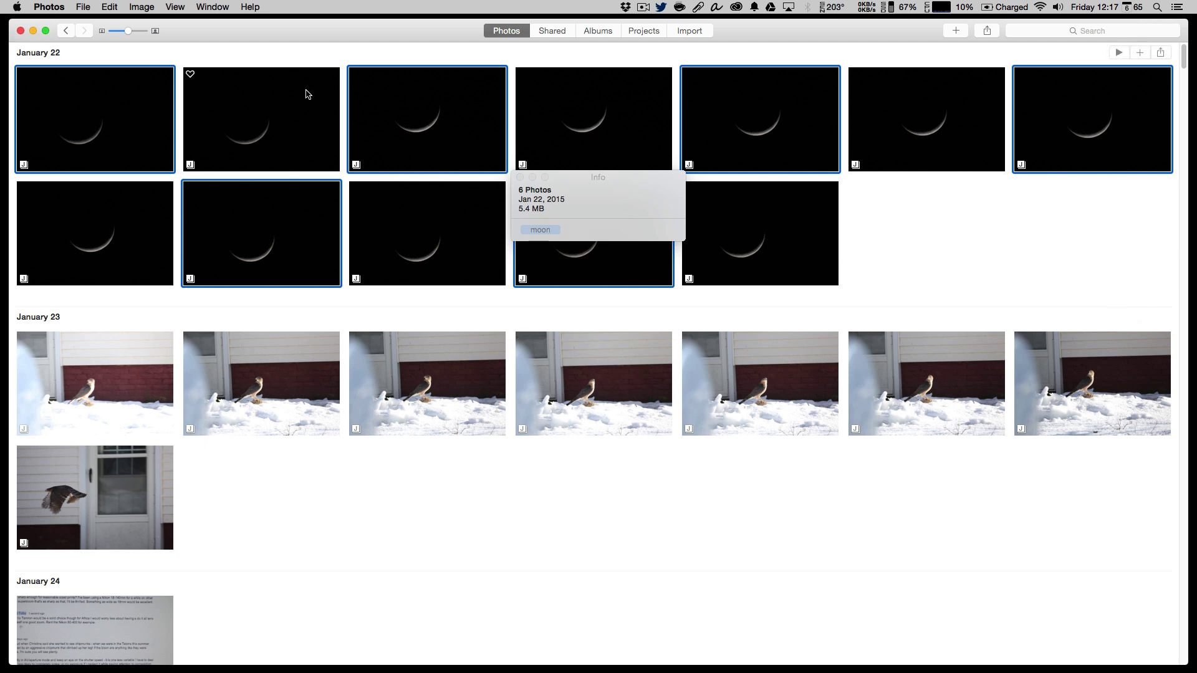
left_click(109, 7)
left_click(110, 20)
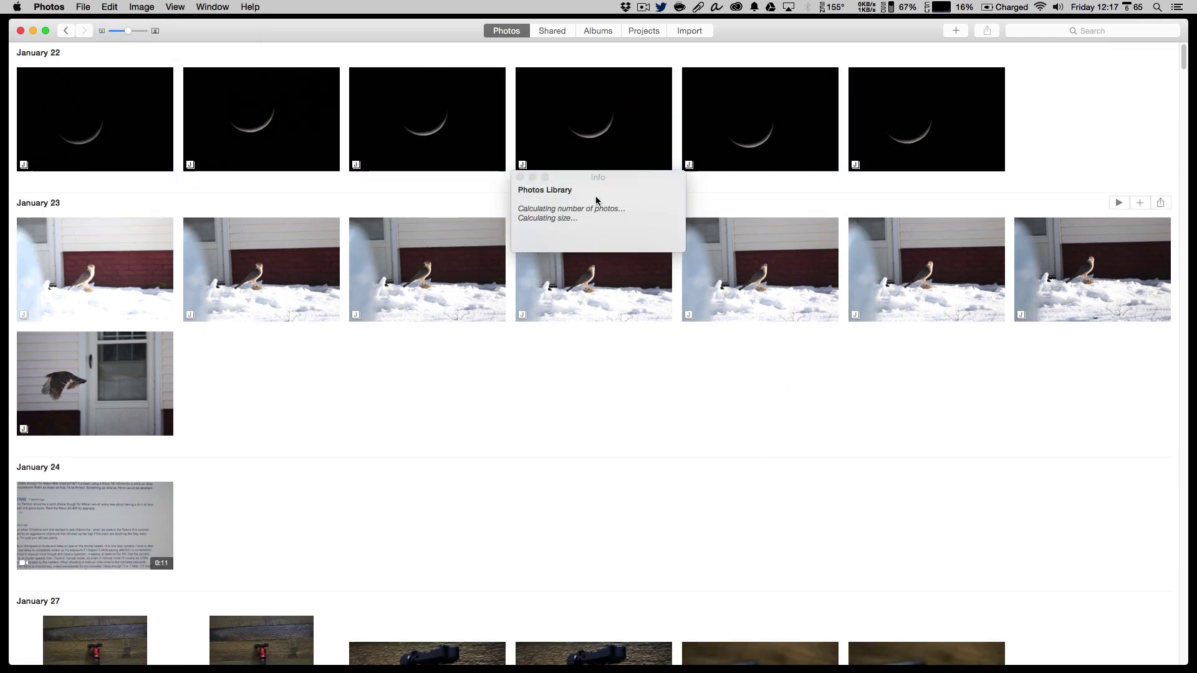
Step: Select the fourth moon photo, then step through the photos back to the first
left_click(587, 143)
right_click(586, 143)
left_click(565, 121)
key("Right")
key("Right")
key("Left")
key("Left")
key("Left")
key("Left")
key("Left")
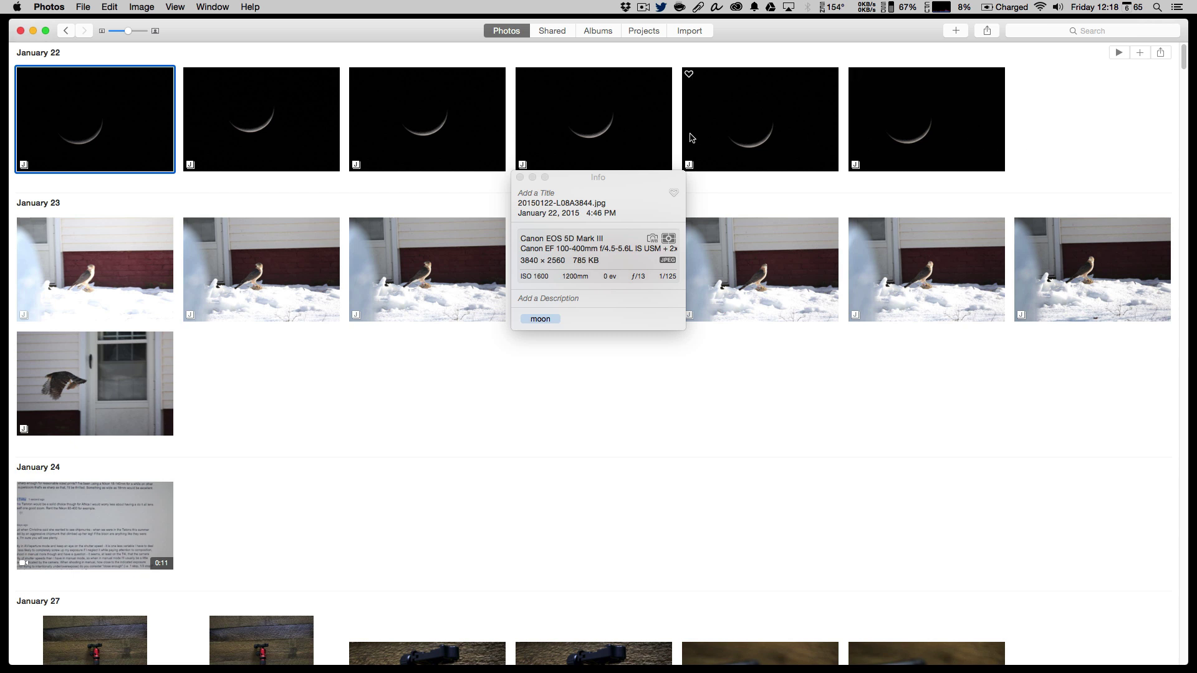
Step: Apply the Process filter to the first moon photo and copy its adjustments
left_click(479, 426)
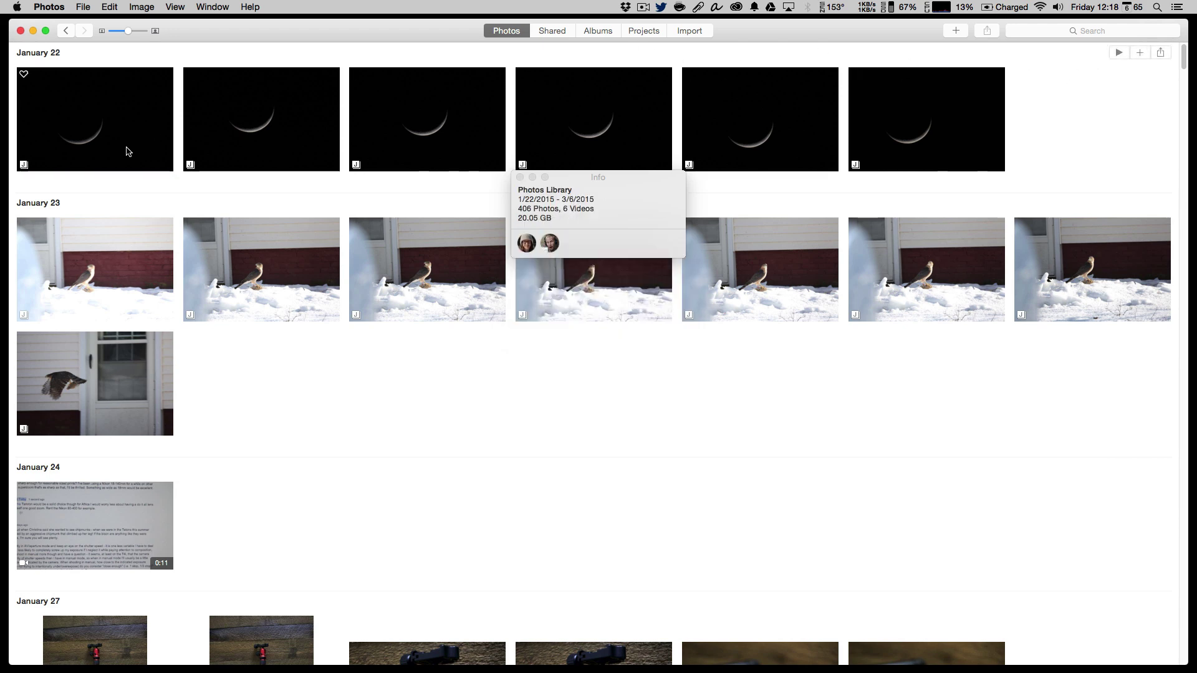
left_click(91, 136)
double_click(92, 135)
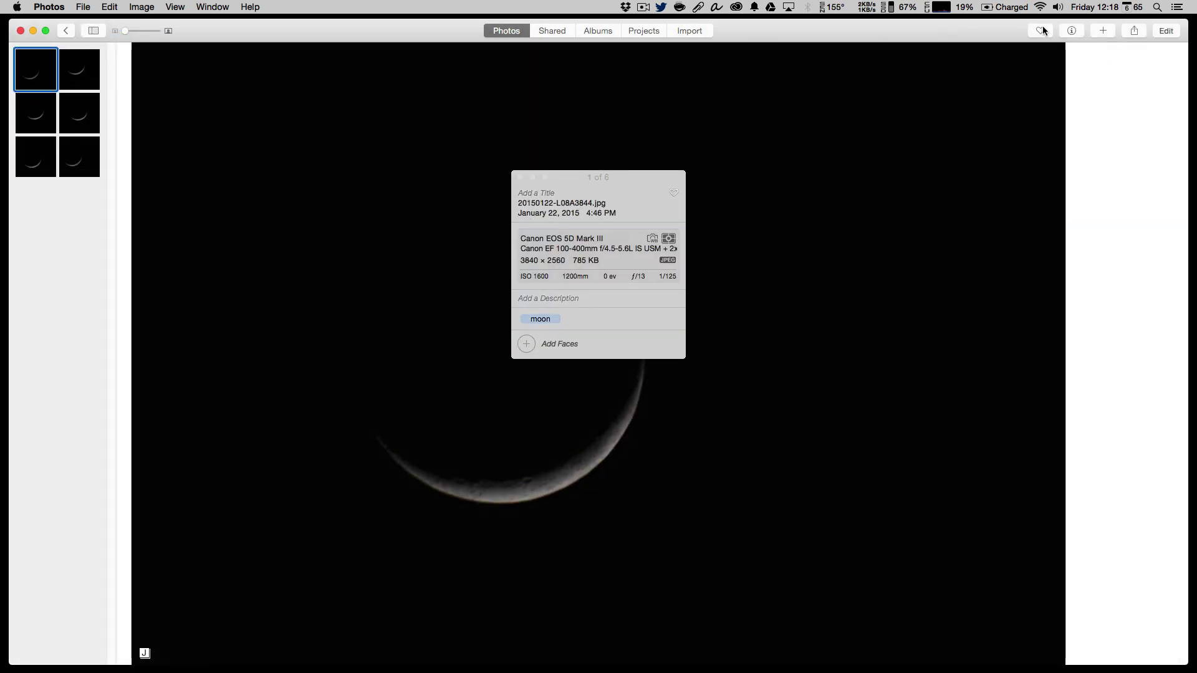
left_click(1166, 31)
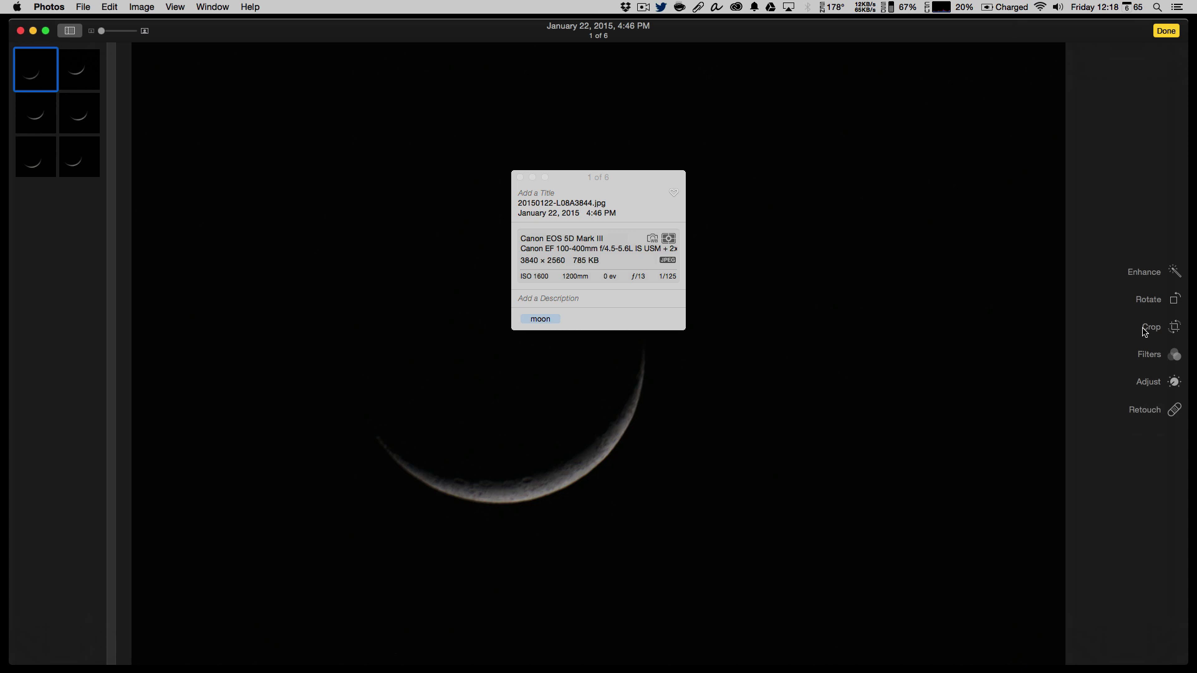
left_click(1174, 355)
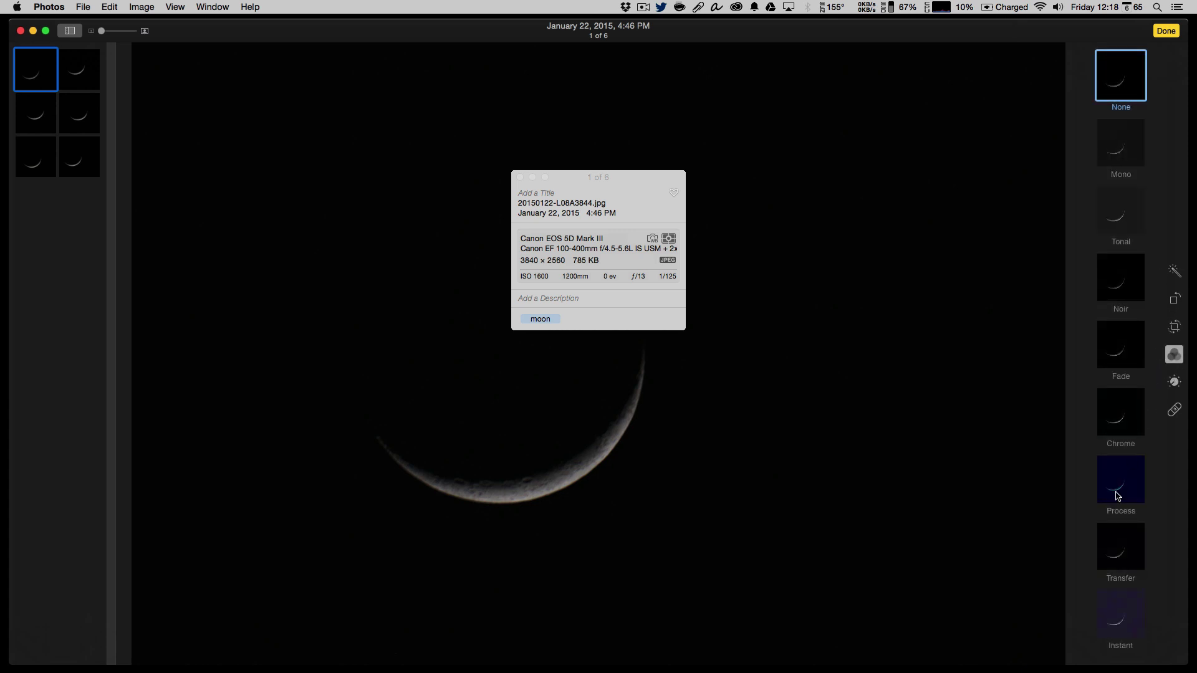
left_click(1116, 494)
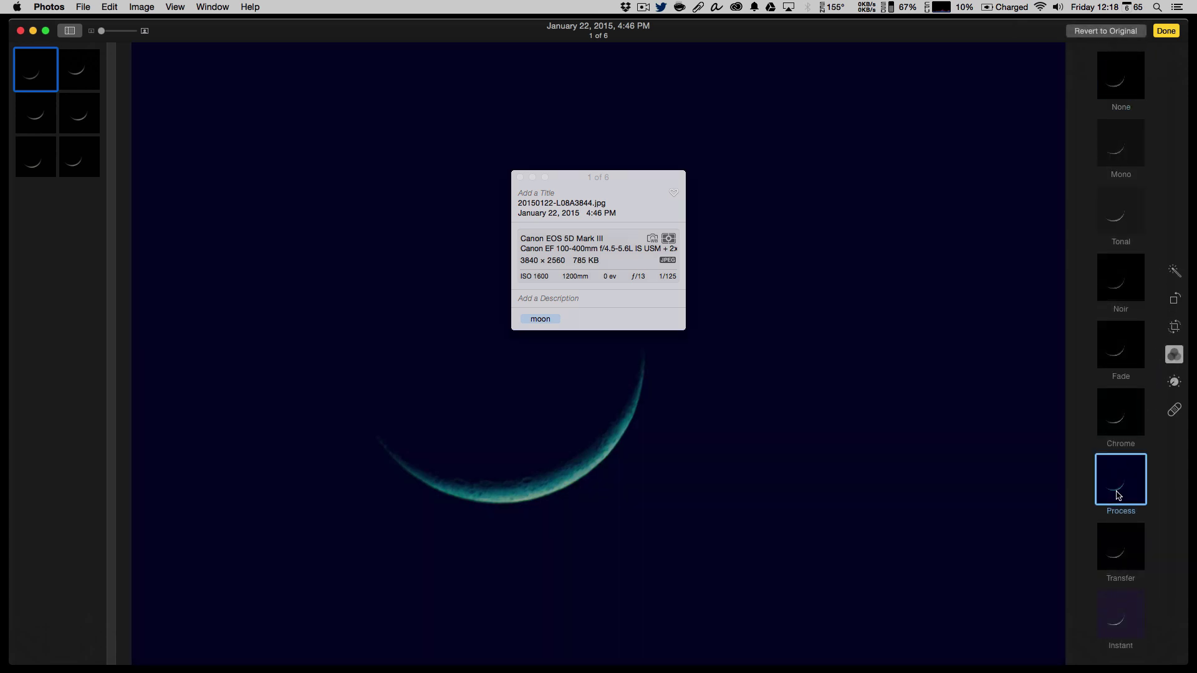
left_click(520, 178)
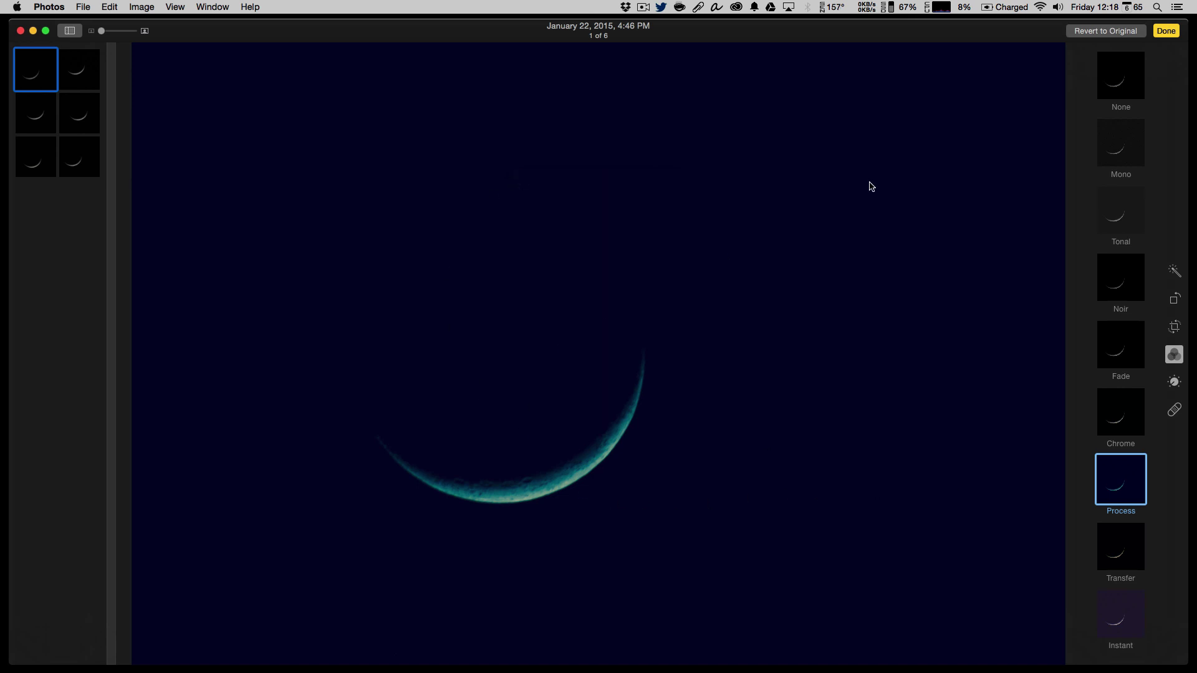
right_click(650, 318)
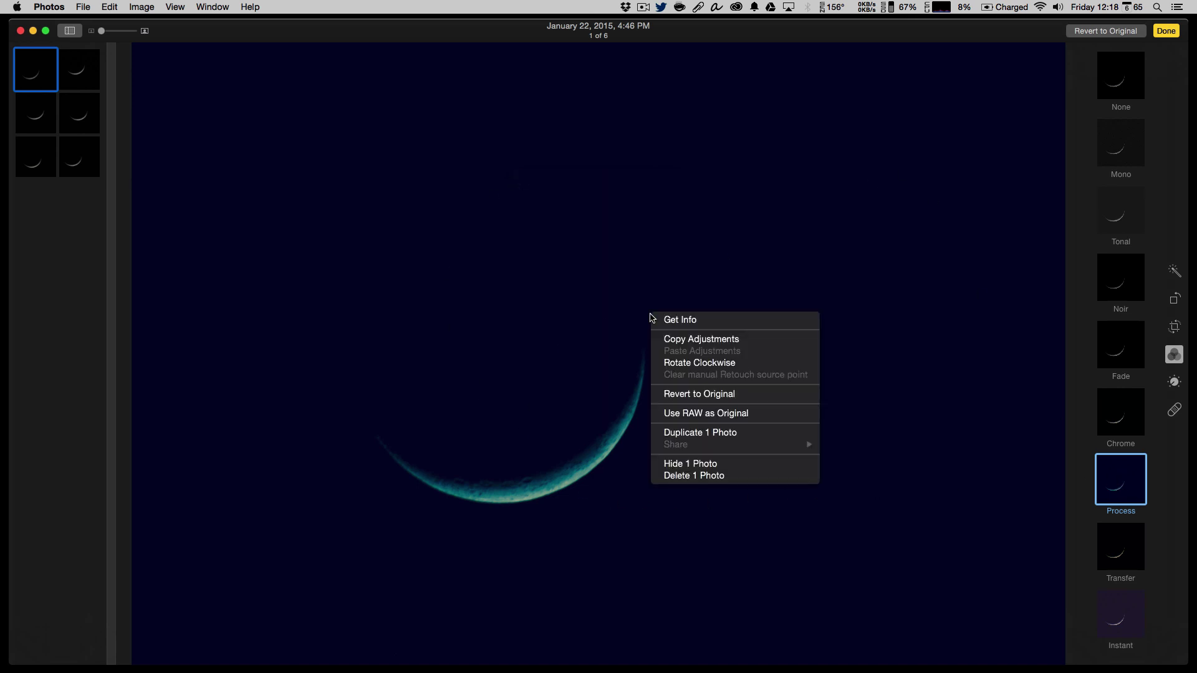
left_click(703, 345)
Step: Switch to the fourth moon photo, look for a paste-adjustments option, then finish editing
left_click(80, 119)
right_click(666, 236)
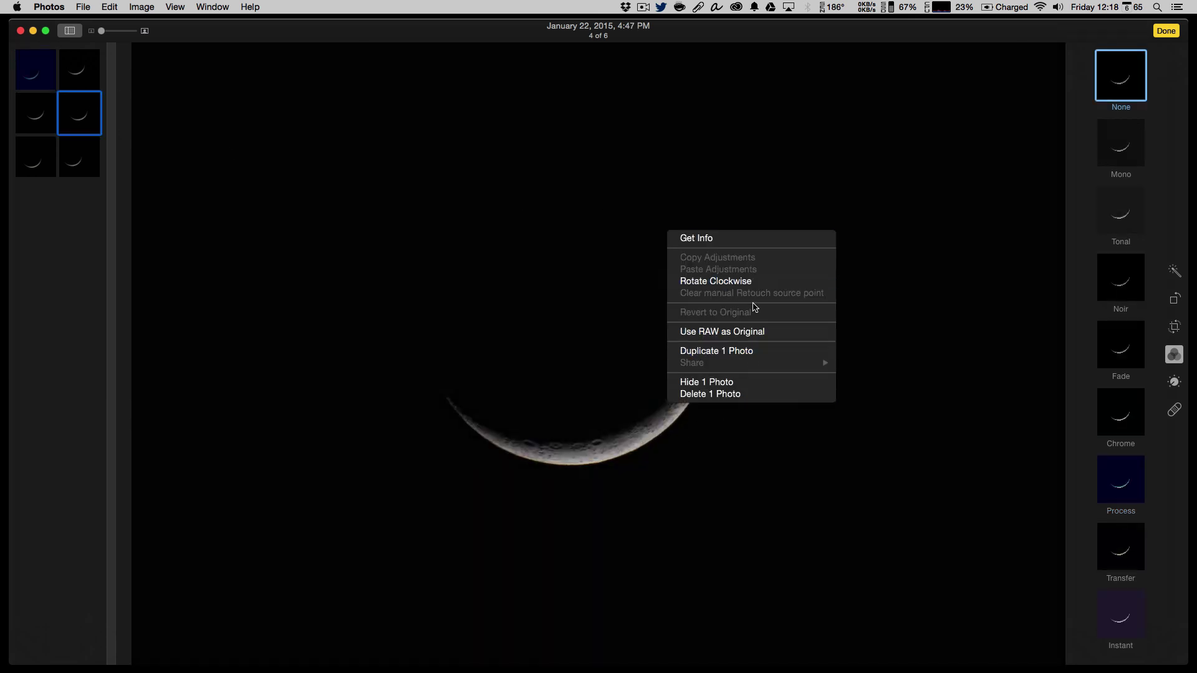
left_click(916, 213)
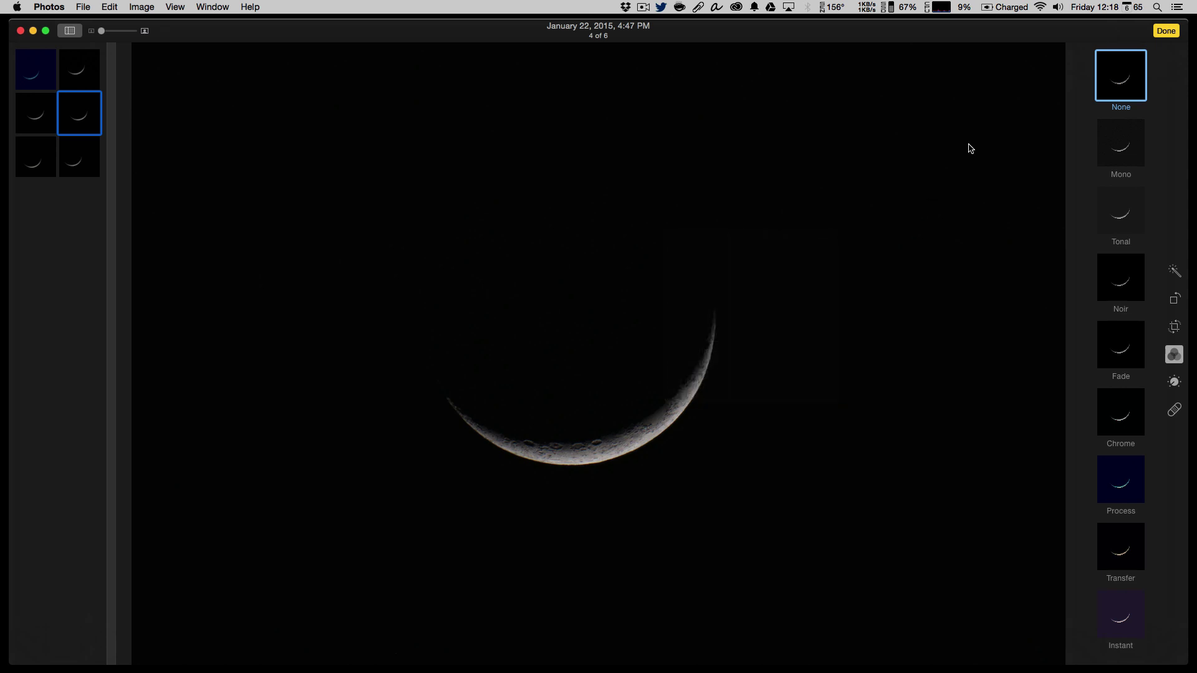
right_click(596, 423)
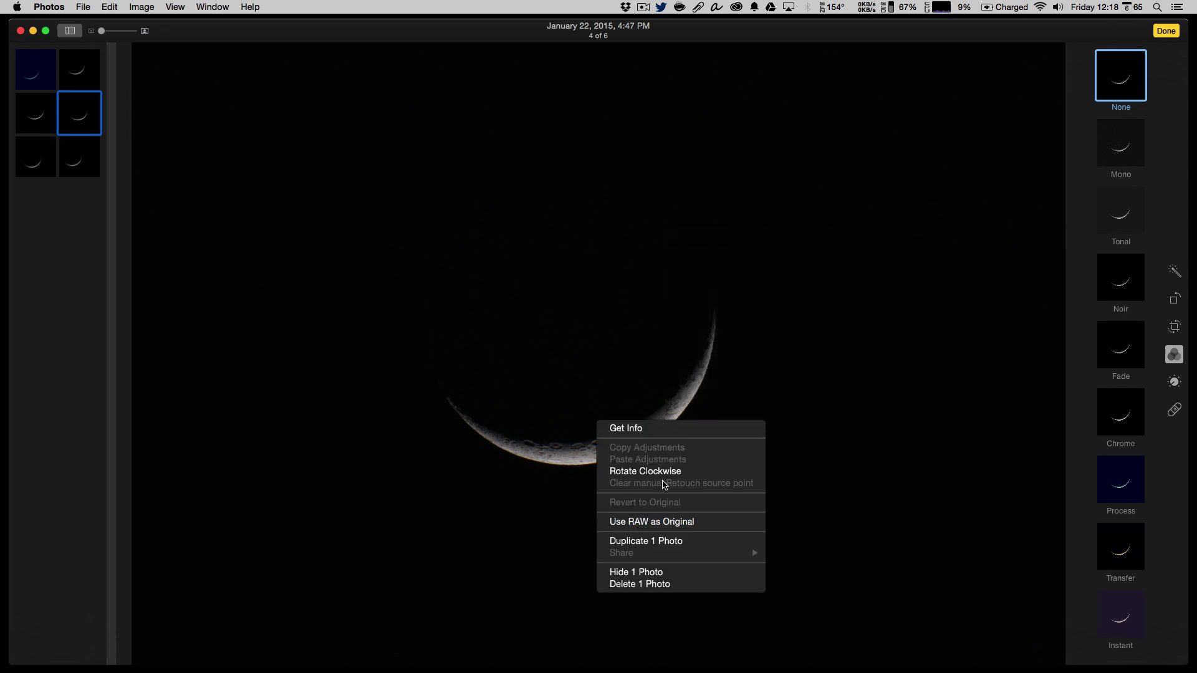
left_click(815, 353)
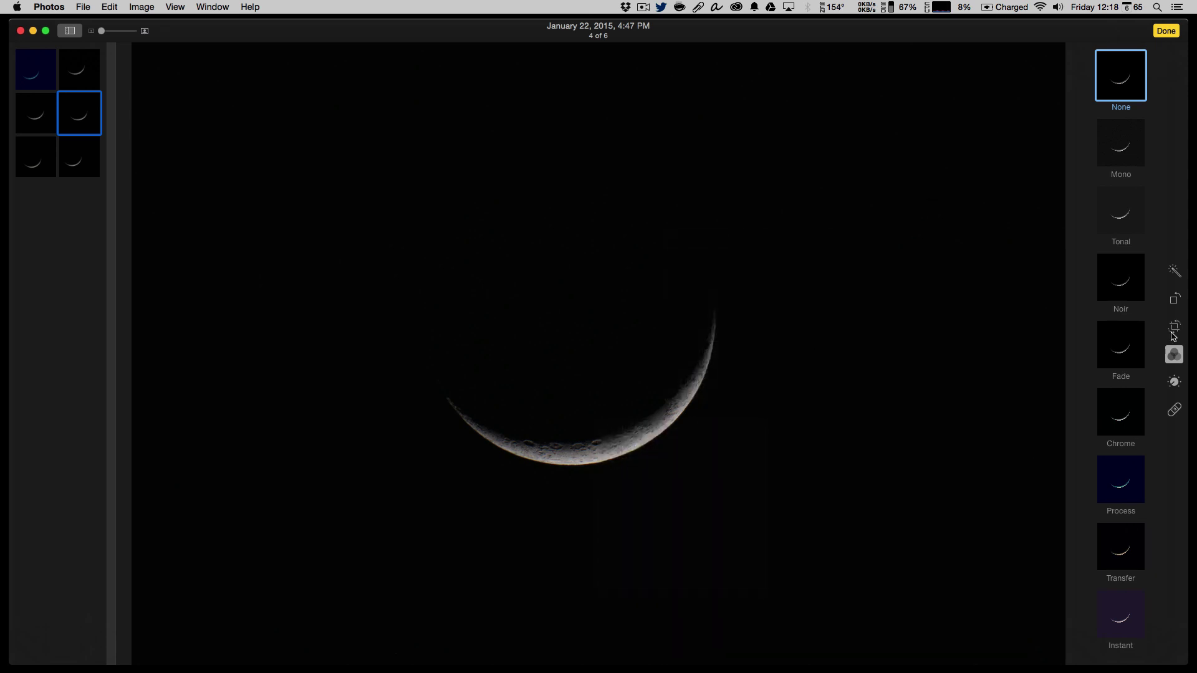
left_click(1172, 33)
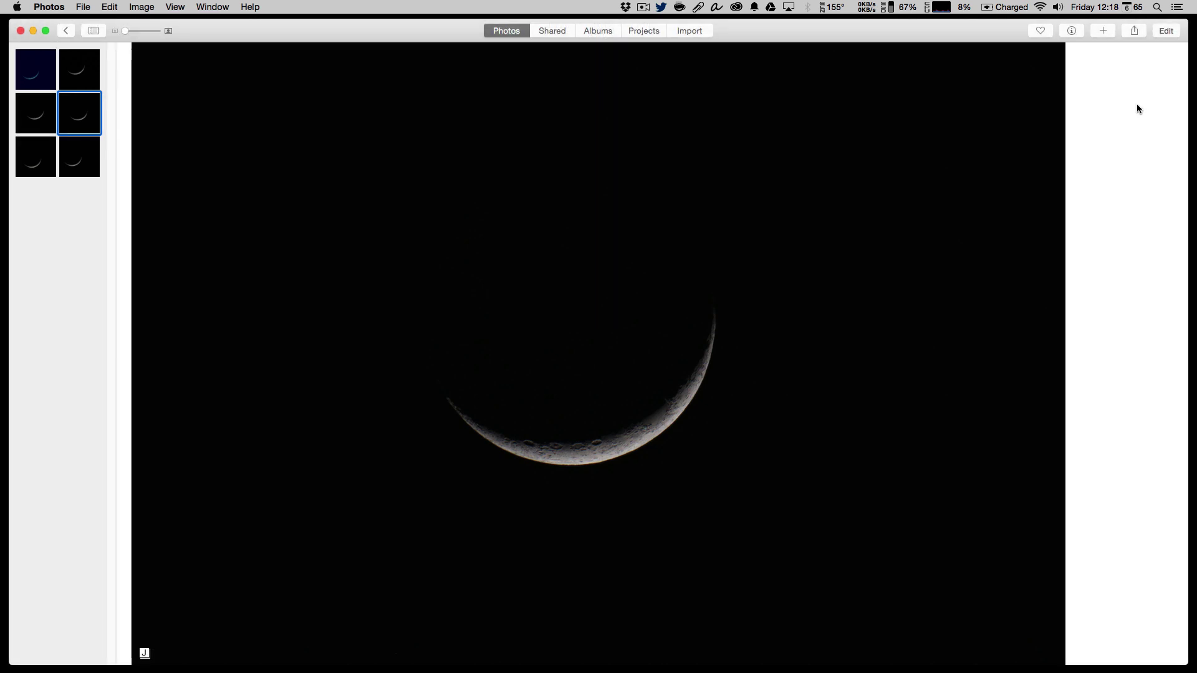
Step: Set the fourth moon photo's exposure to 1.00 and black point to -1.00
left_click(1165, 31)
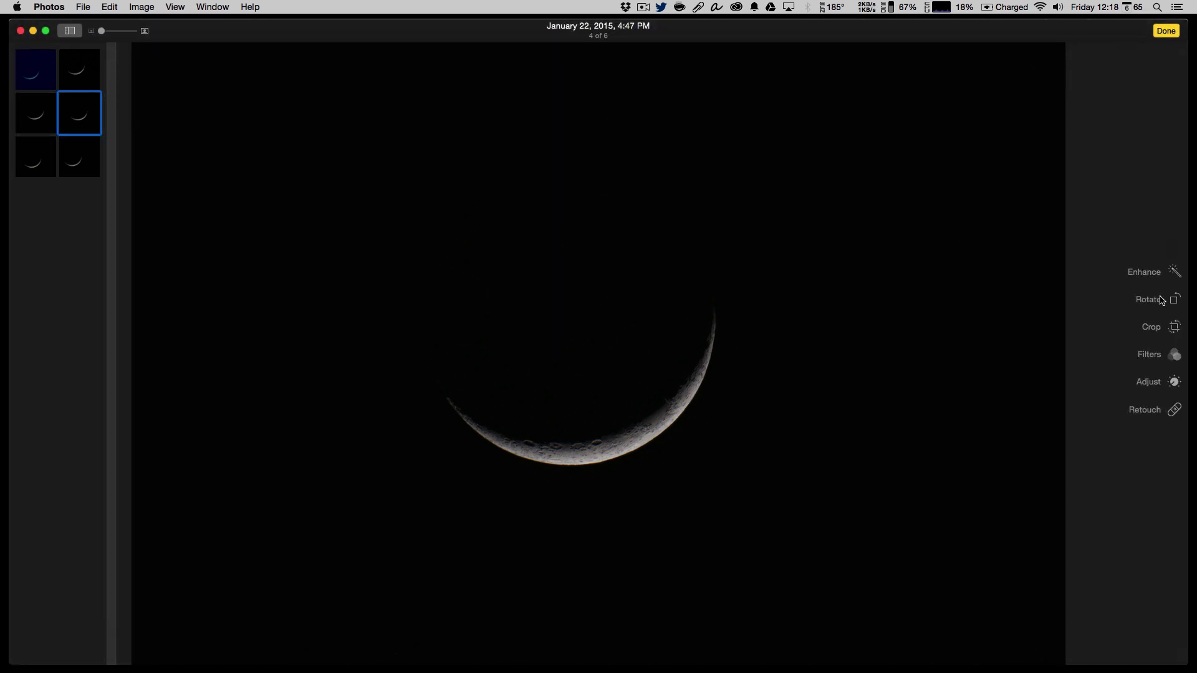
left_click(1173, 381)
right_click(613, 323)
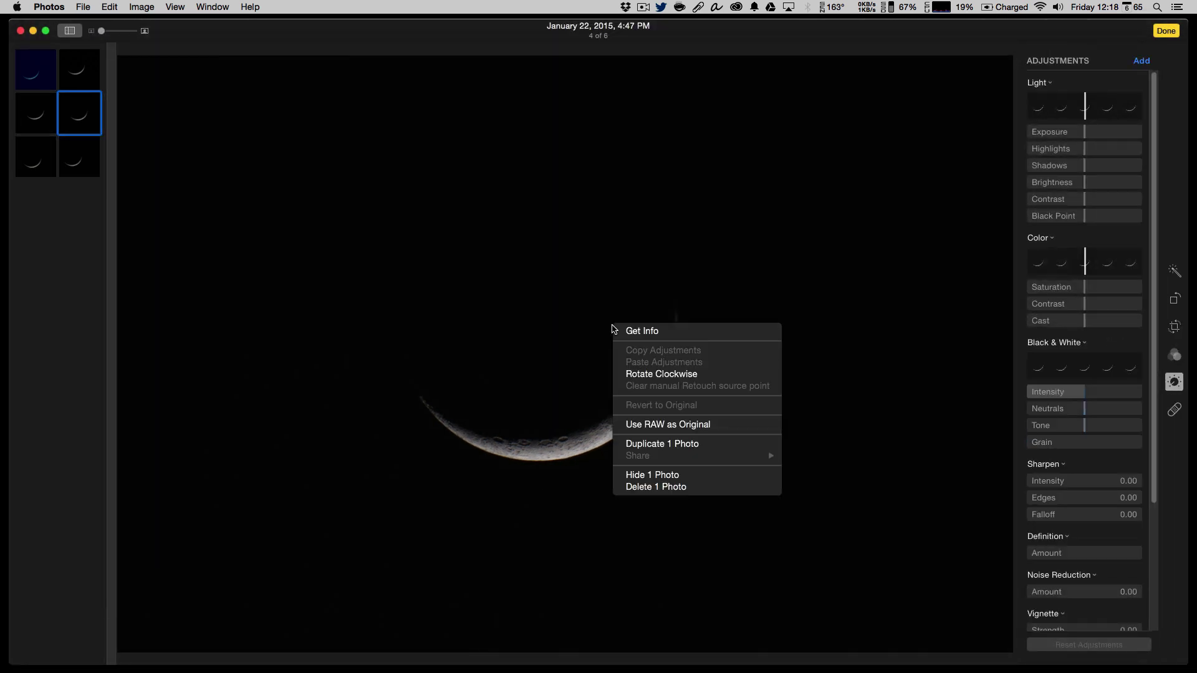
left_click(709, 262)
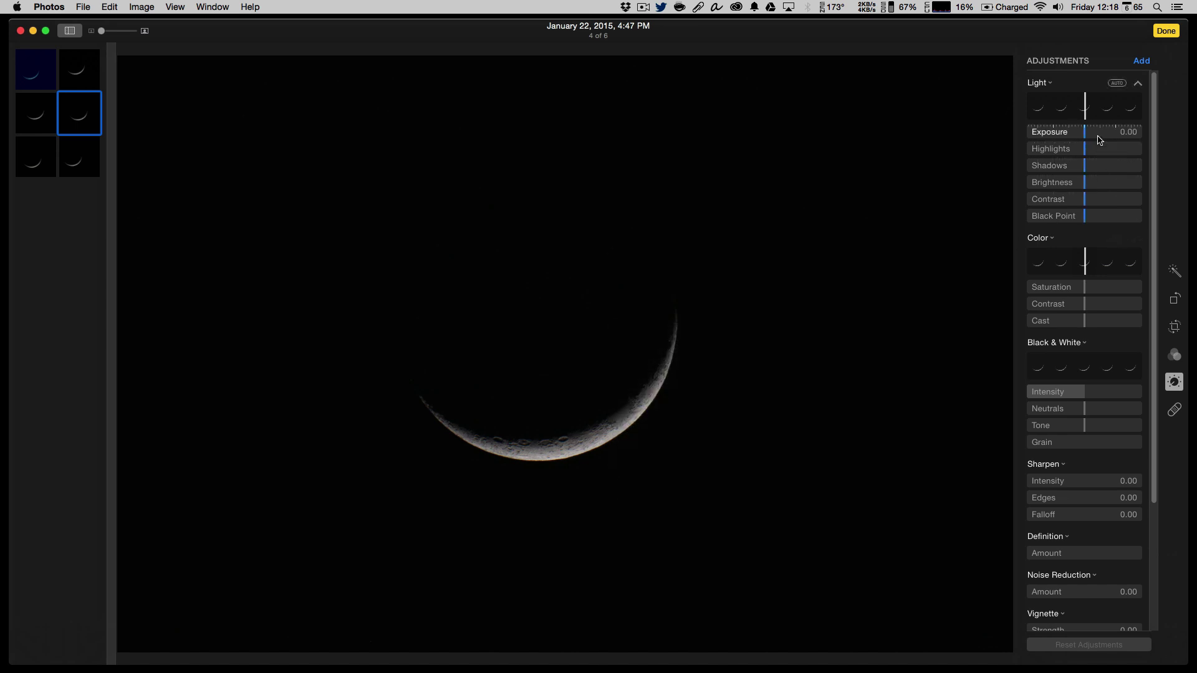
left_click_drag(1095, 131, 1149, 137)
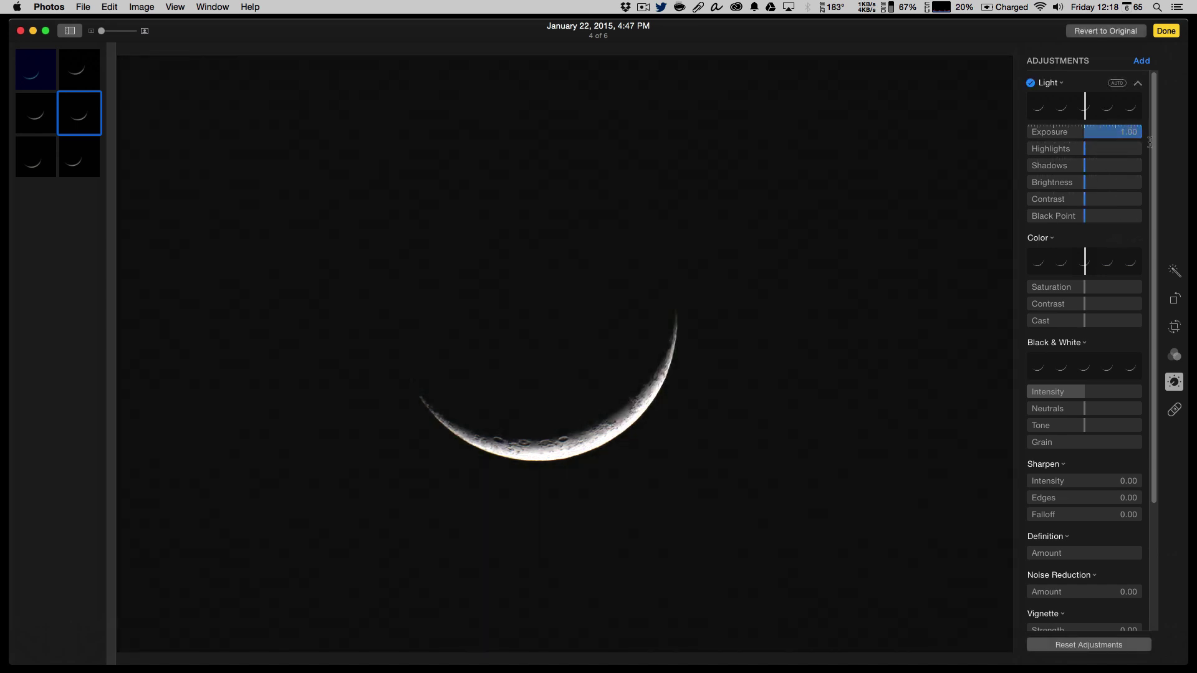
left_click_drag(1085, 216, 941, 253)
Step: Copy the fourth photo's adjustments, switch to the fifth photo, and finish editing
right_click(578, 232)
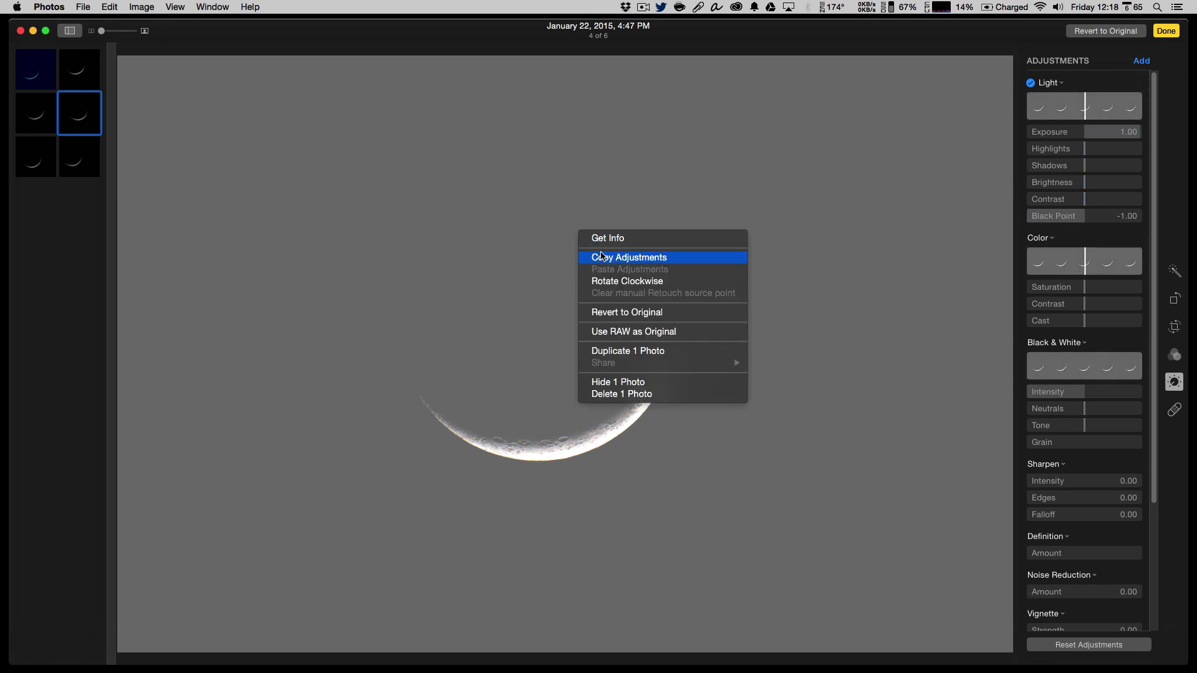
left_click(600, 257)
left_click(41, 161)
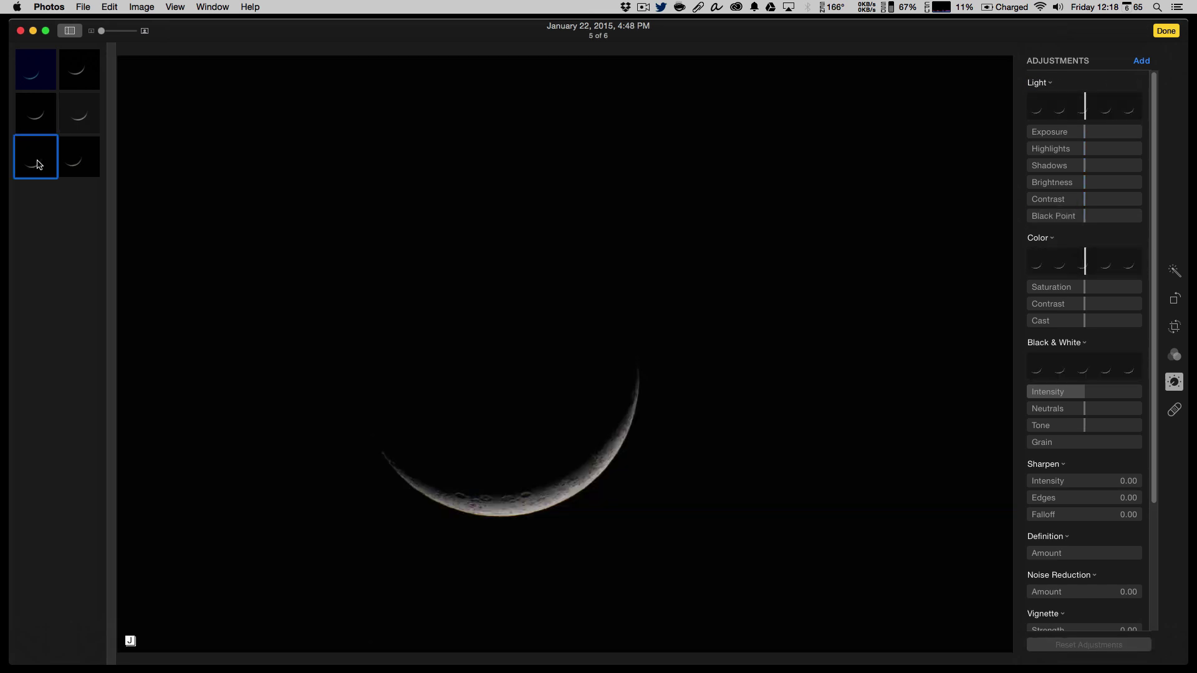
right_click(619, 265)
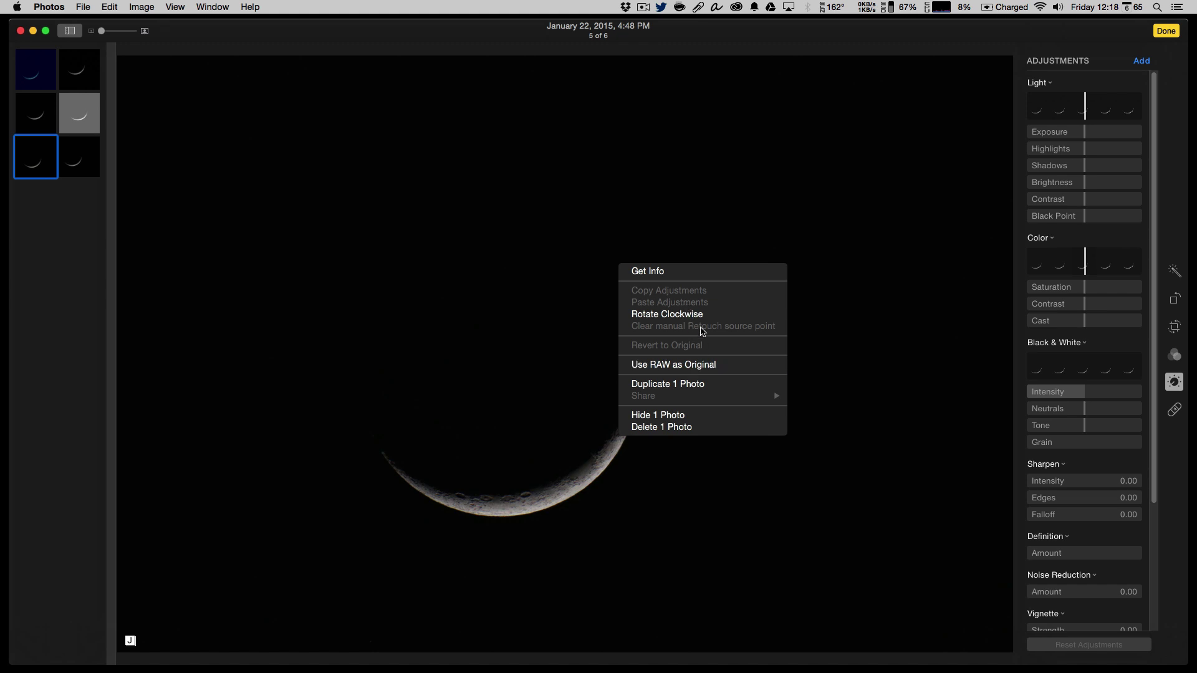
left_click(784, 203)
left_click(1173, 35)
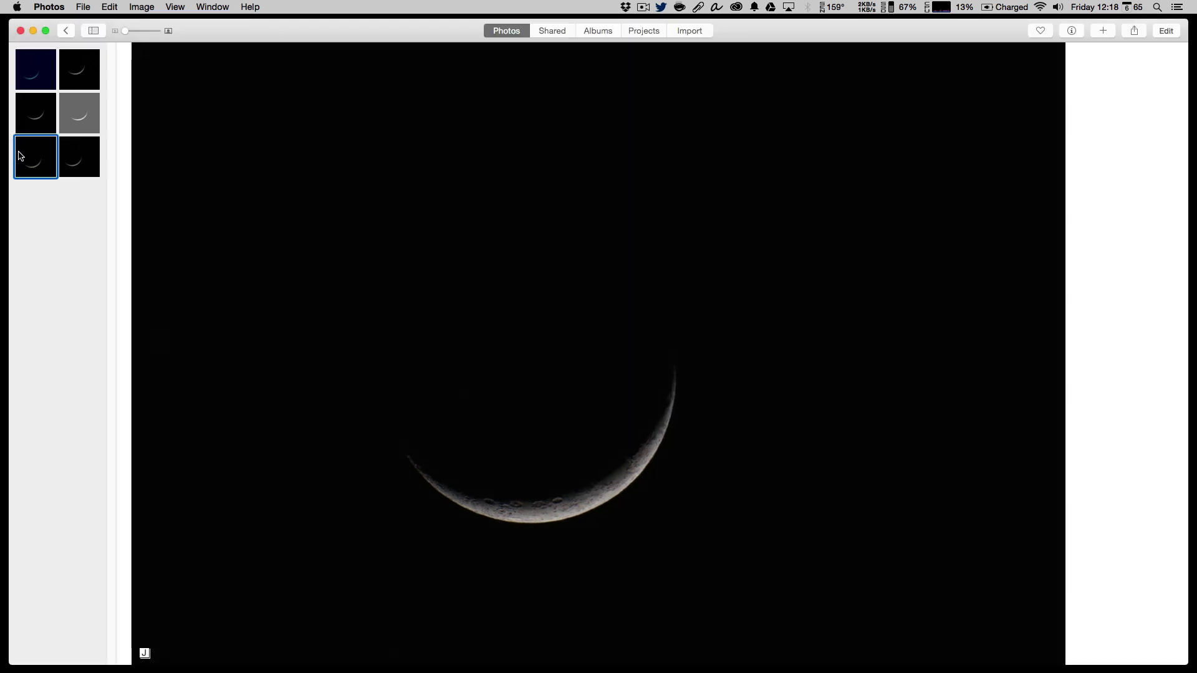
right_click(535, 217)
left_click(599, 352)
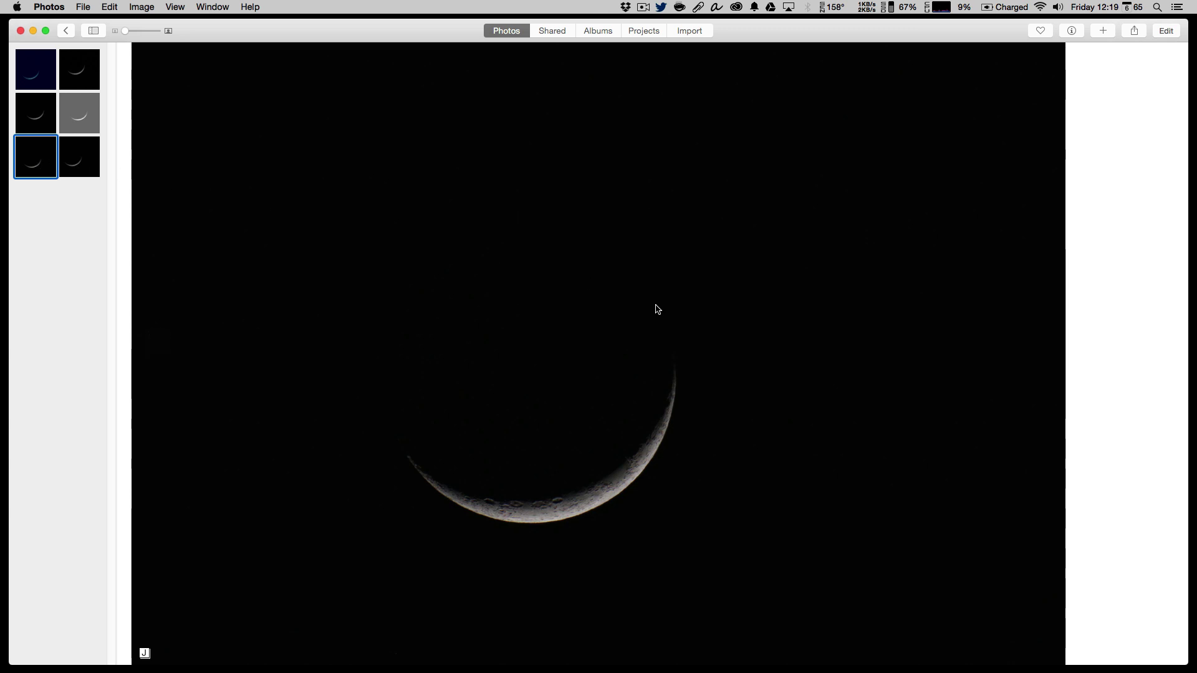
mouse_move(173, 513)
left_click(160, 340)
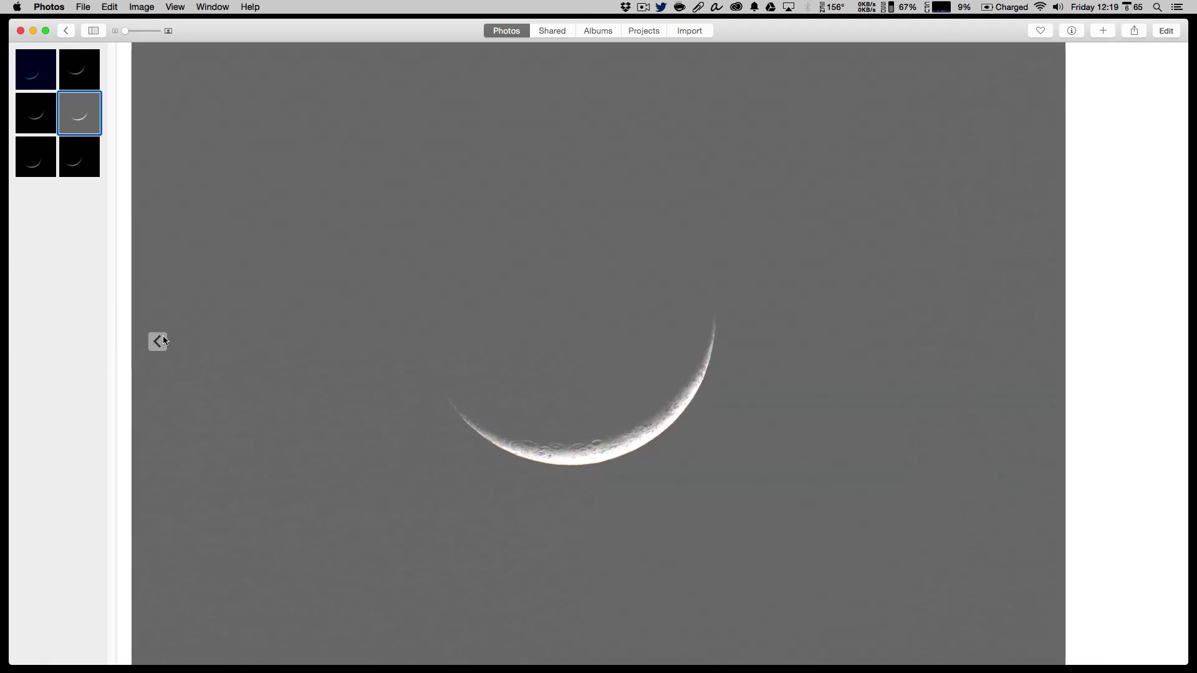
left_click(33, 154)
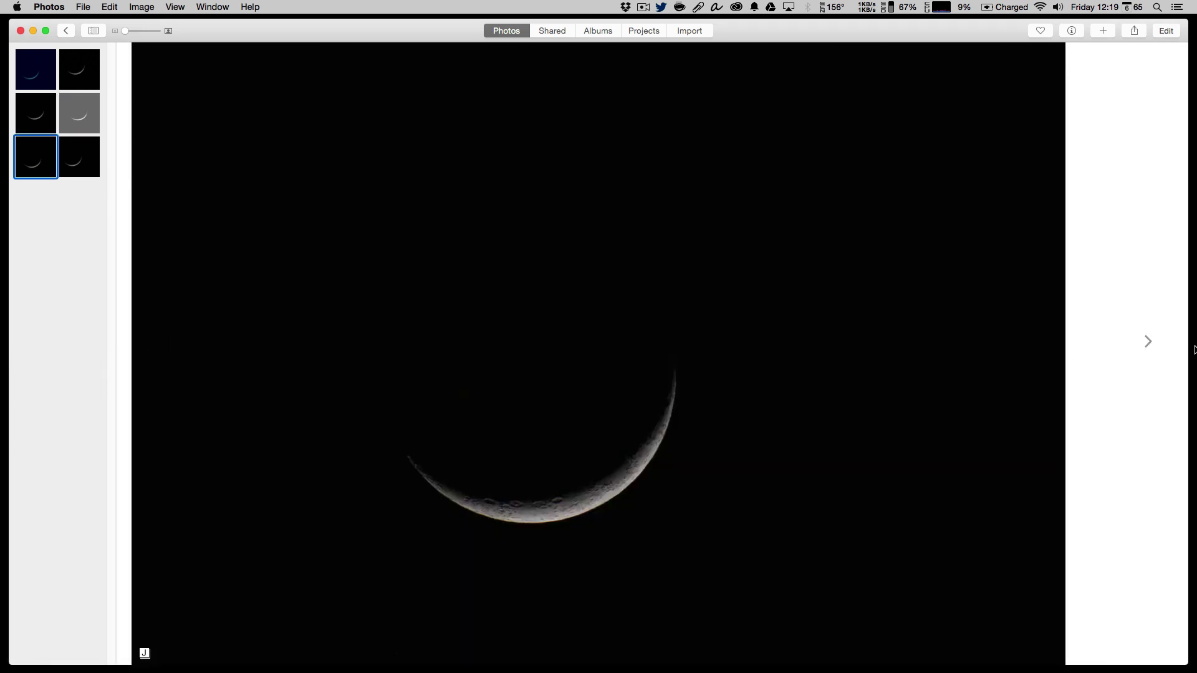
right_click(905, 336)
left_click(1113, 306)
Step: Go back to the grid with the six January 22 moon shots, first blue-tinted, fourth grey-skied
left_click(66, 29)
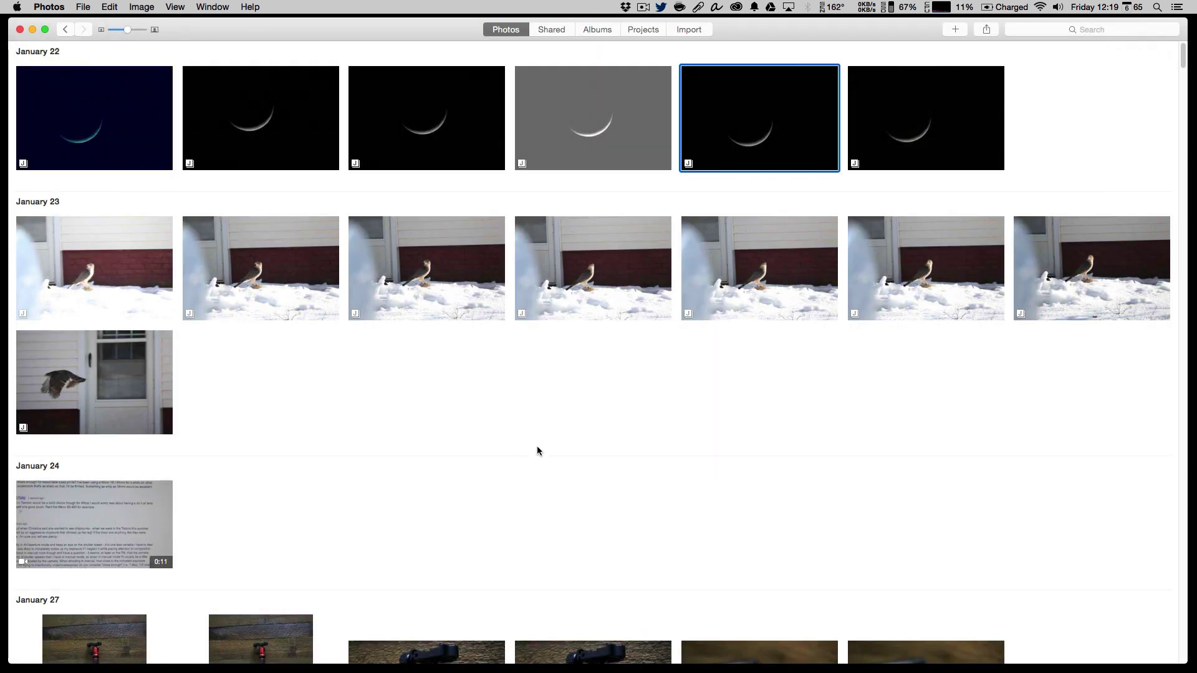